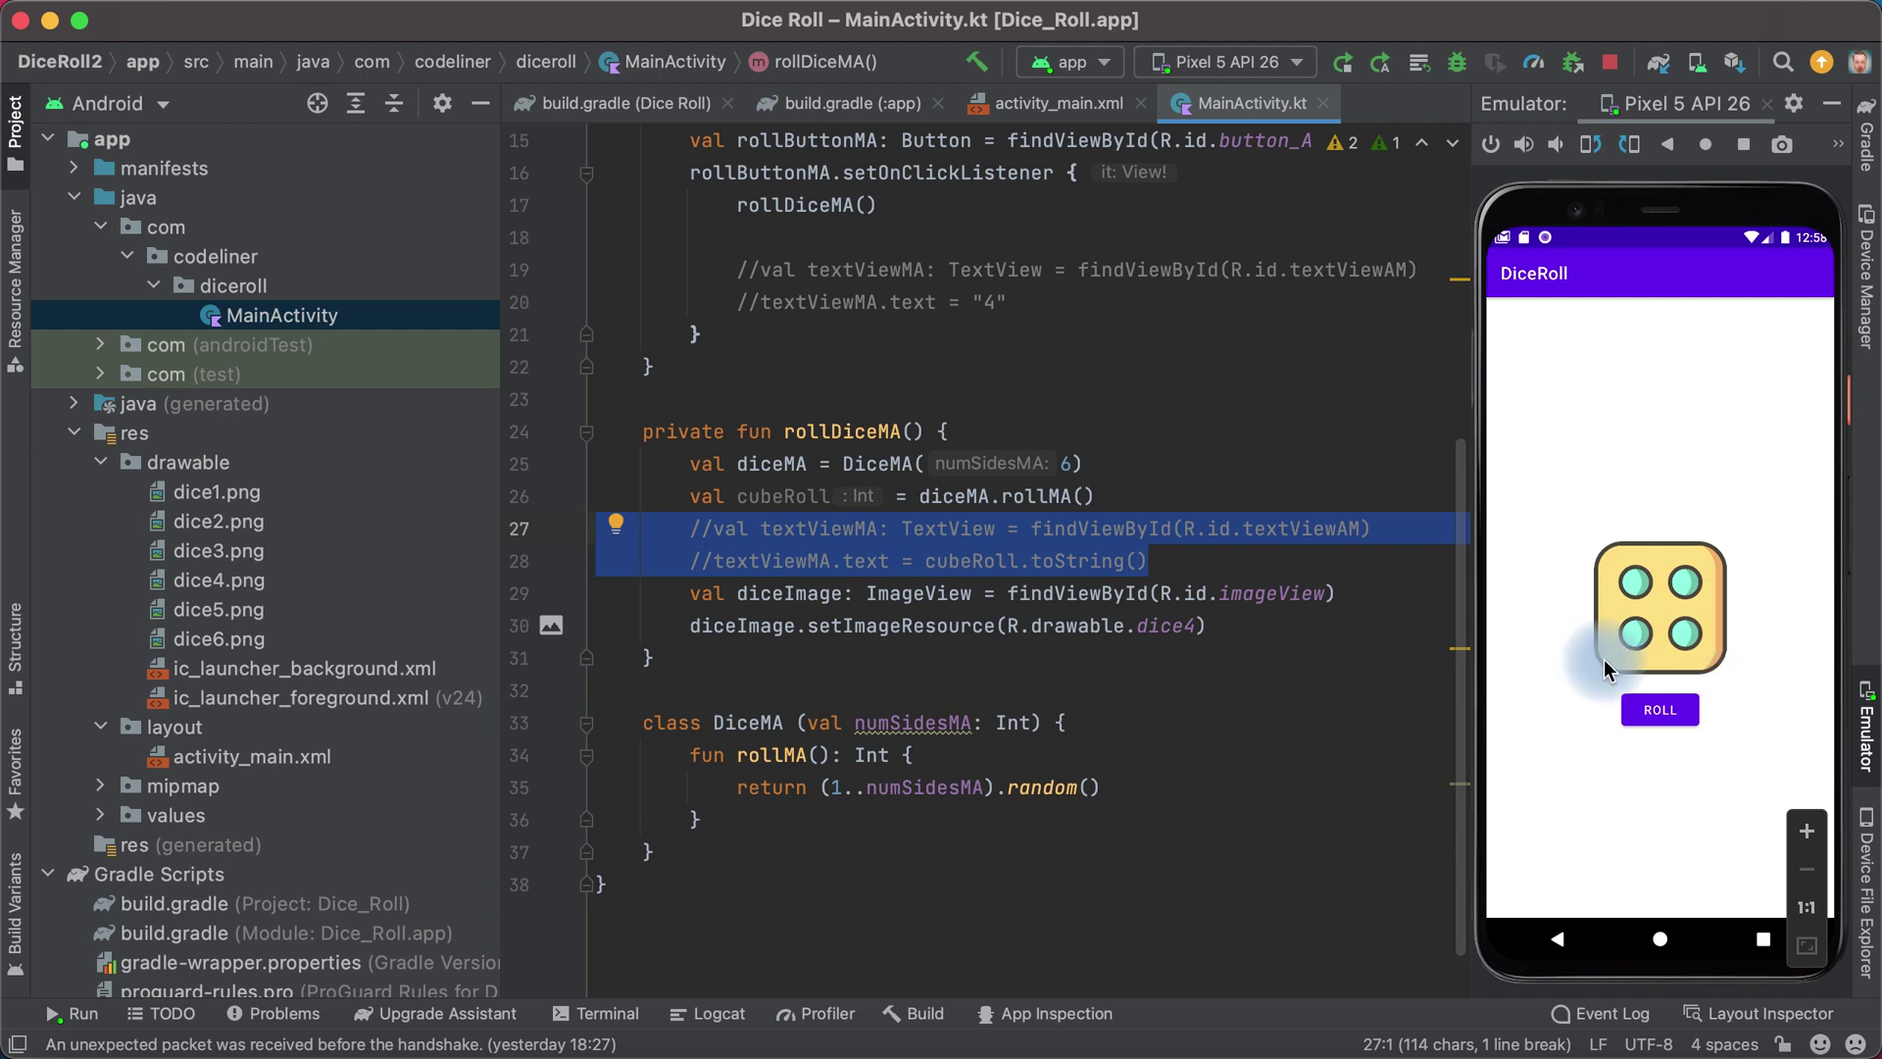
# Step: Roll the dice twice in the running app; it still shows the four face
pyautogui.click(1662, 718)
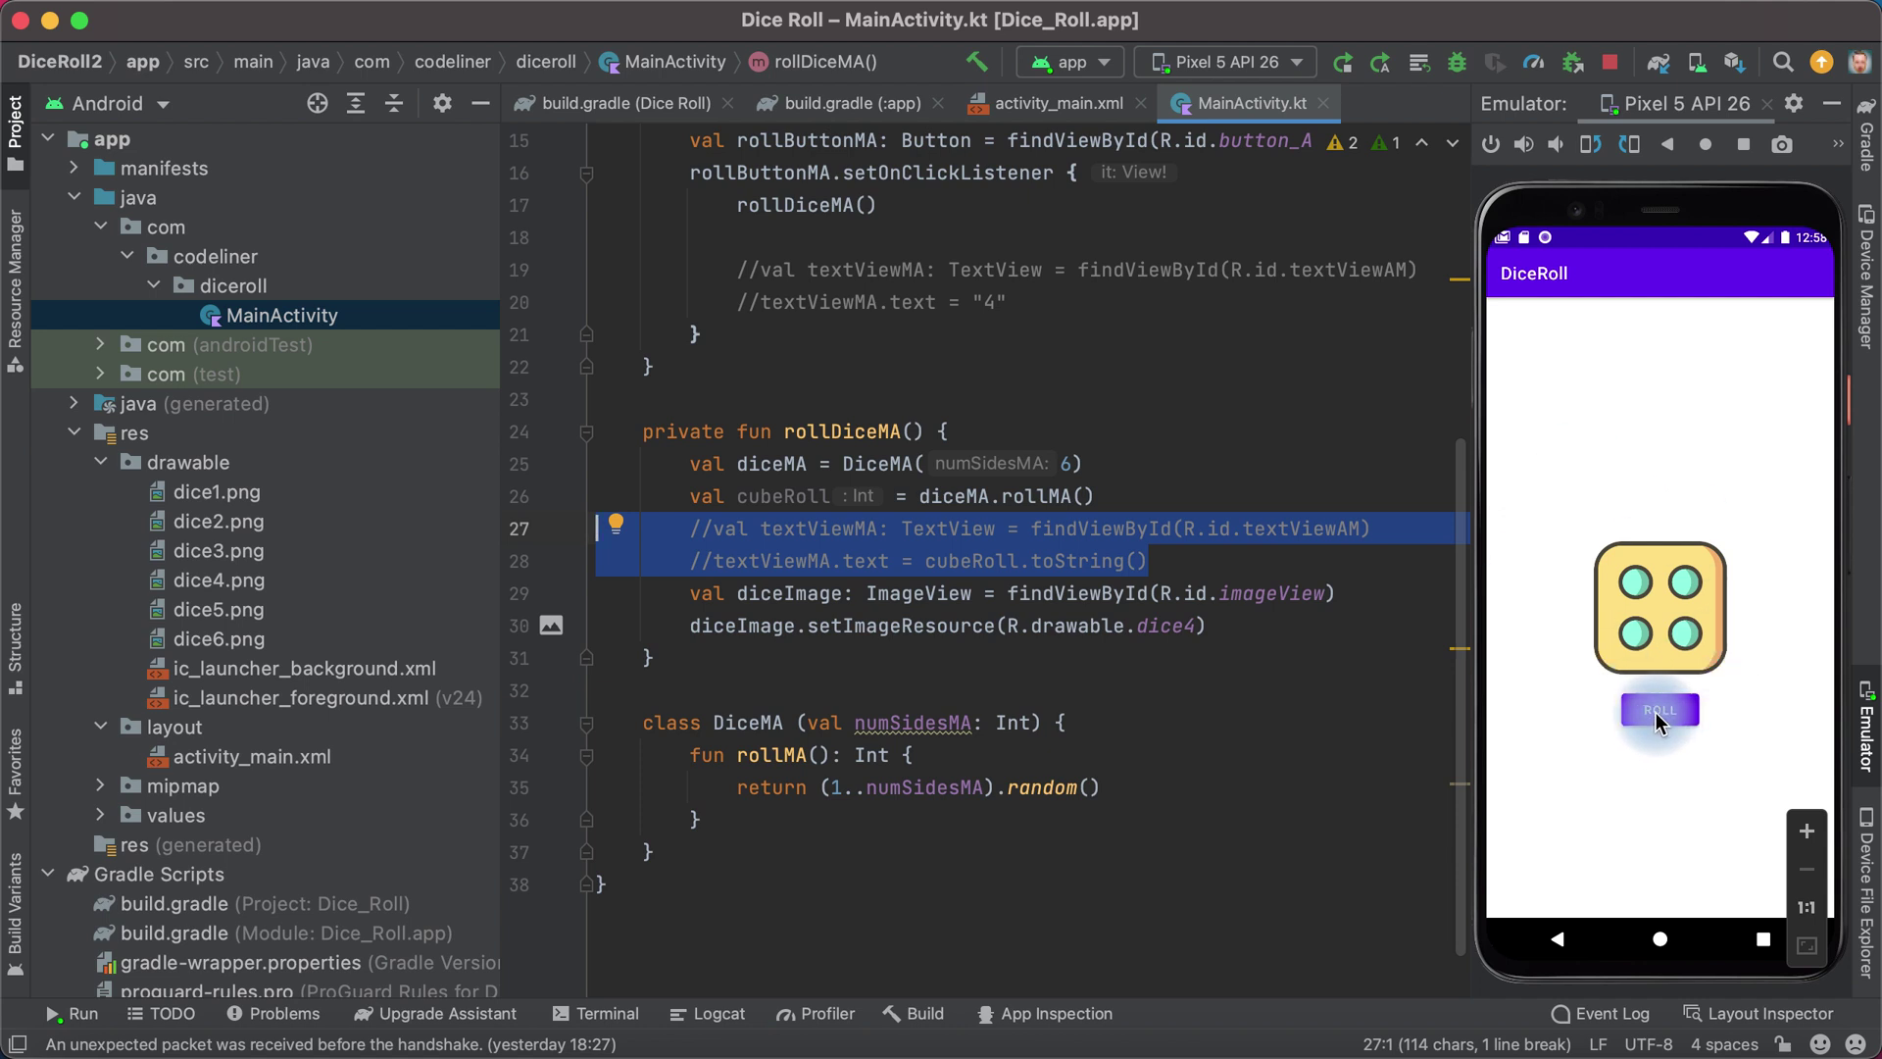
pyautogui.click(1660, 716)
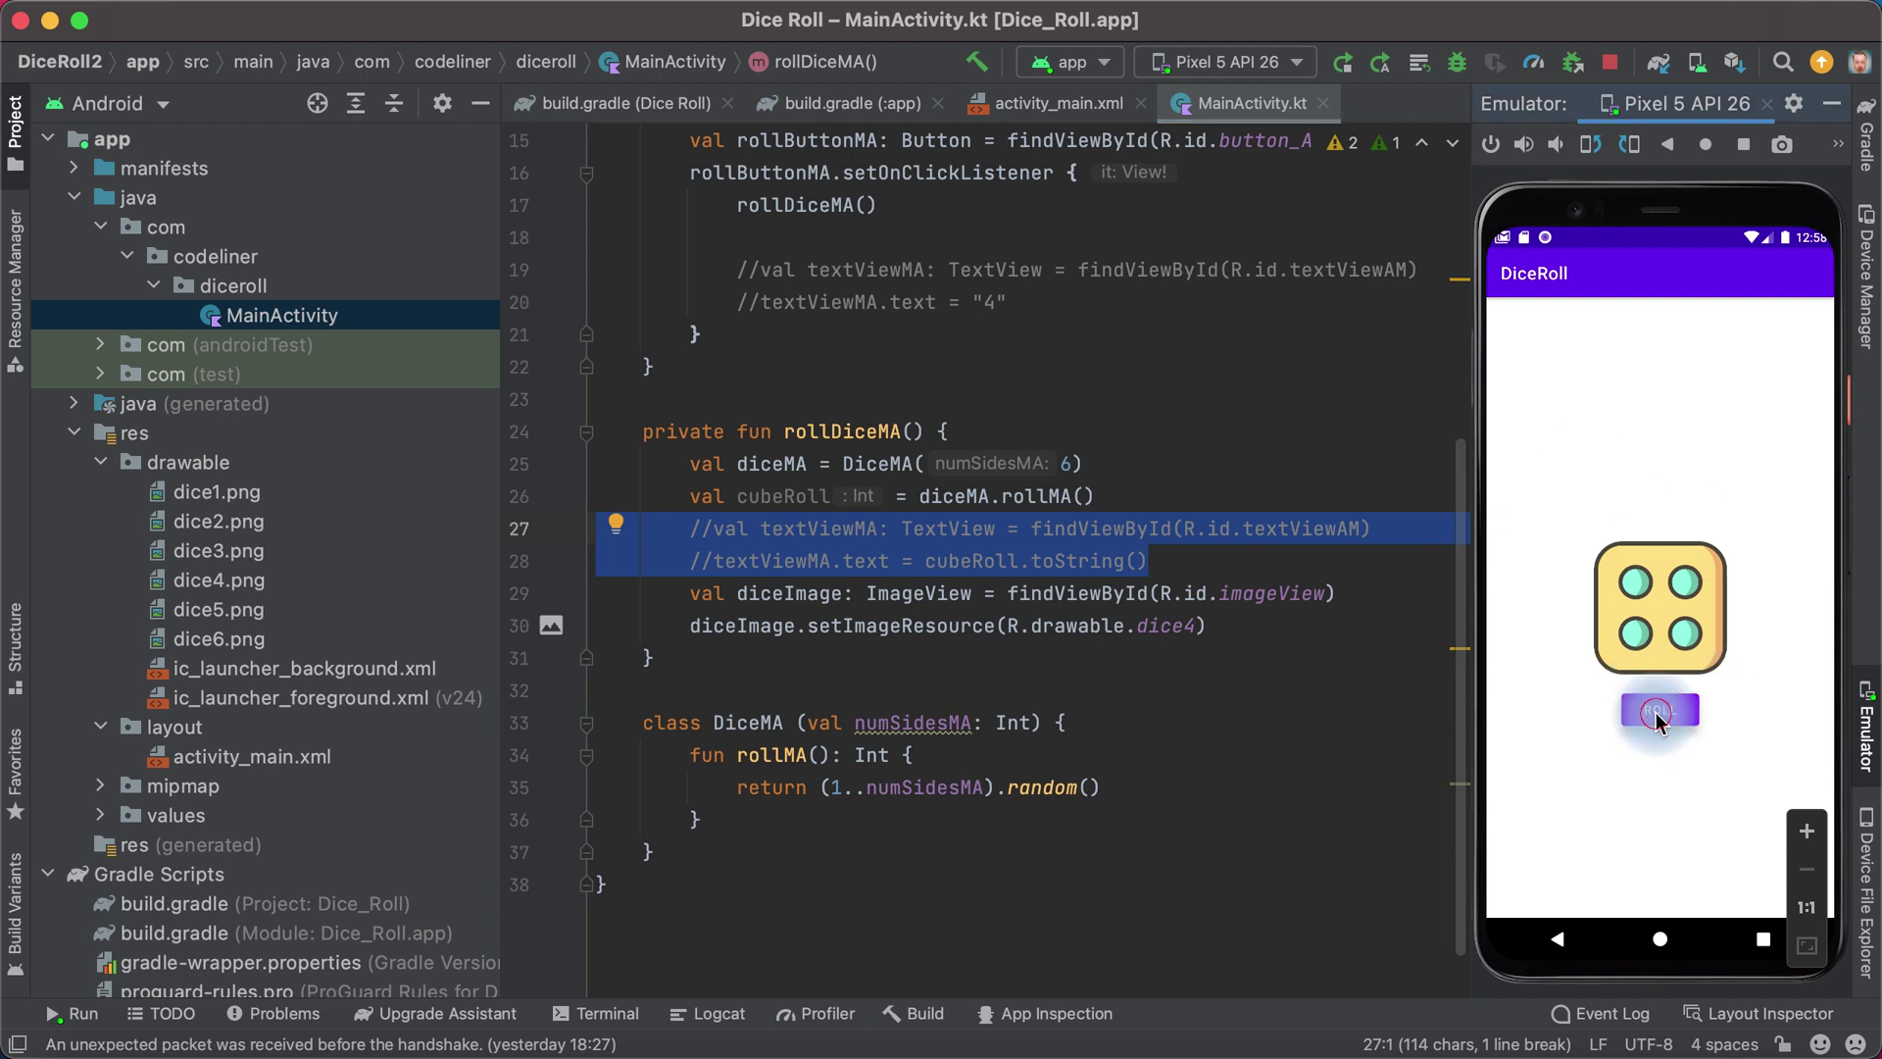
# Step: Hide the emulator and delete the two commented-out text view lines in rollDiceMA
pyautogui.click(1839, 110)
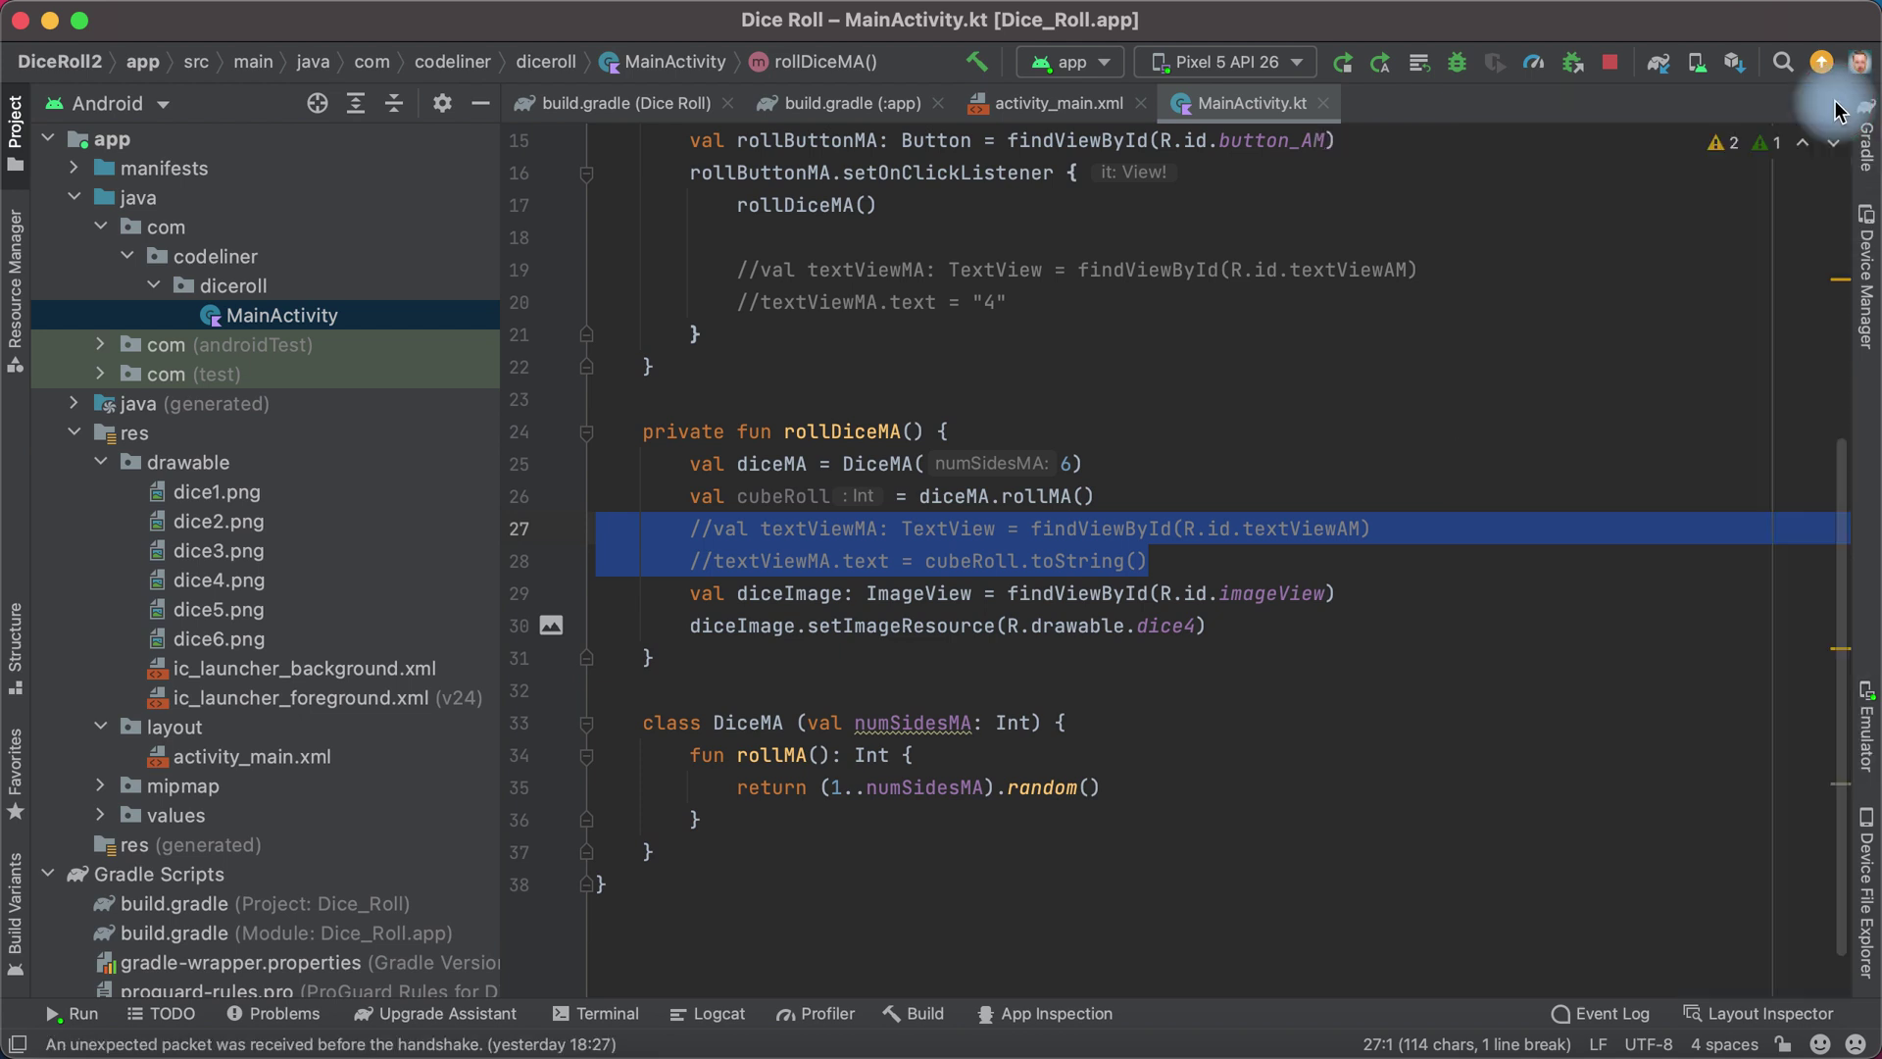
pyautogui.click(1146, 560)
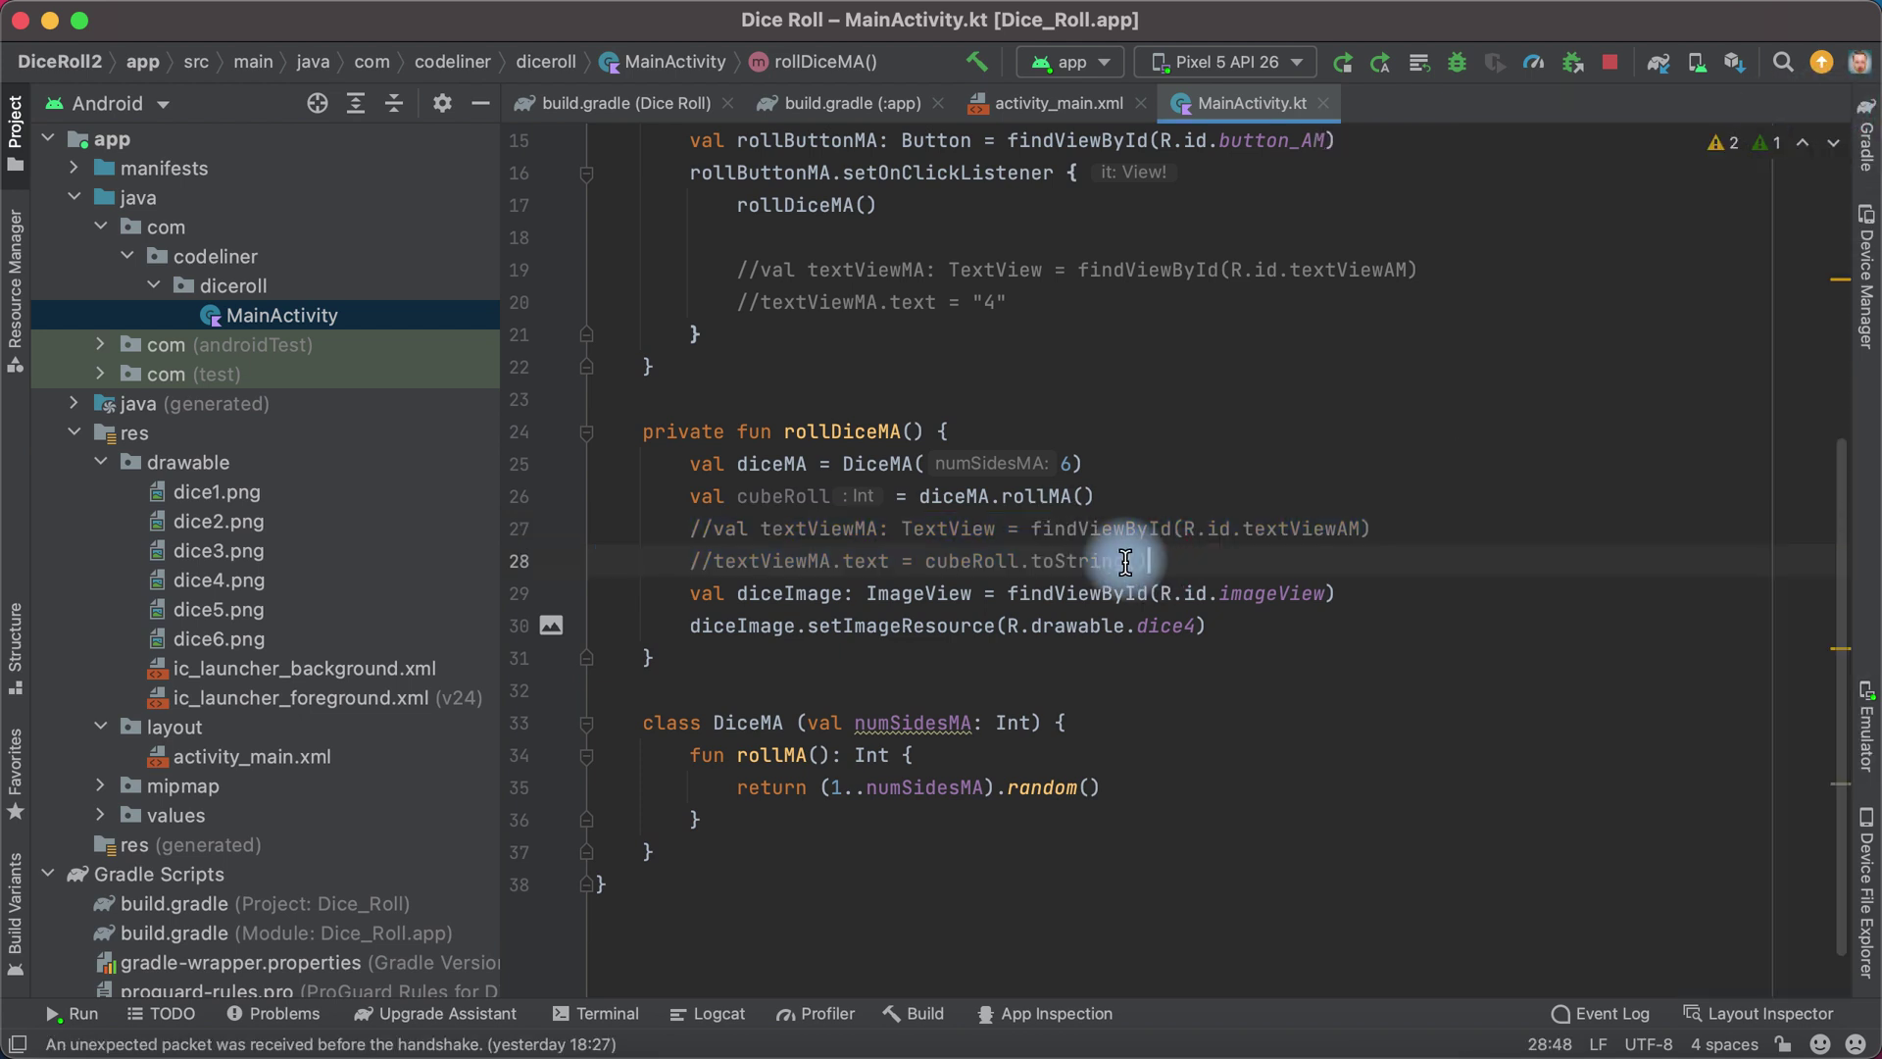
pyautogui.moveTo(1145, 560); pyautogui.dragTo(586, 538)
pyautogui.press('BackSpace')
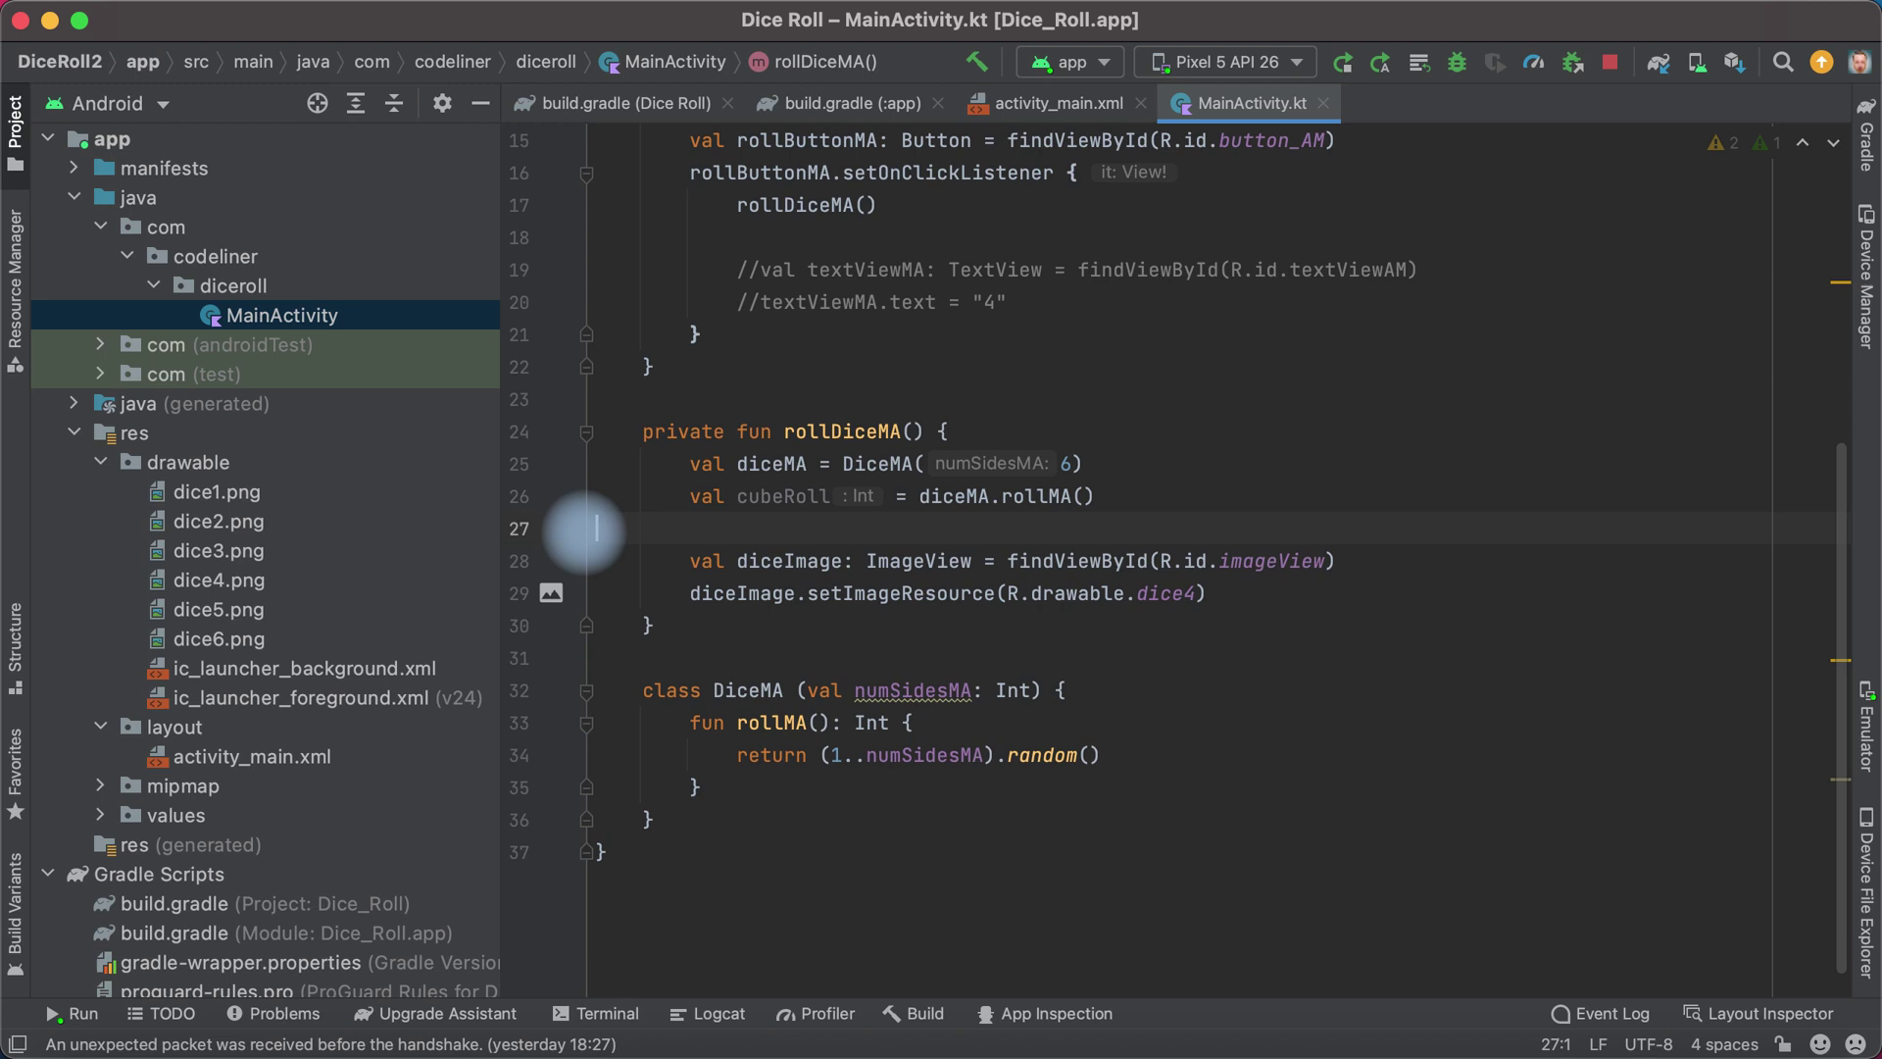
pyautogui.click(1280, 569)
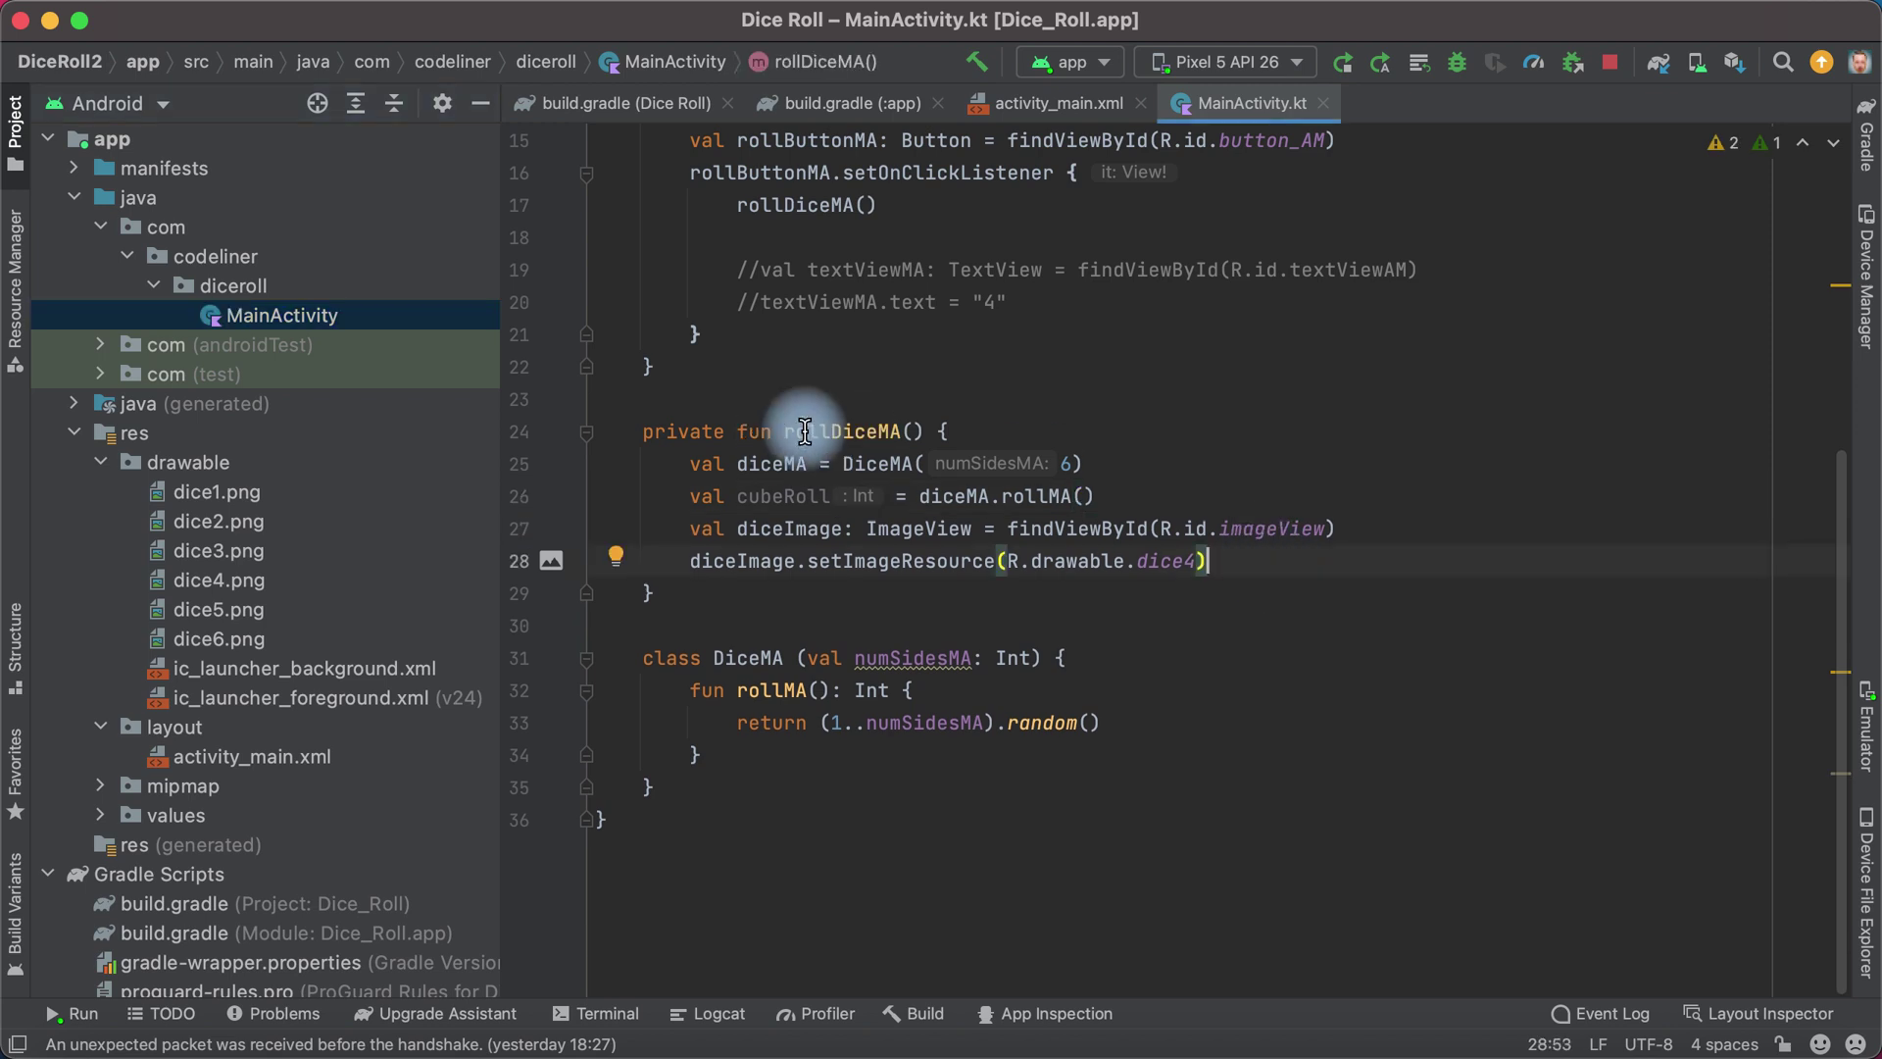
pyautogui.moveTo(1170, 561)
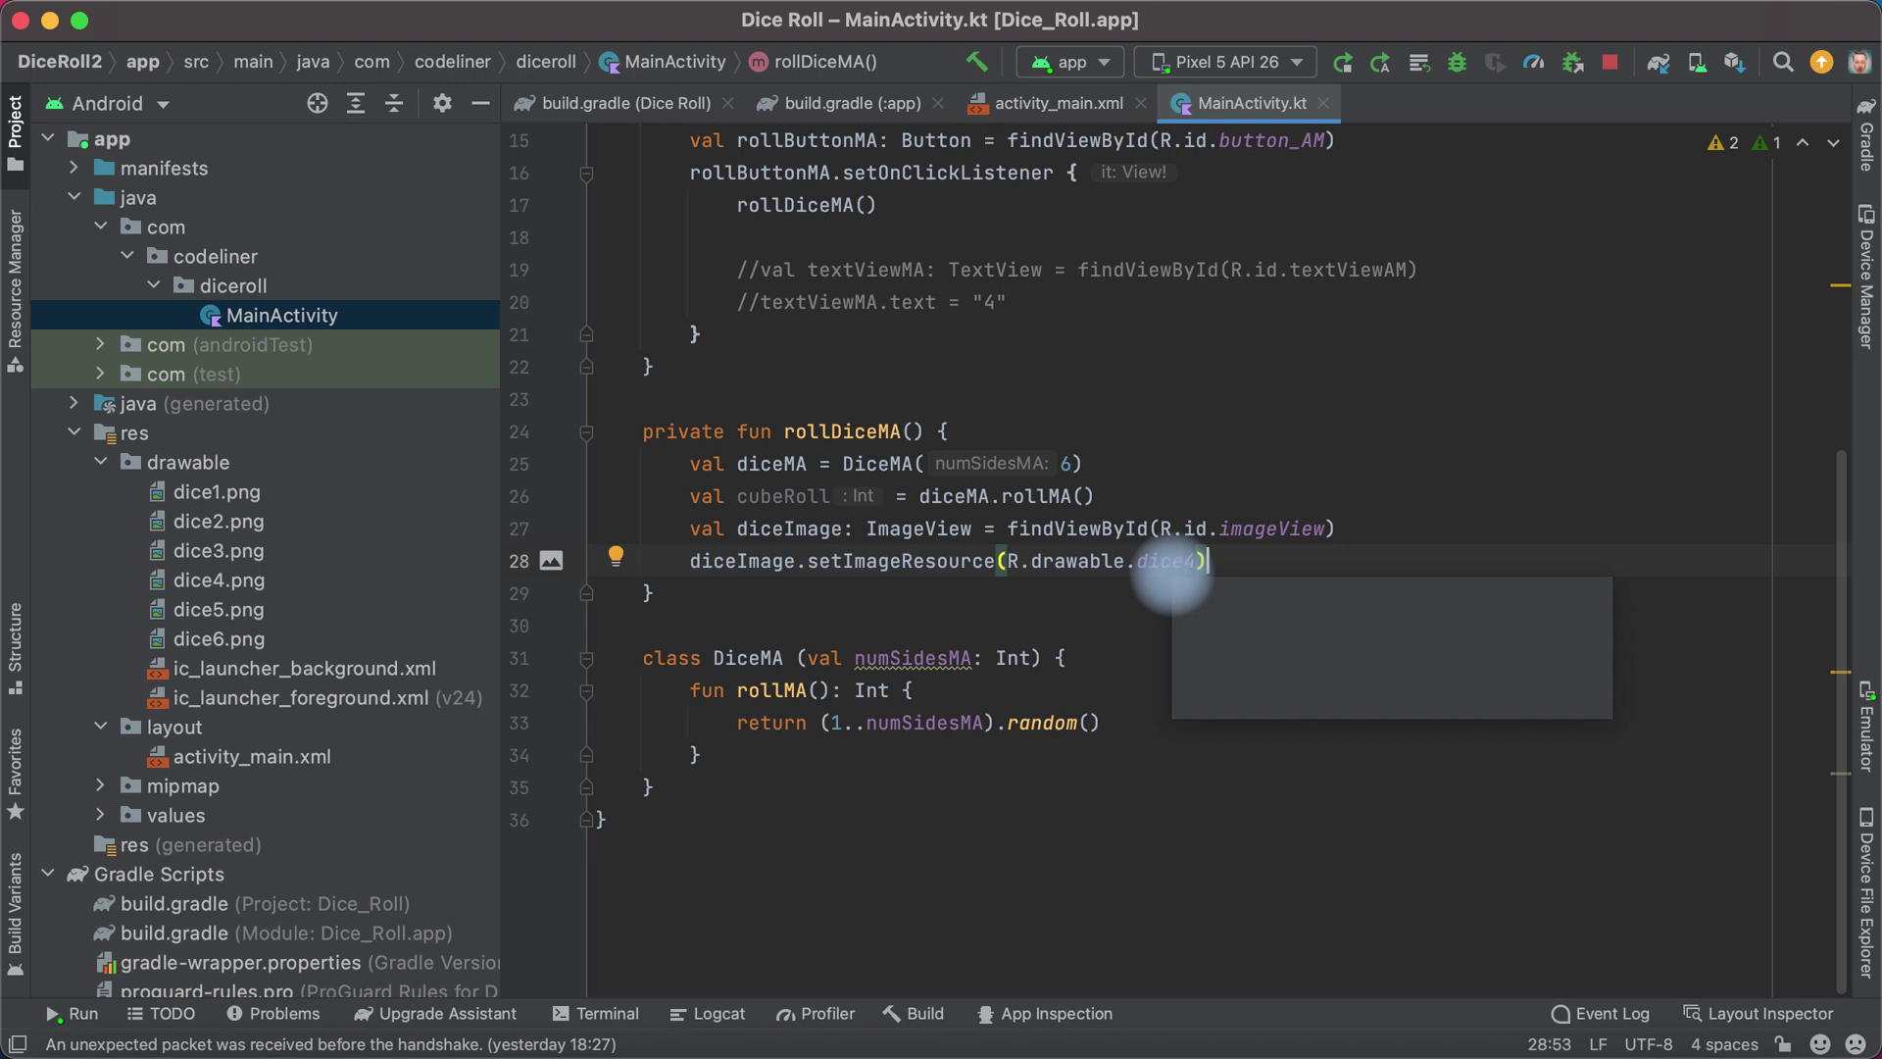
# Step: Add an if statement below setImageResource with cubeRoll pasted into its condition
pyautogui.press('Return')
pyautogui.press('Return')
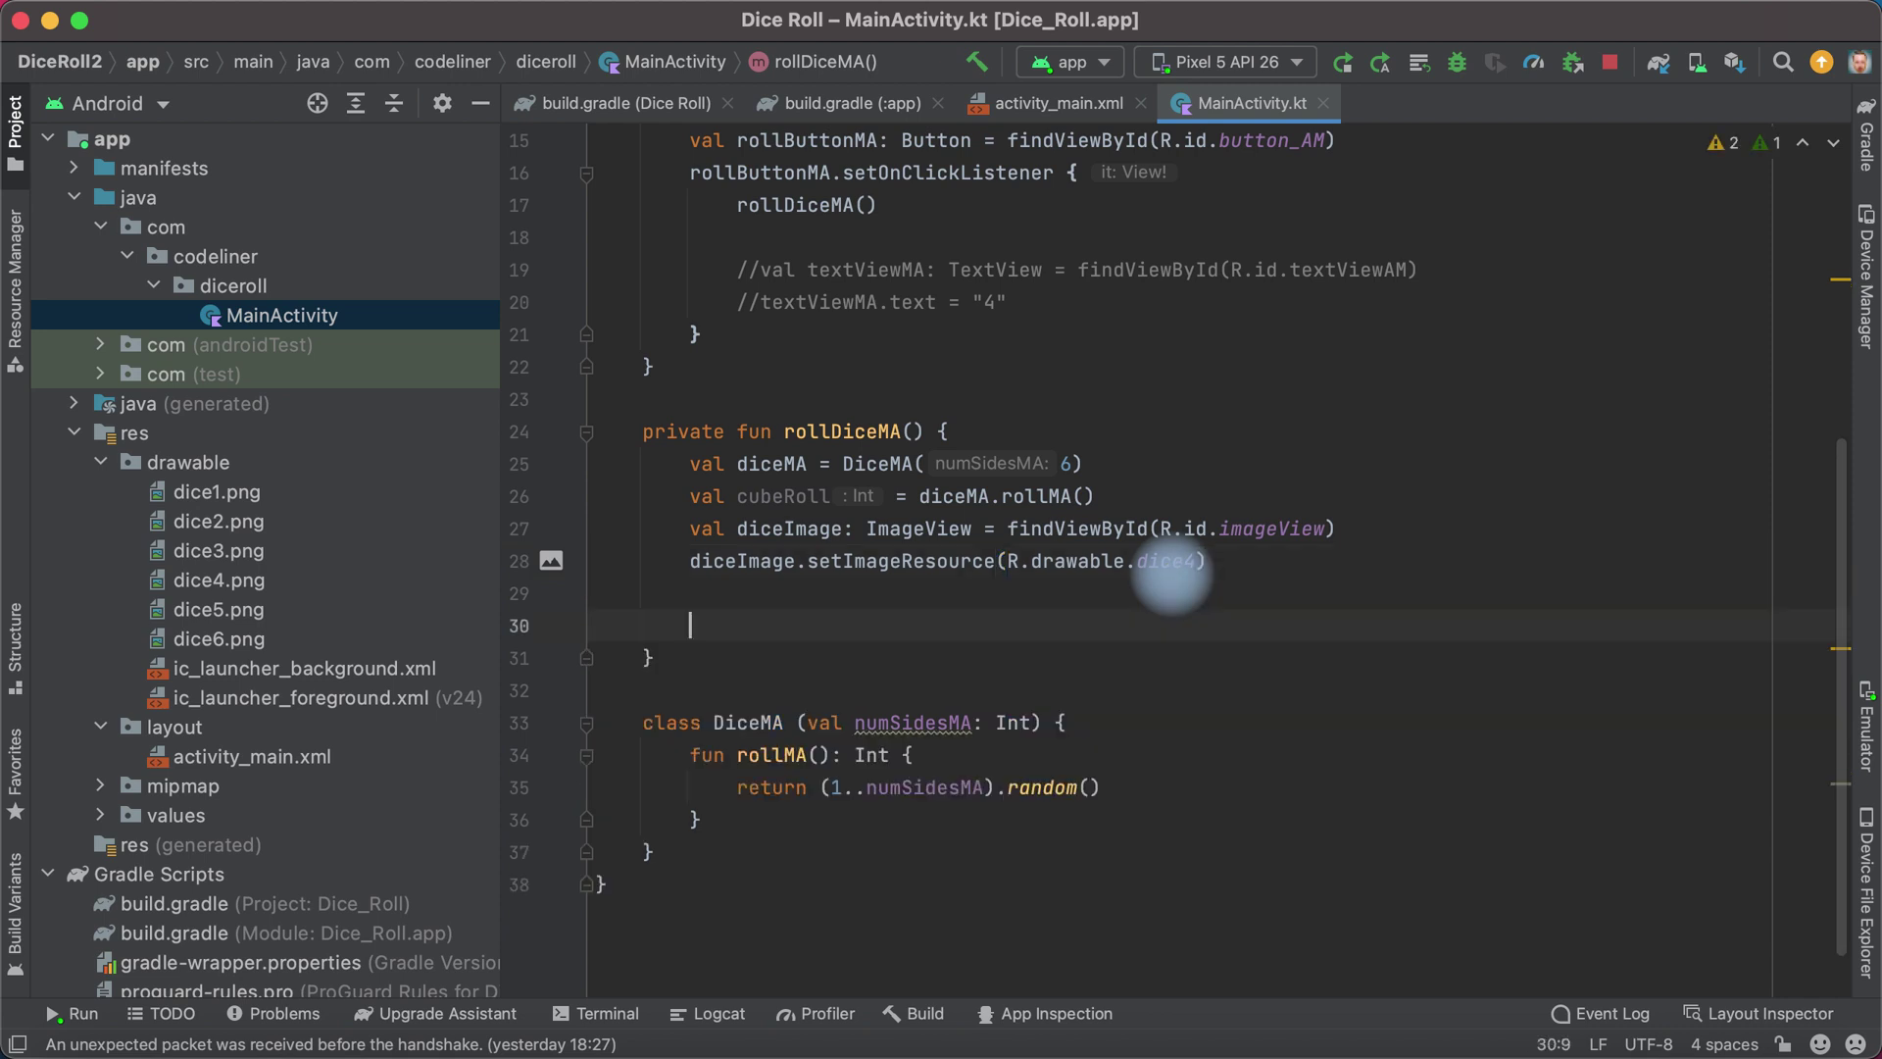
pyautogui.write('if (')
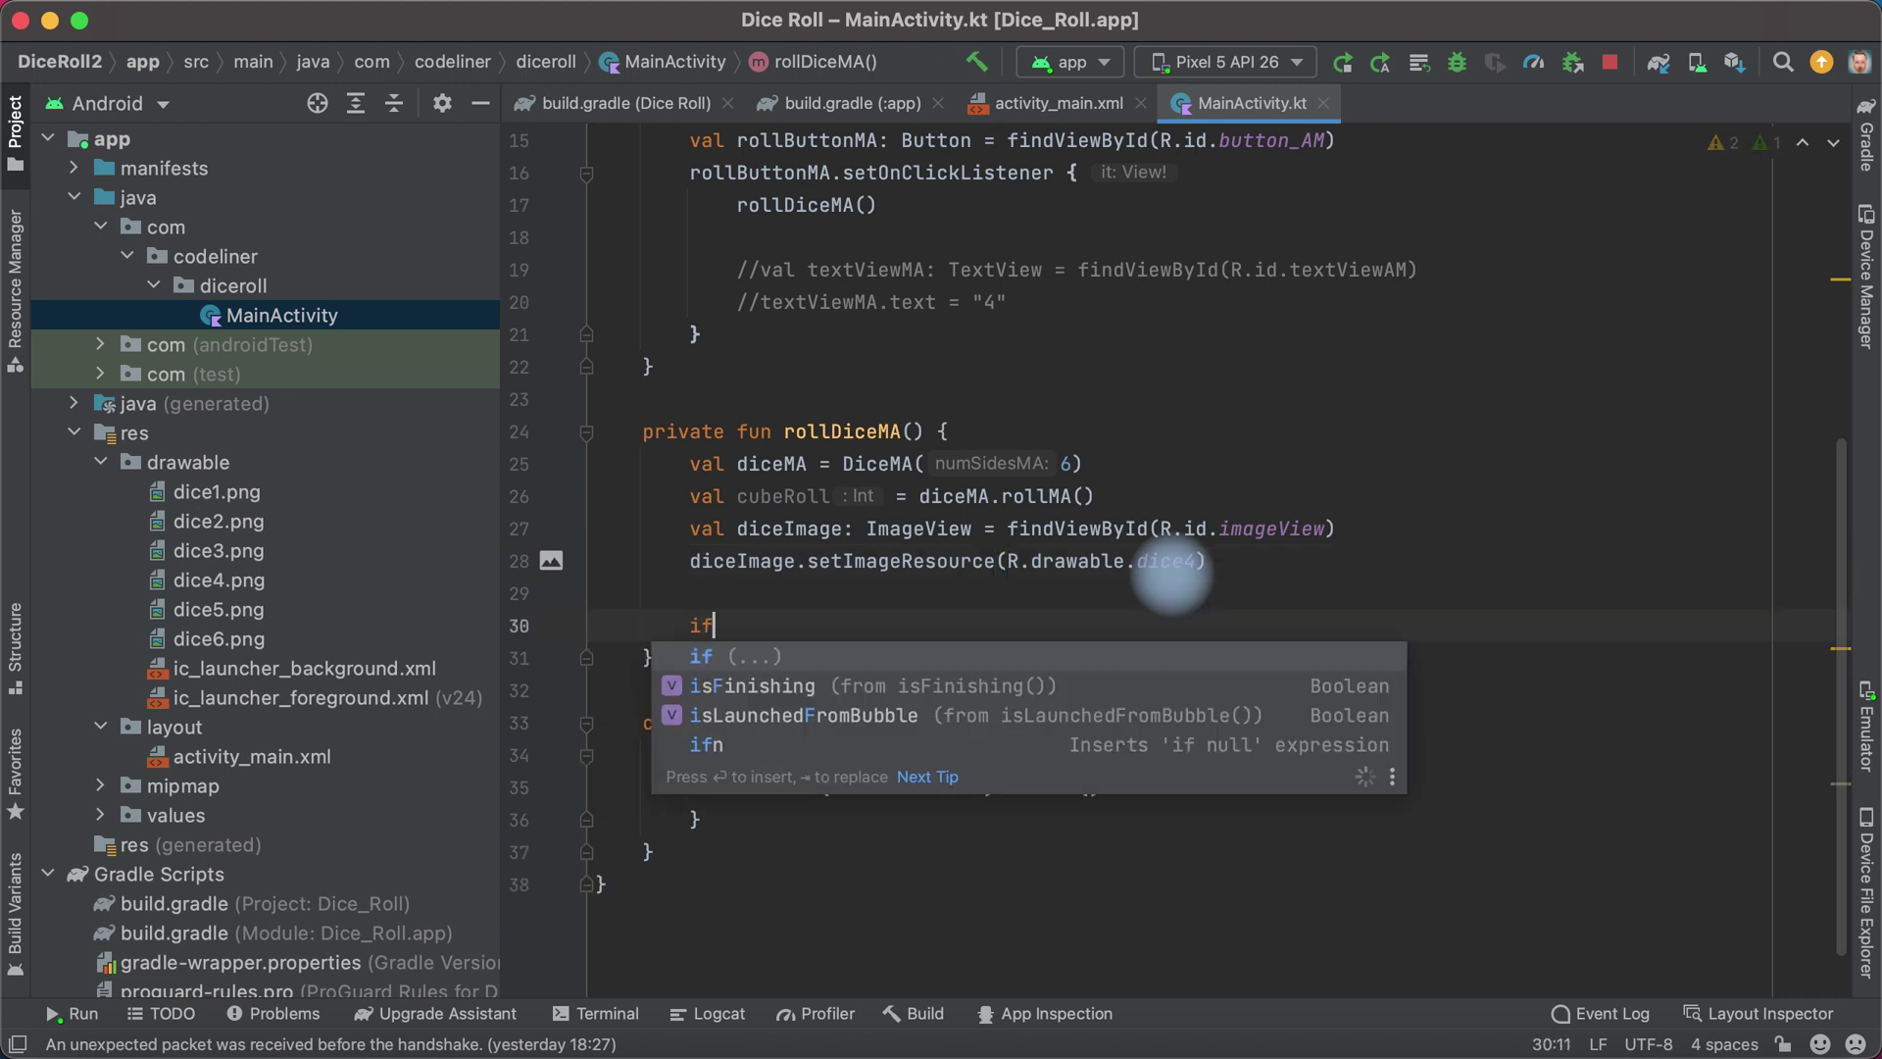
pyautogui.press('Escape')
pyautogui.write('()')
pyautogui.doubleClick(795, 495)
pyautogui.hotkey('ctrl', 'c')
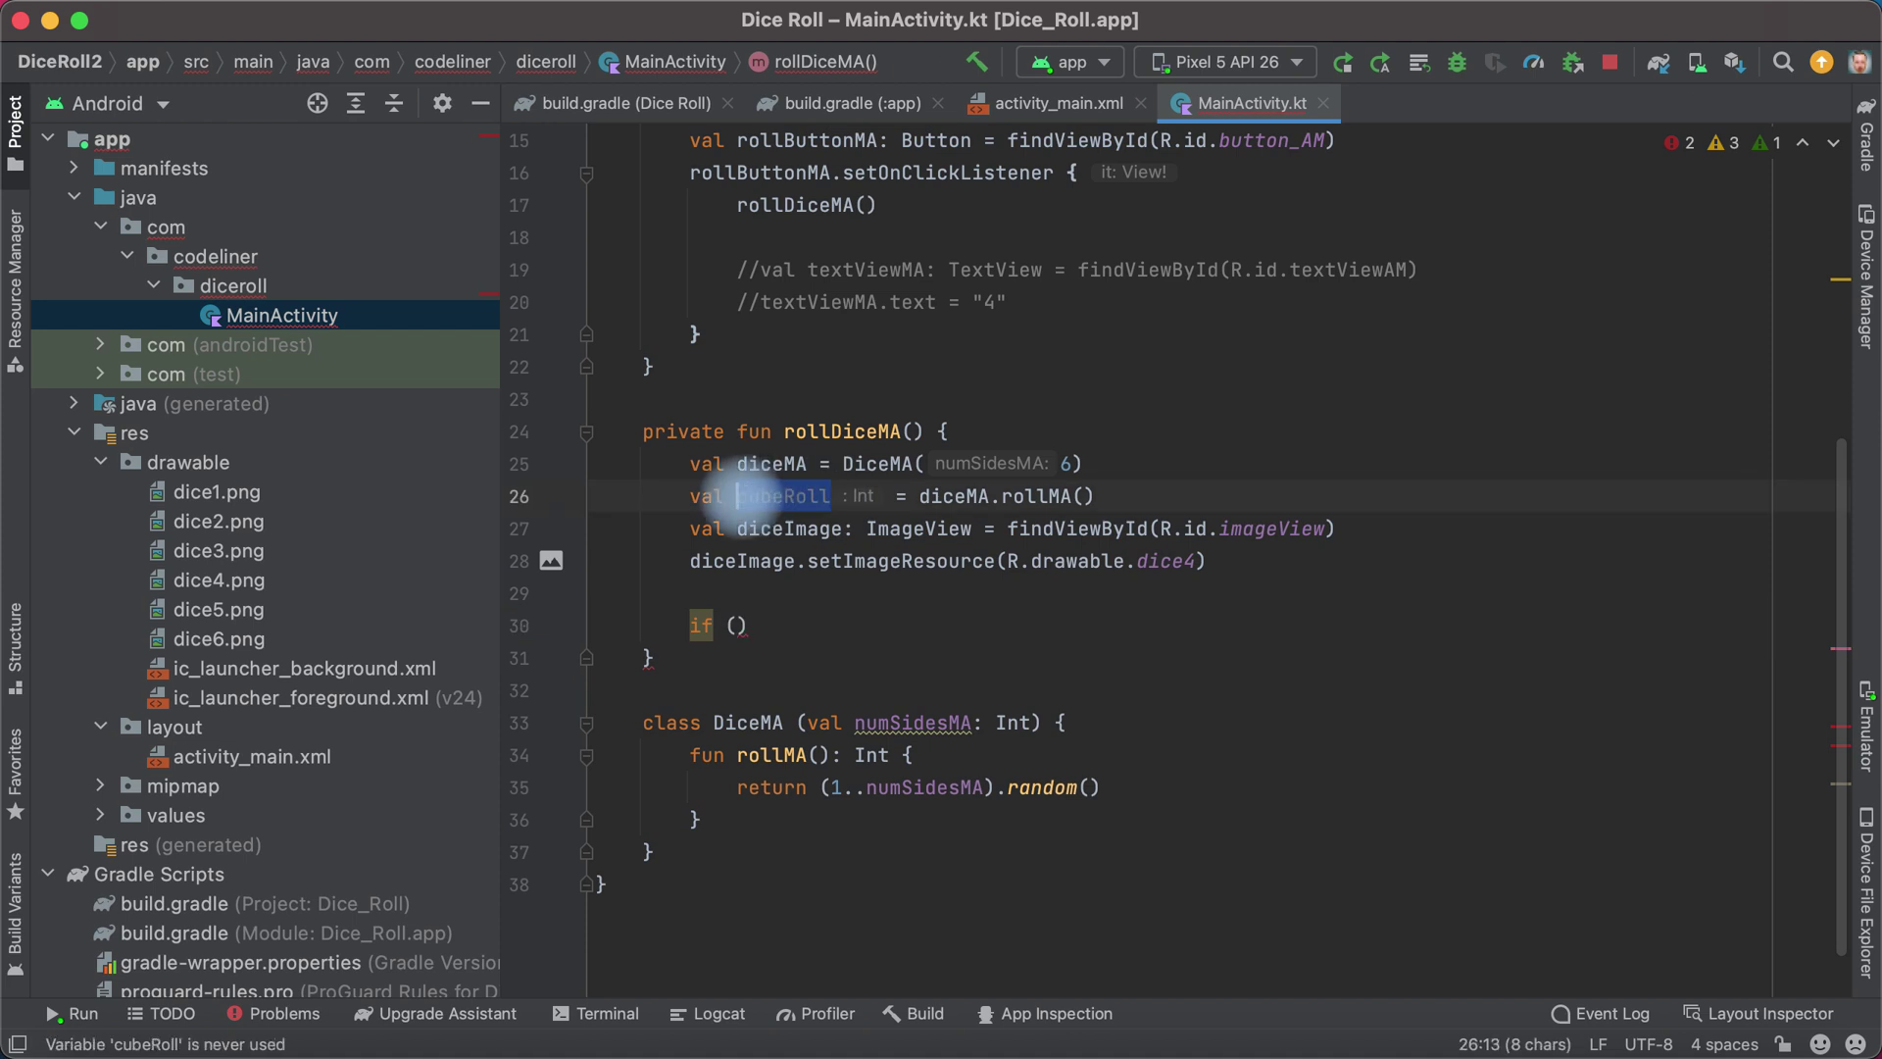
pyautogui.click(733, 625)
pyautogui.hotkey('ctrl', 'v')
pyautogui.write('== 1) {')
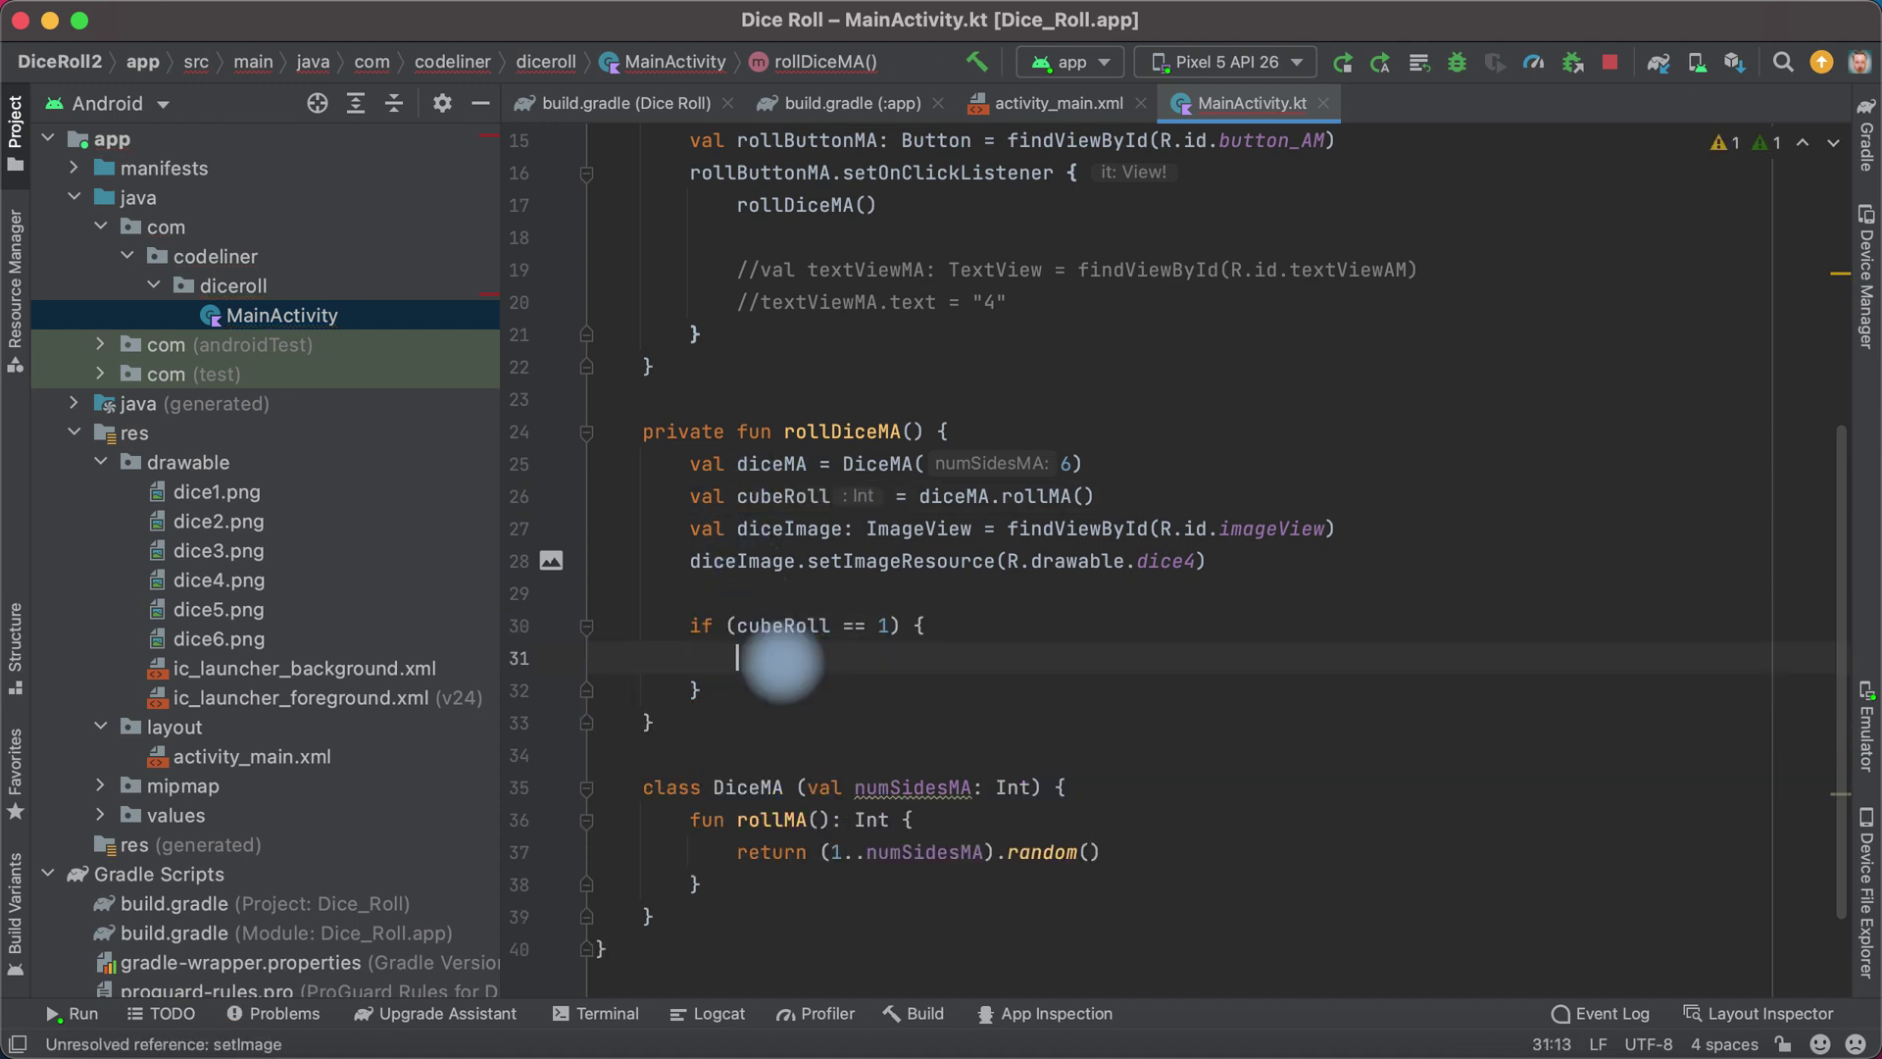
# Step: Fill the if body with diceImage.setImageResource(R.drawable.dice1) via autocomplete
pyautogui.press('Return')
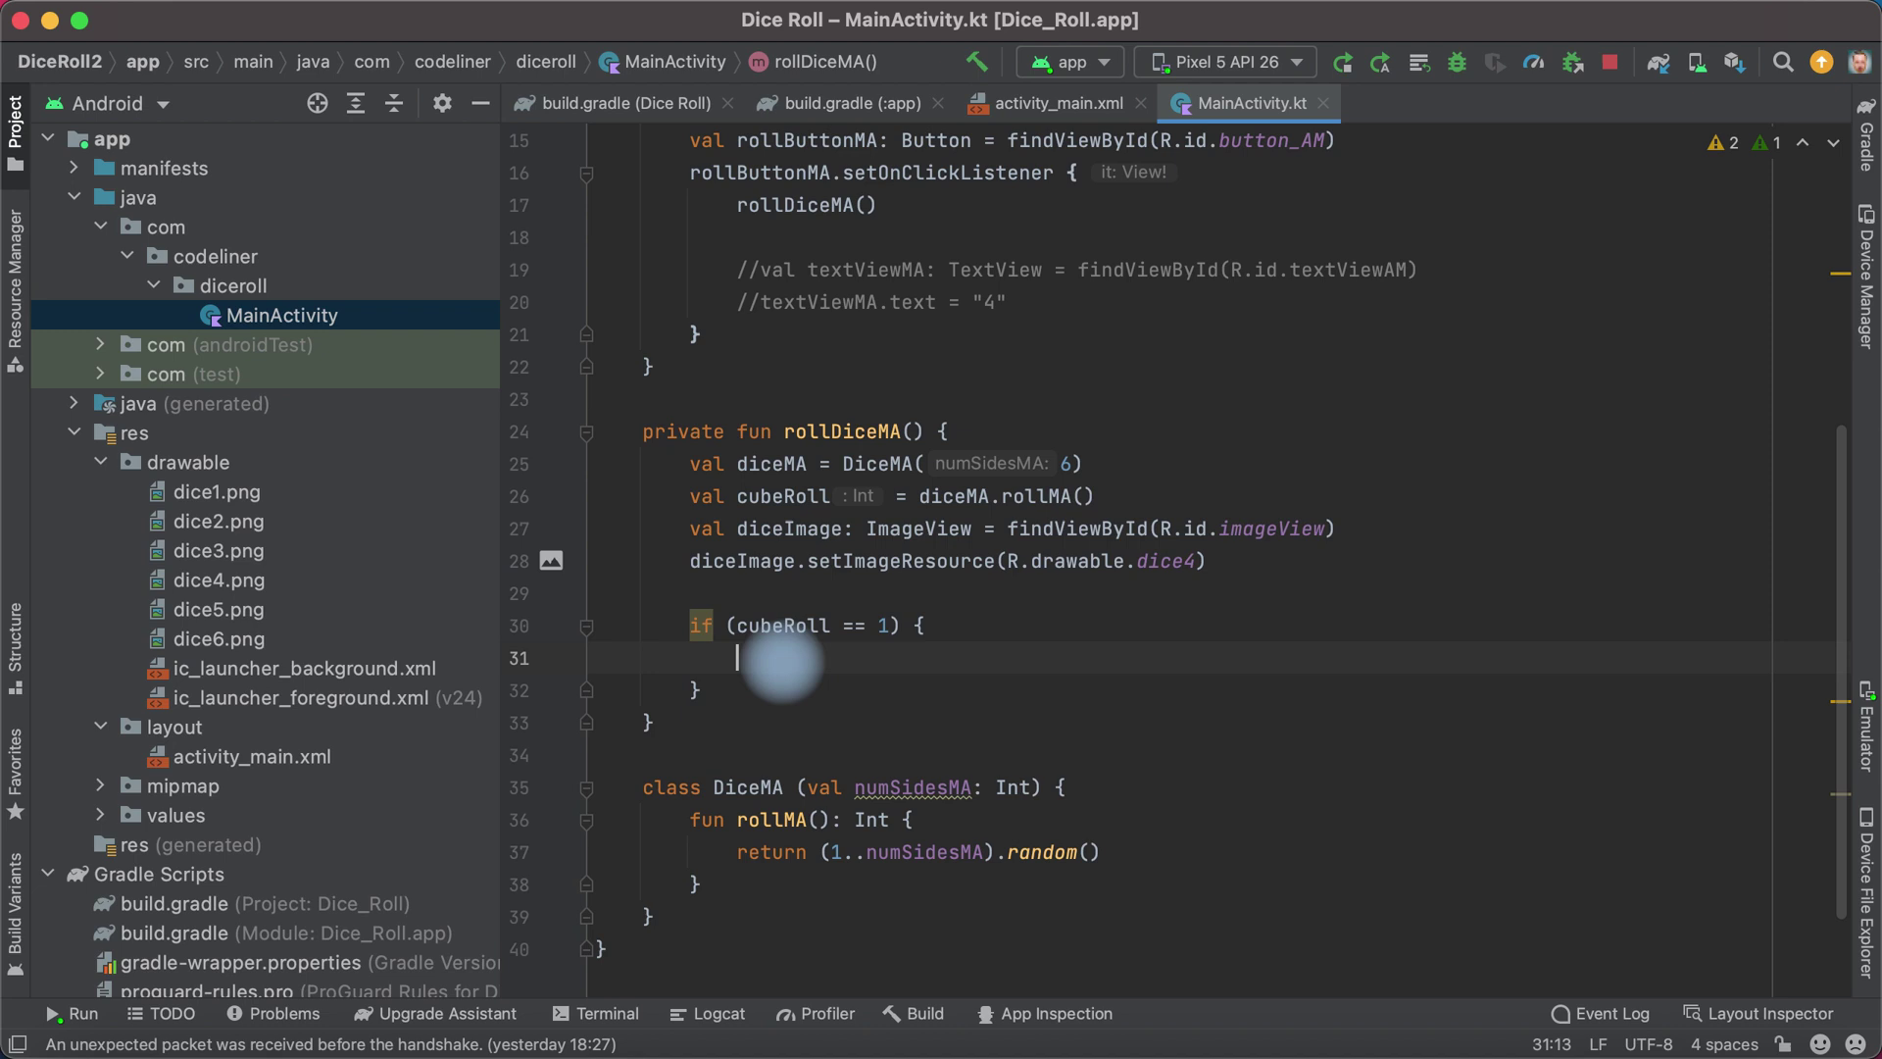
pyautogui.write('dice')
pyautogui.press('Return')
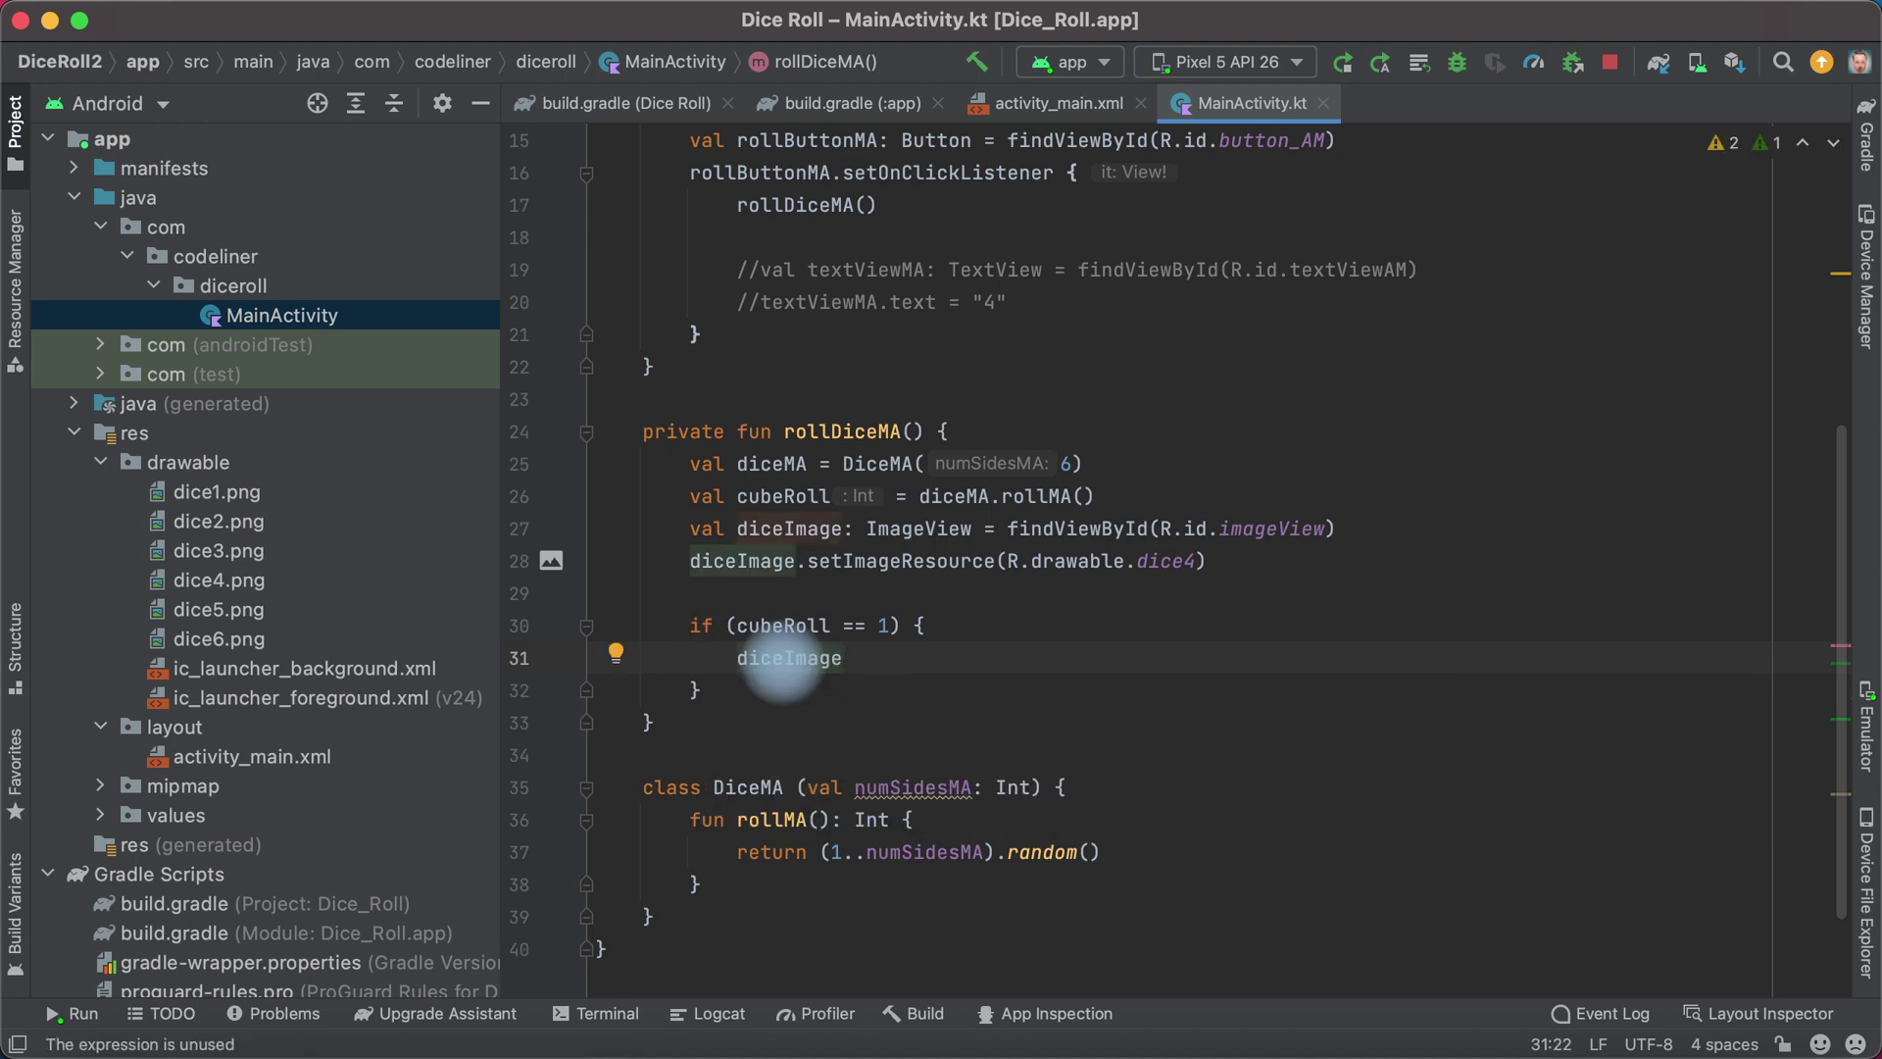
pyautogui.write('.set')
pyautogui.press('Return')
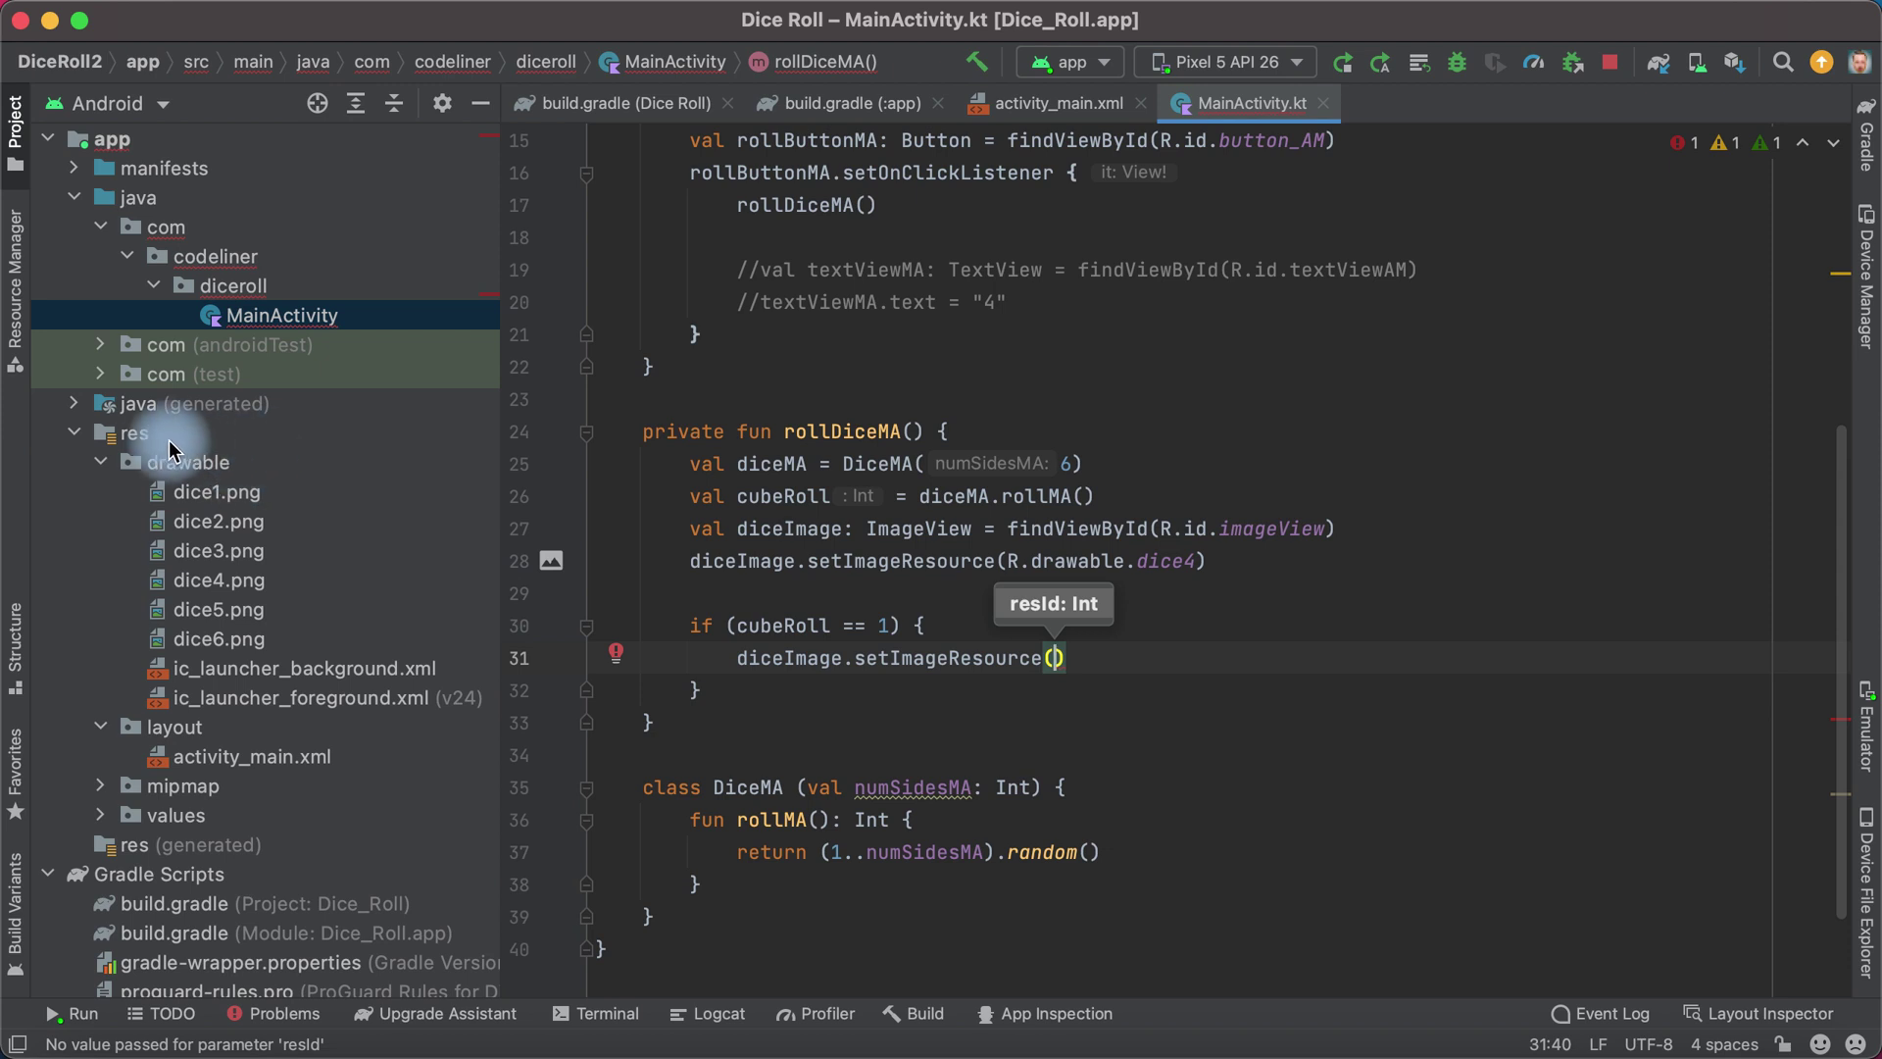
pyautogui.write('R')
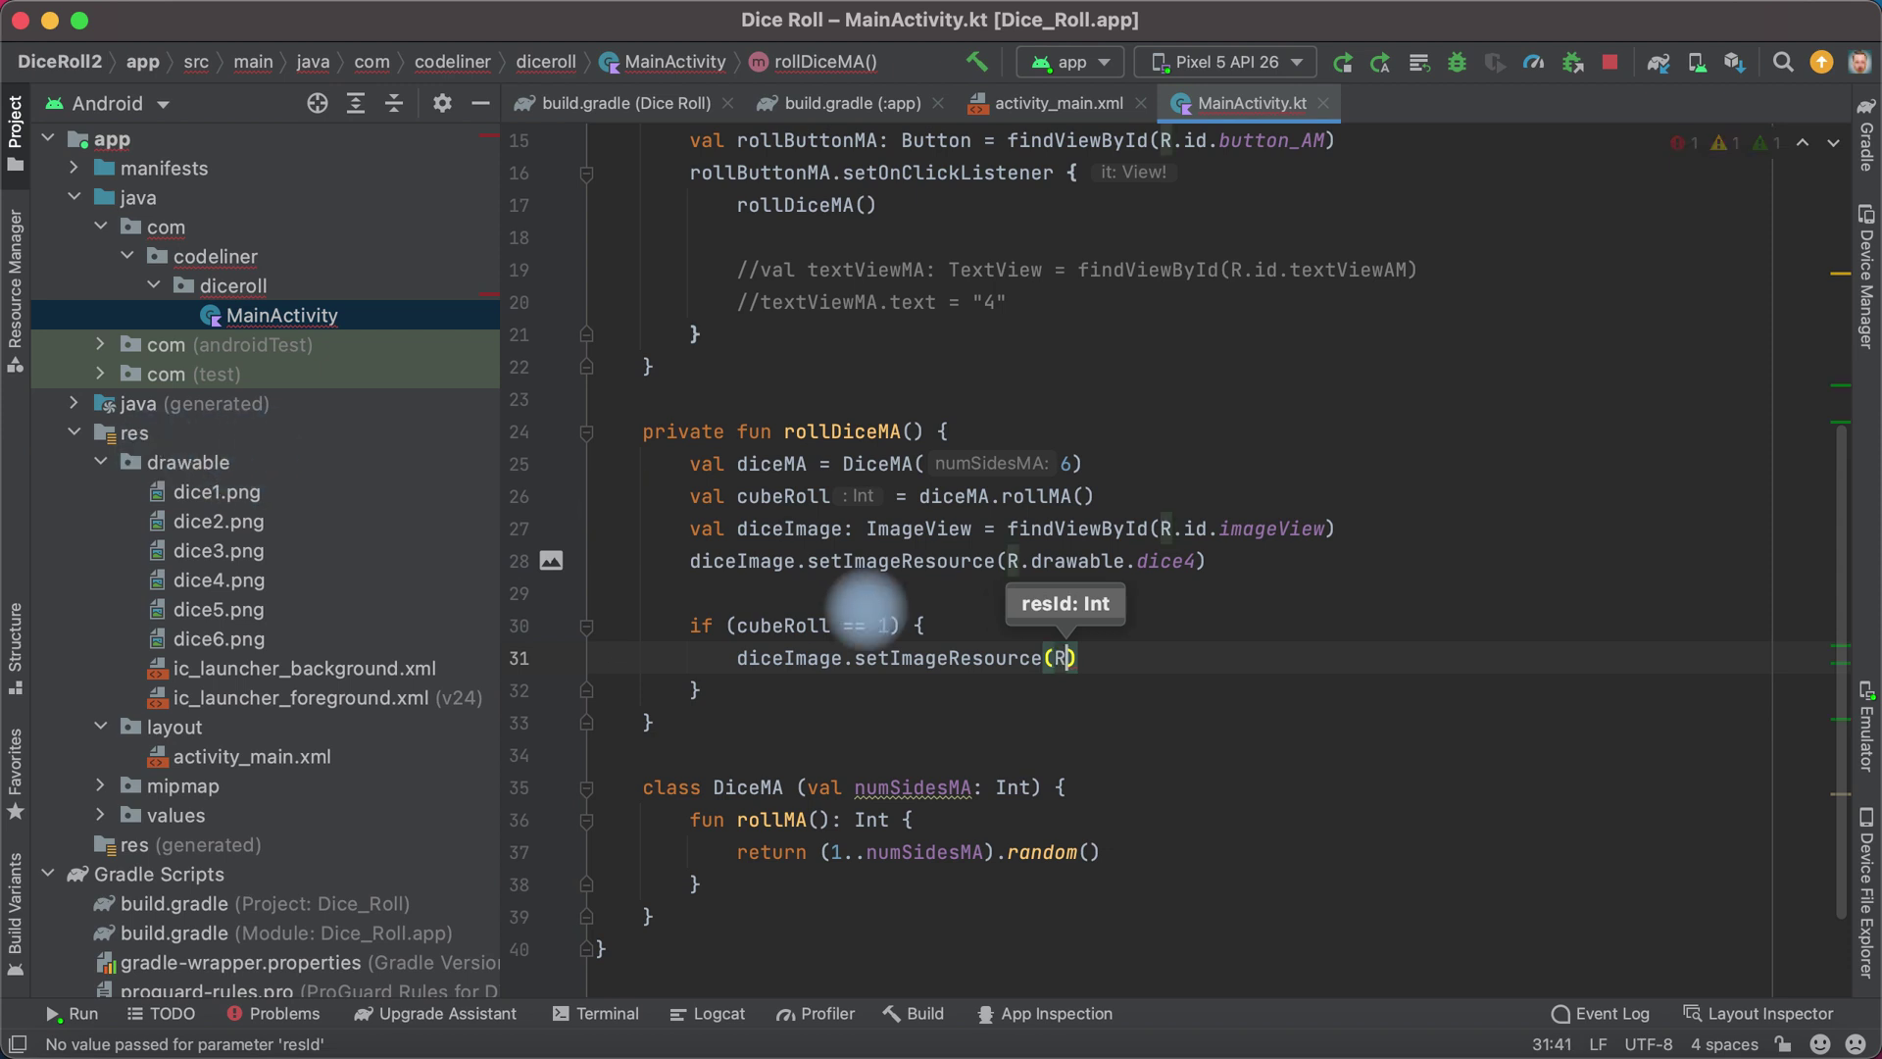
pyautogui.write('.')
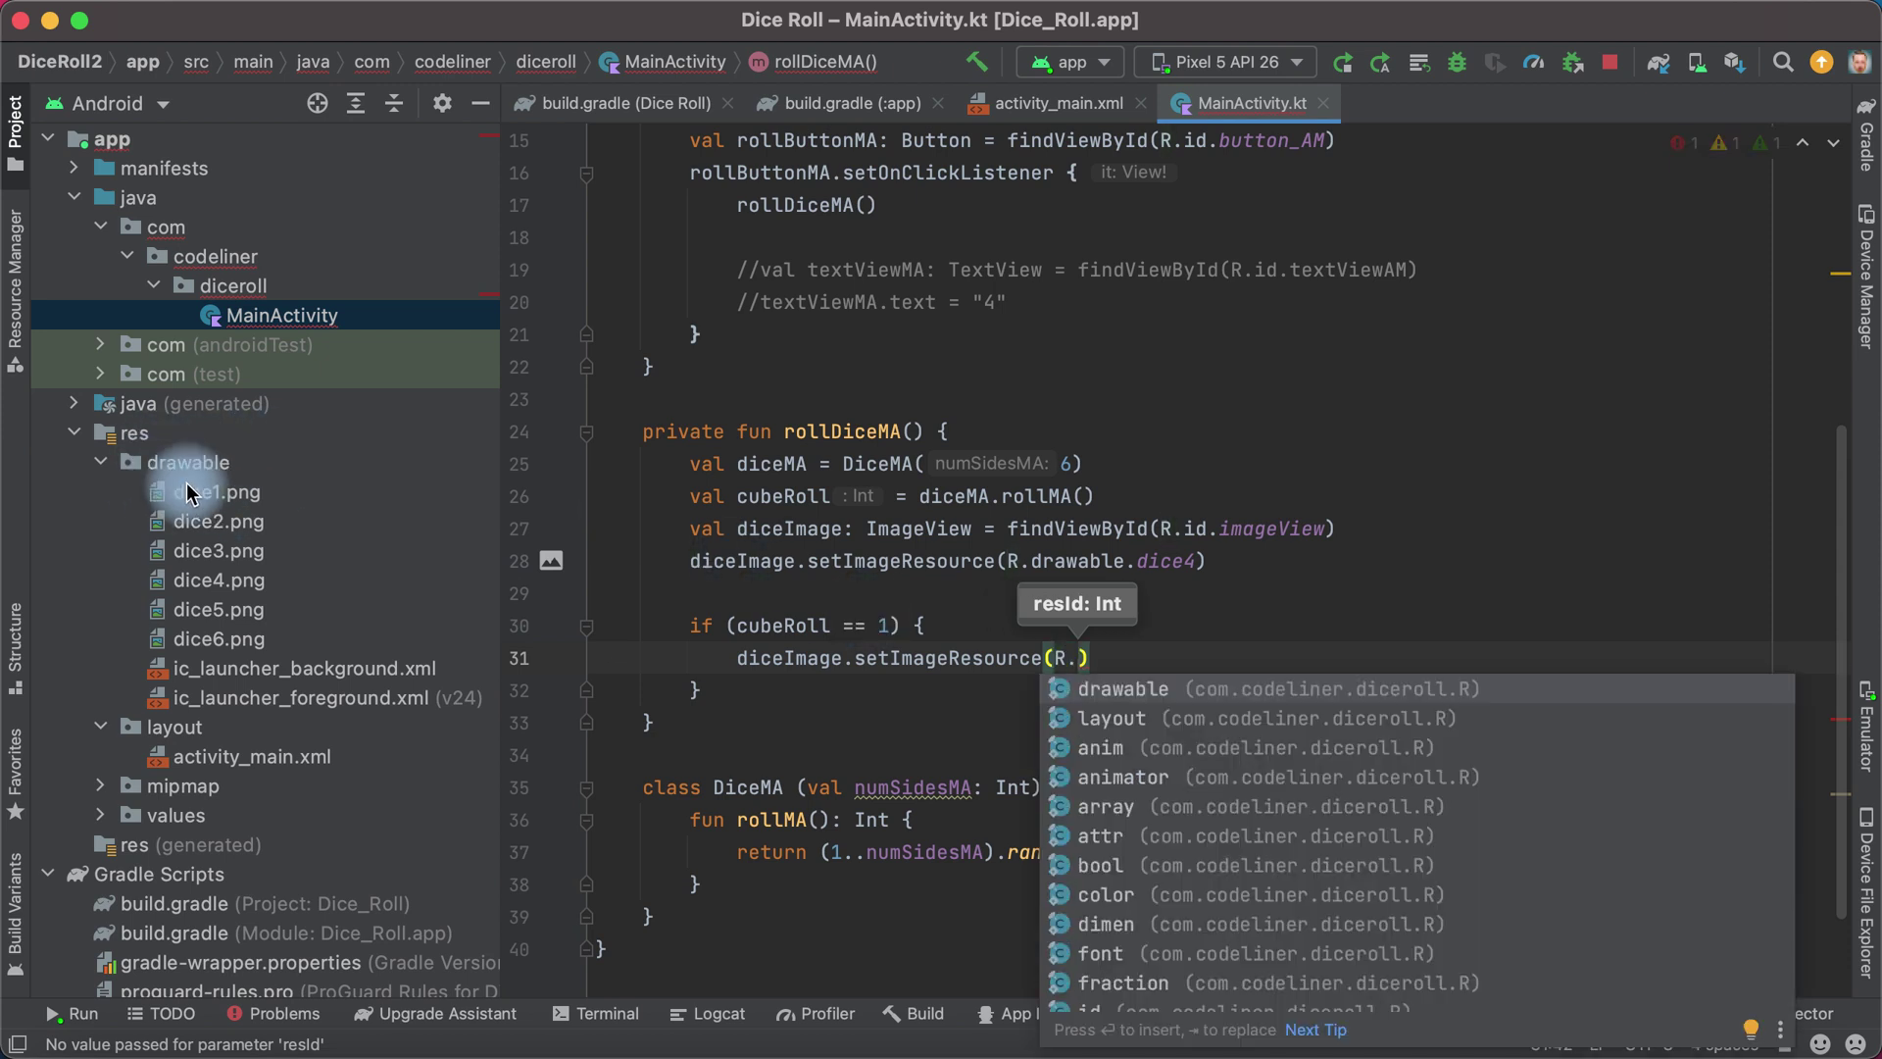
pyautogui.press('Return')
pyautogui.write('.')
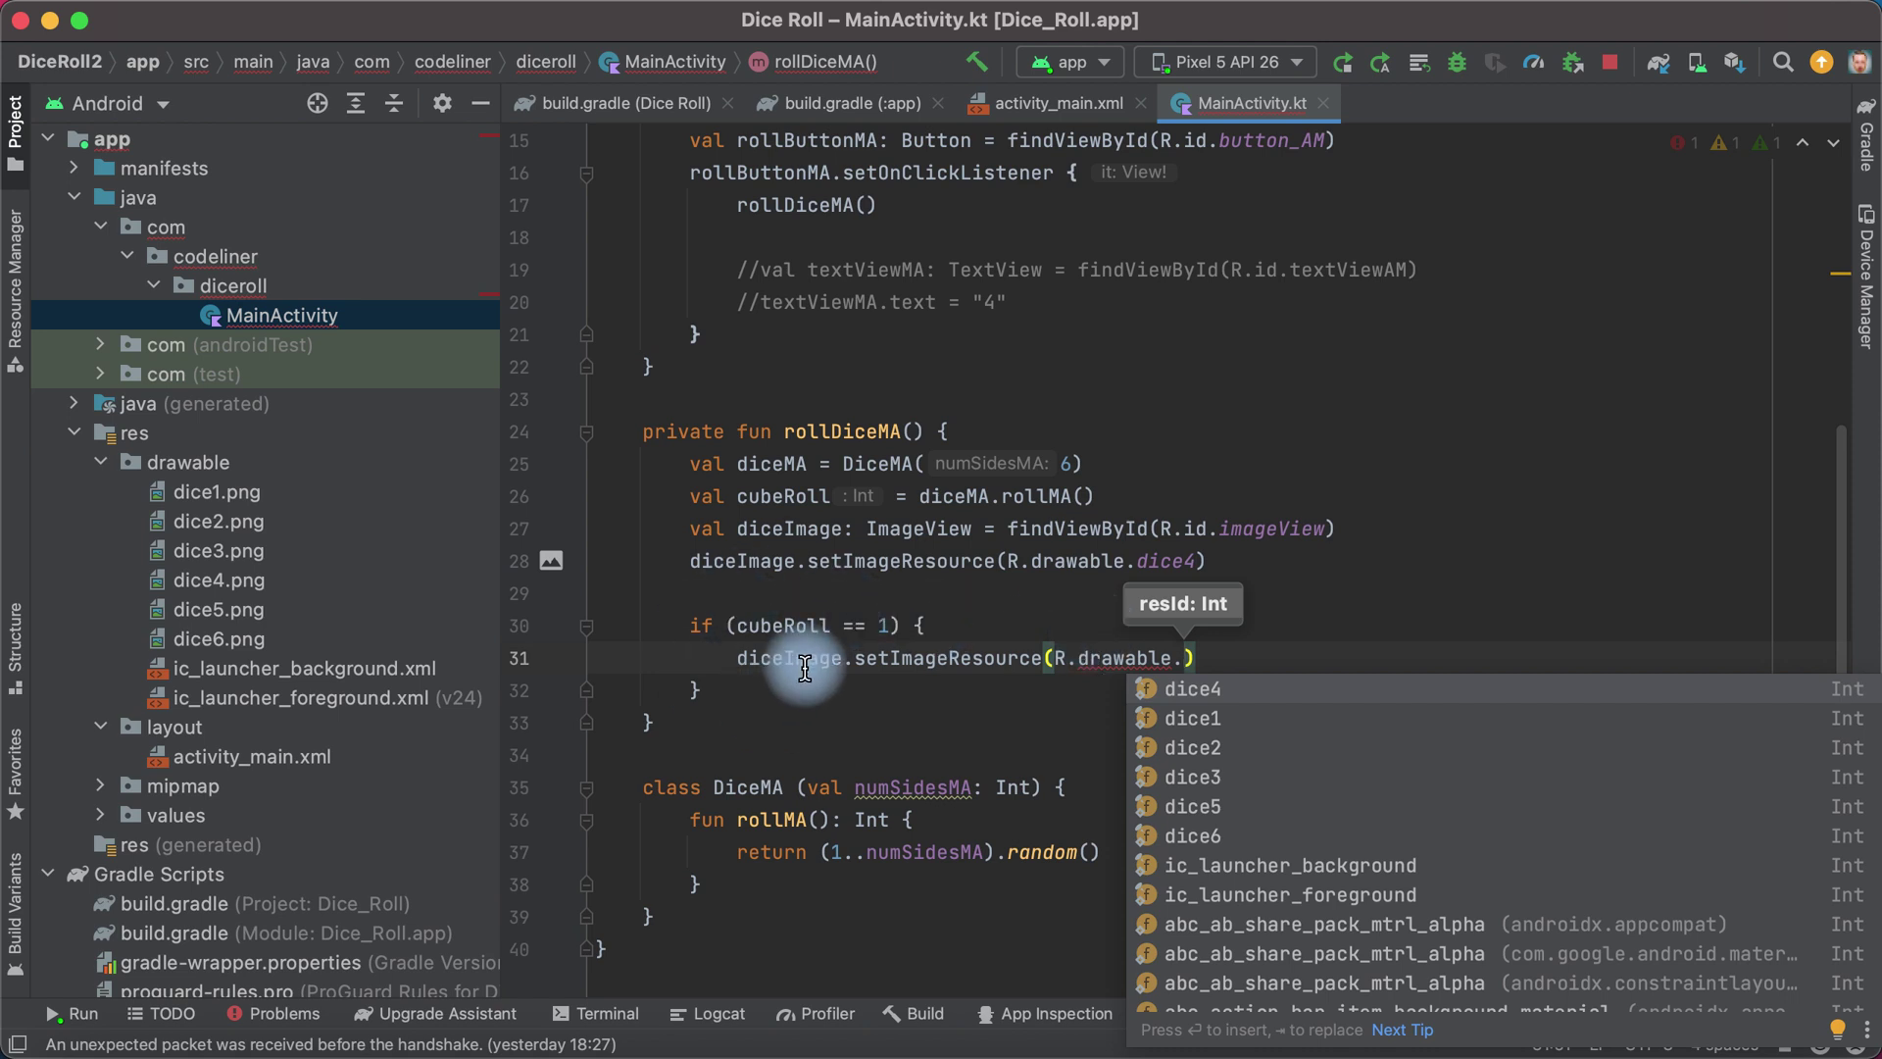
pyautogui.click(1233, 718)
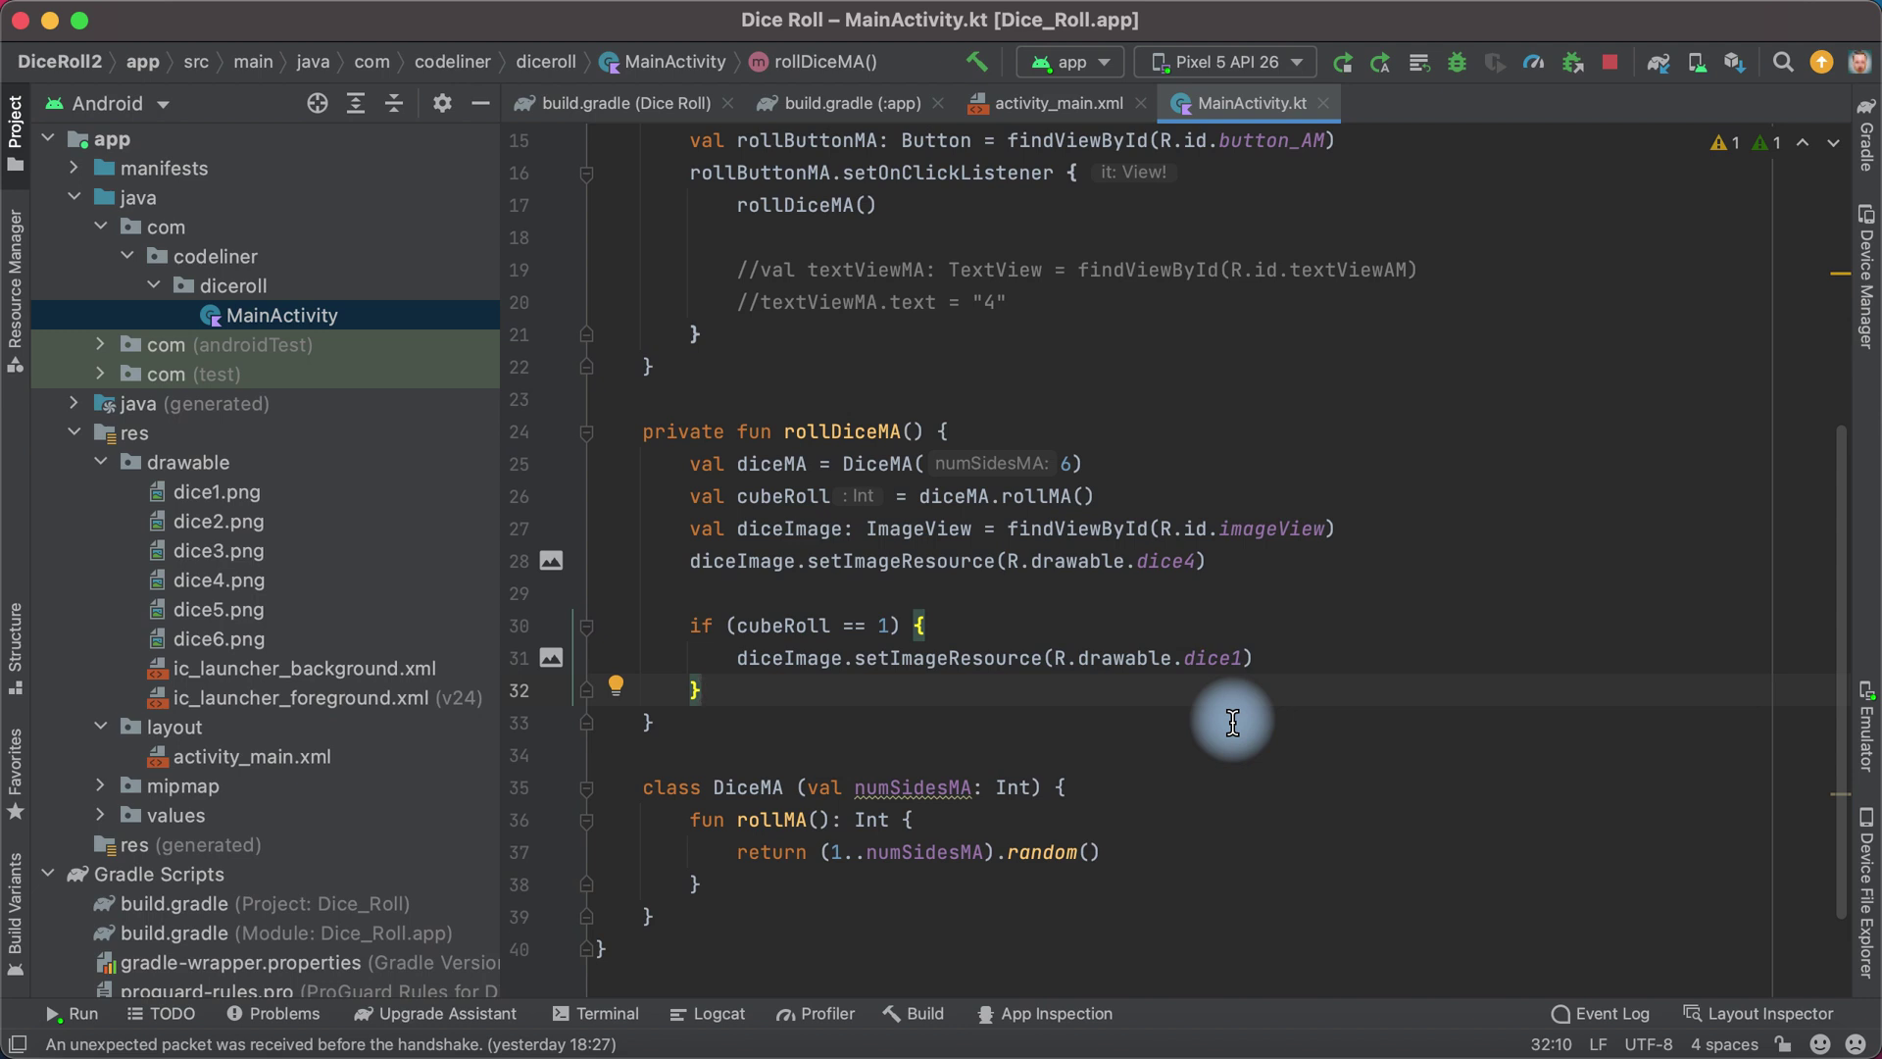
pyautogui.write(' else ')
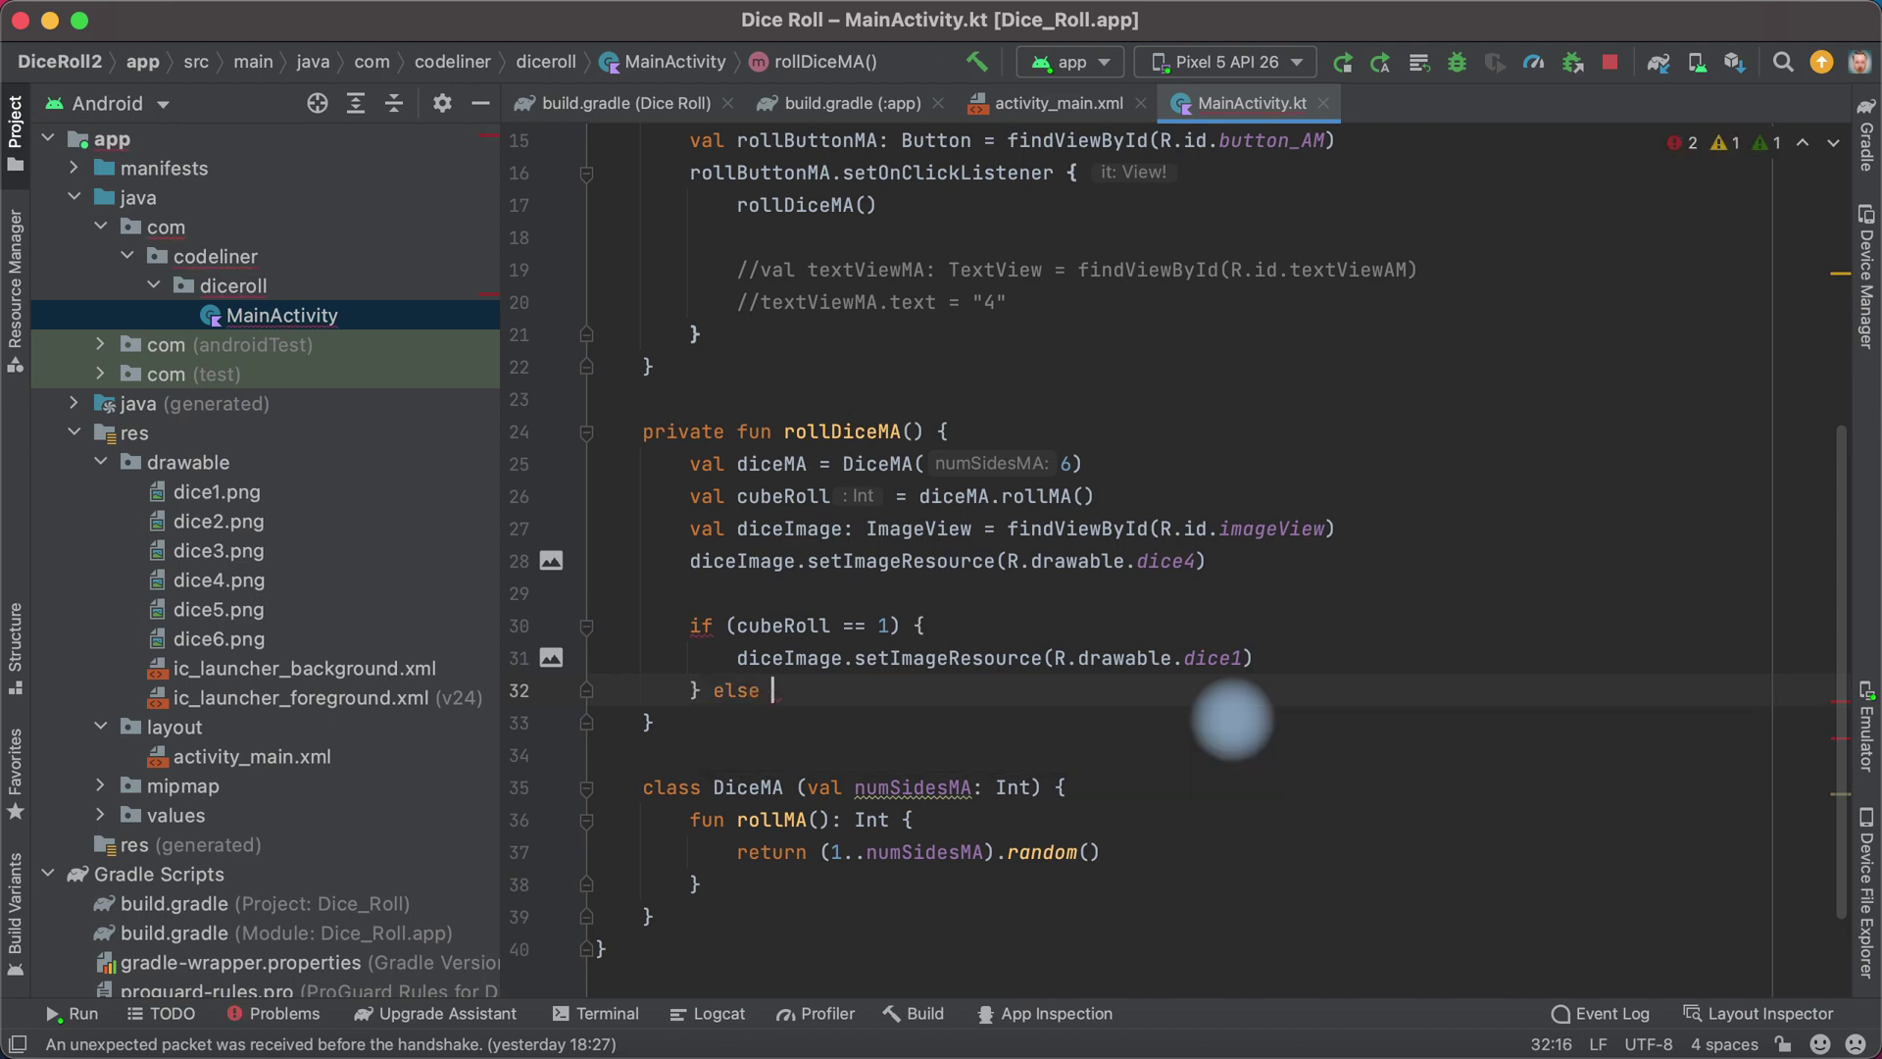
pyautogui.write('if (')
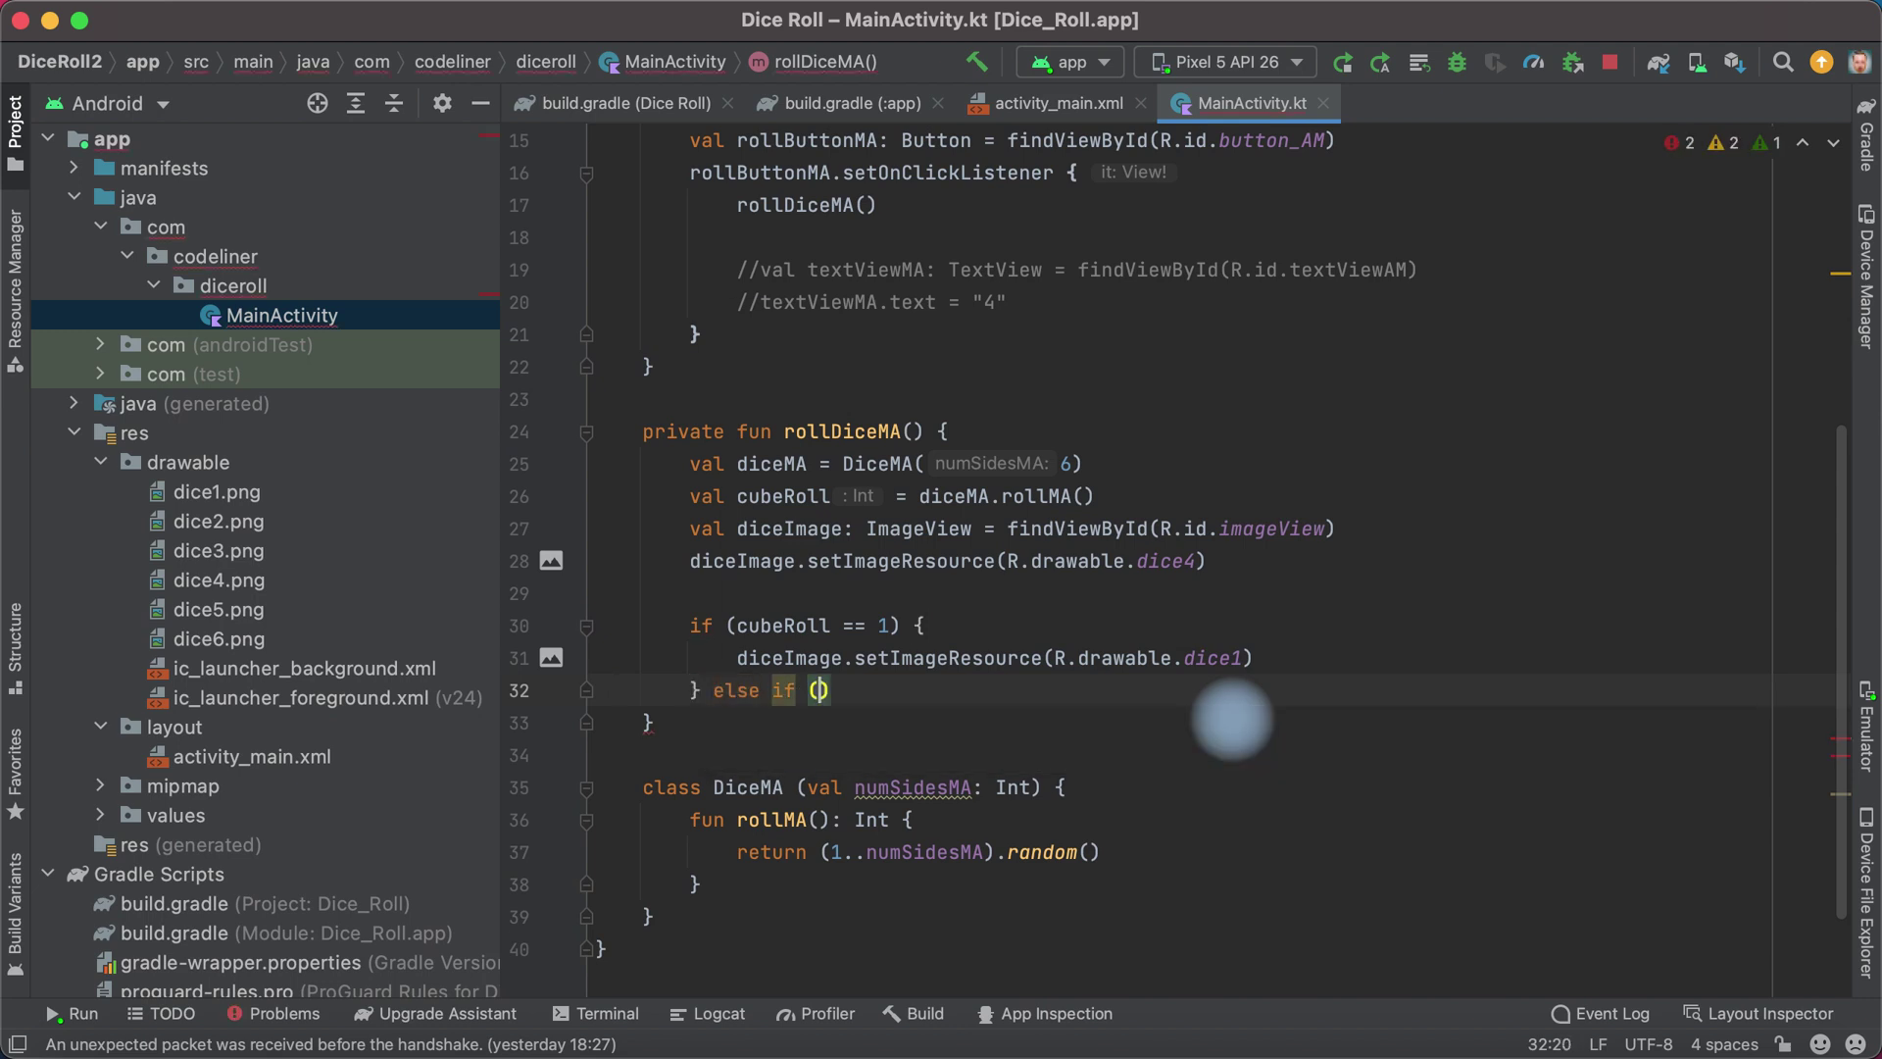
pyautogui.write('cub')
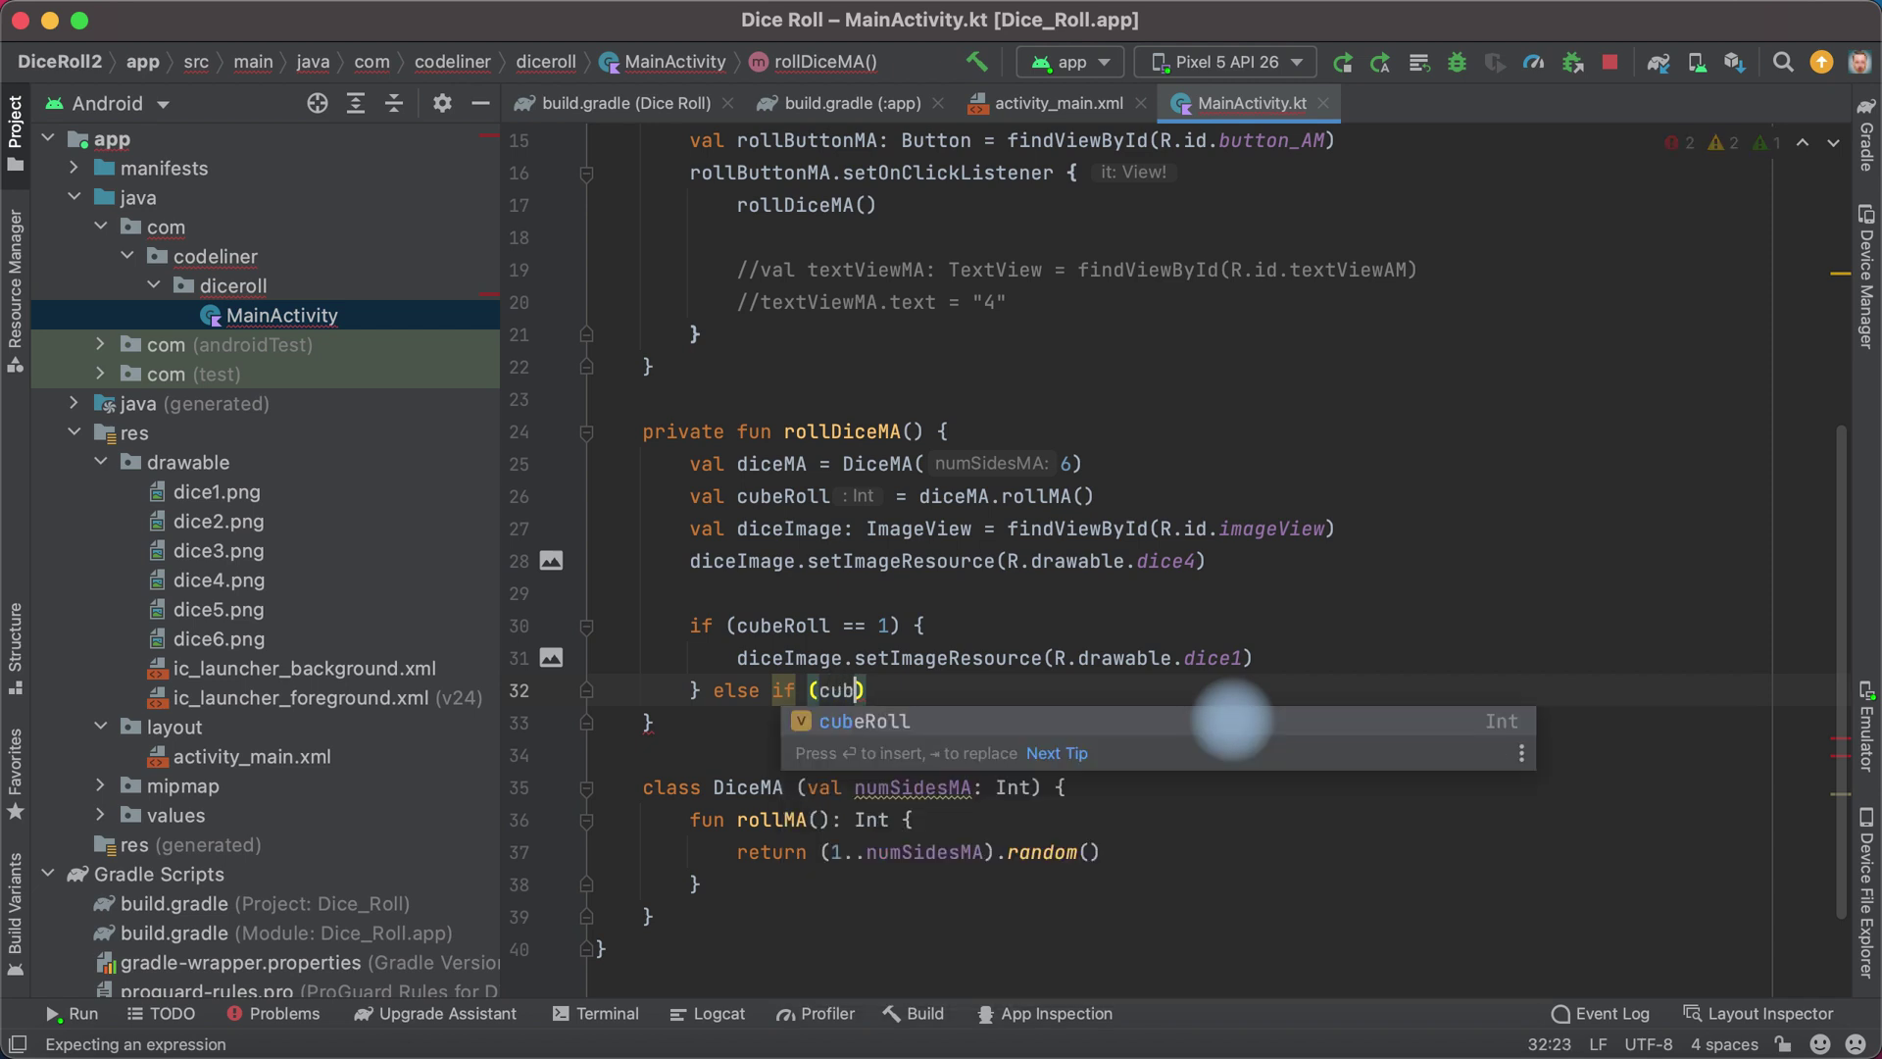
# Step: Write else if (cubeRoll == 2) holding a partial diceImage.setImageResource(R.drawable. call
pyautogui.press('Return')
pyautogui.write('== ')
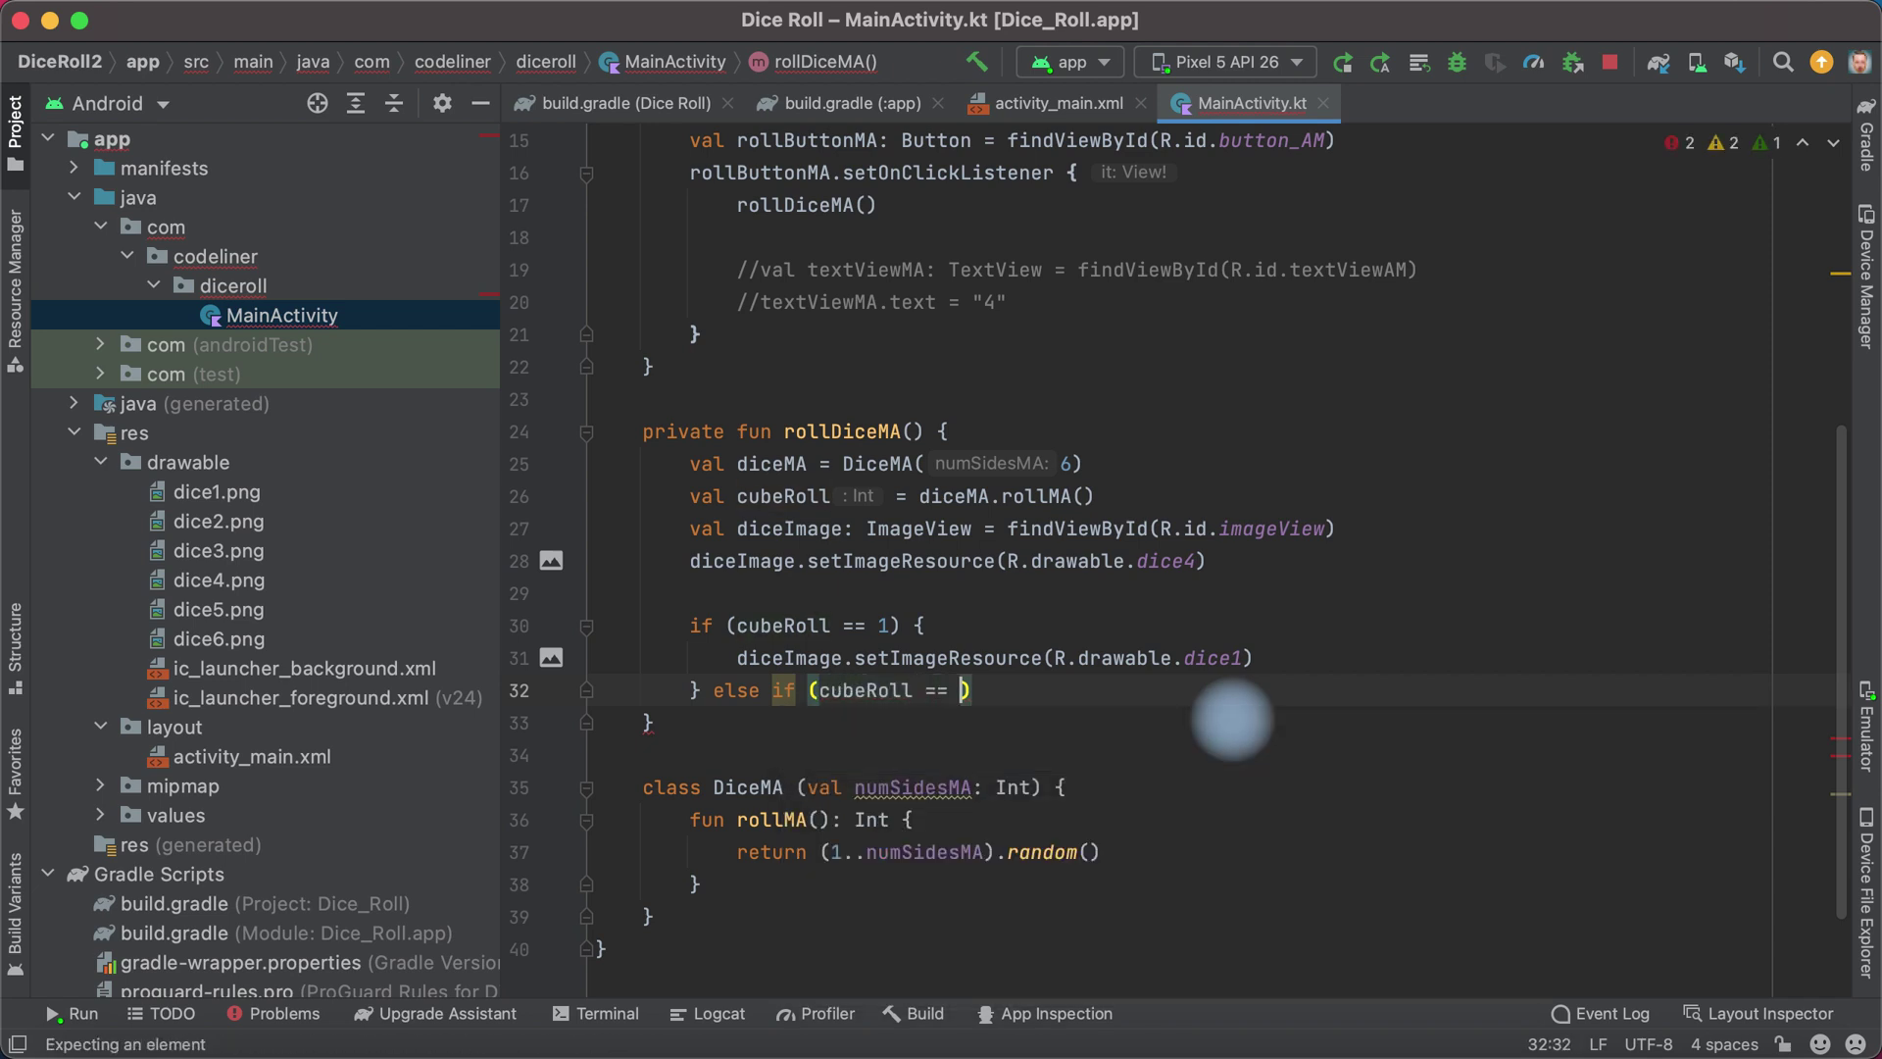
pyautogui.write('2')
pyautogui.press('Right')
pyautogui.write('{')
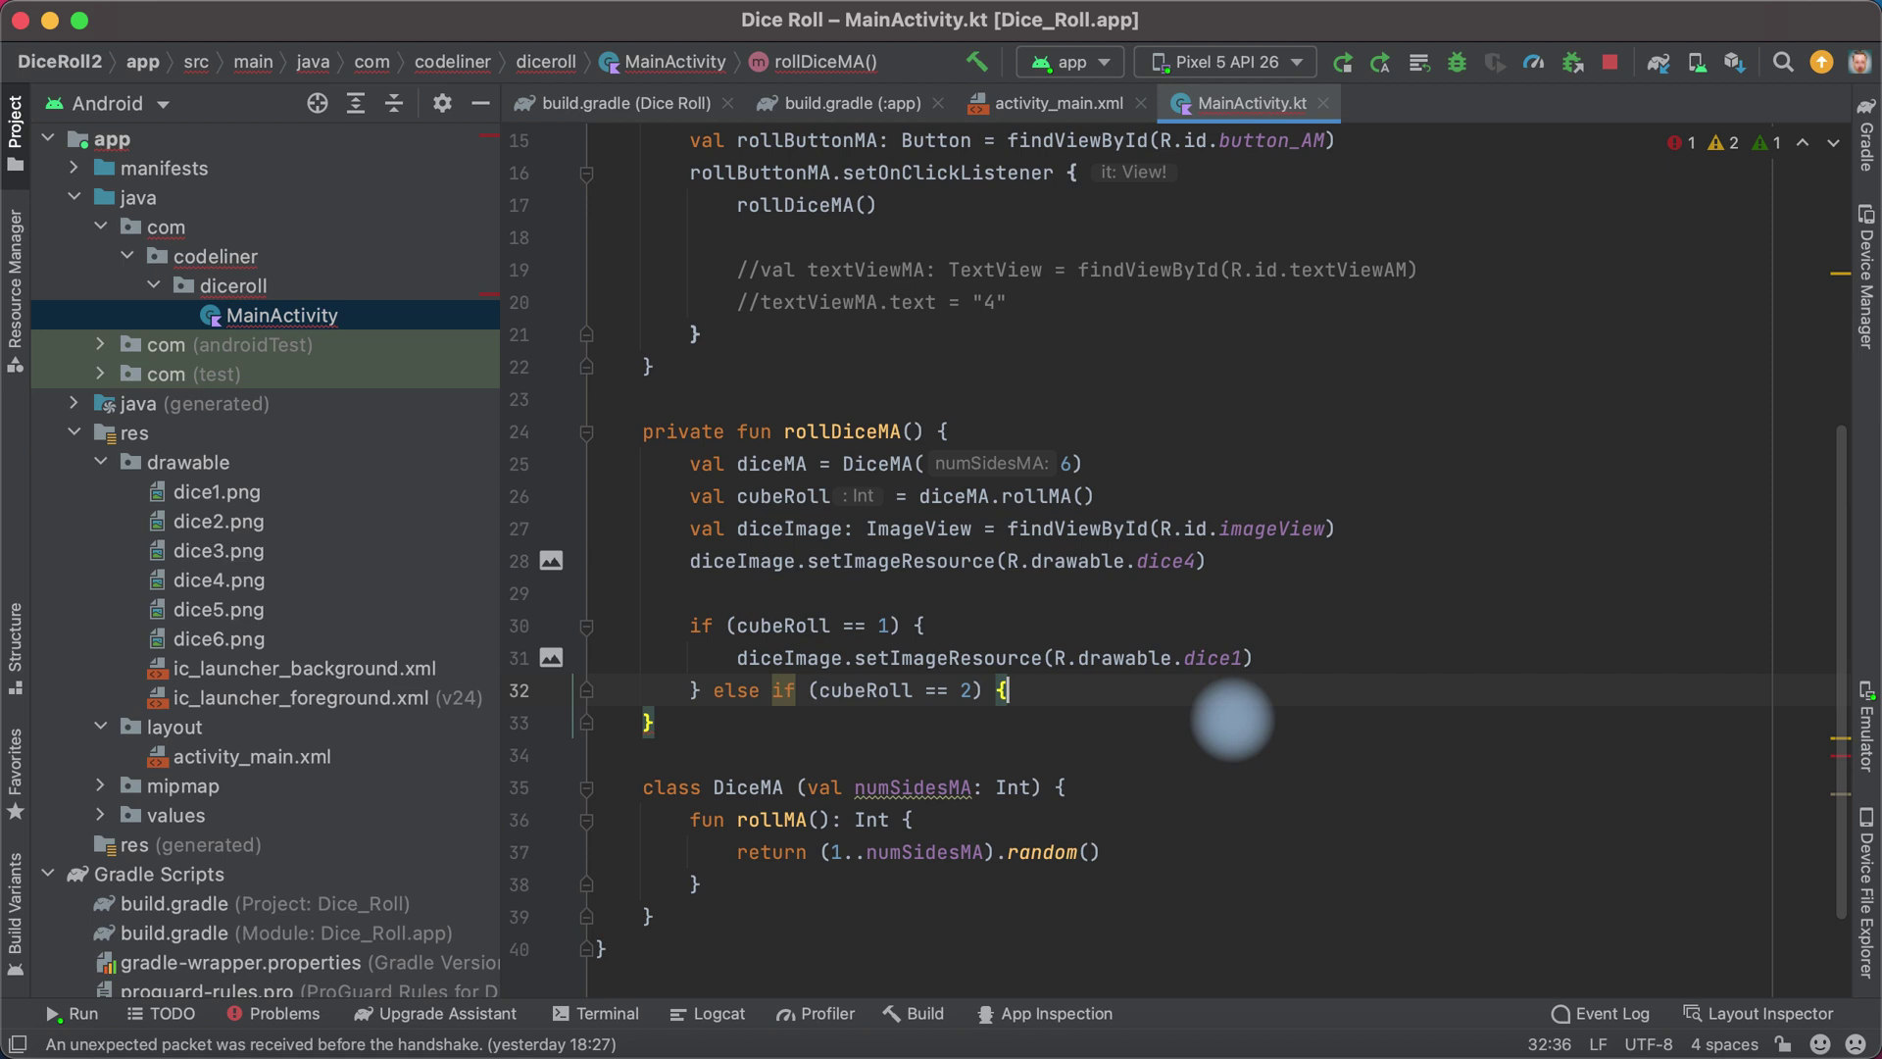
pyautogui.press('Return')
pyautogui.write('dic')
pyautogui.press('Return')
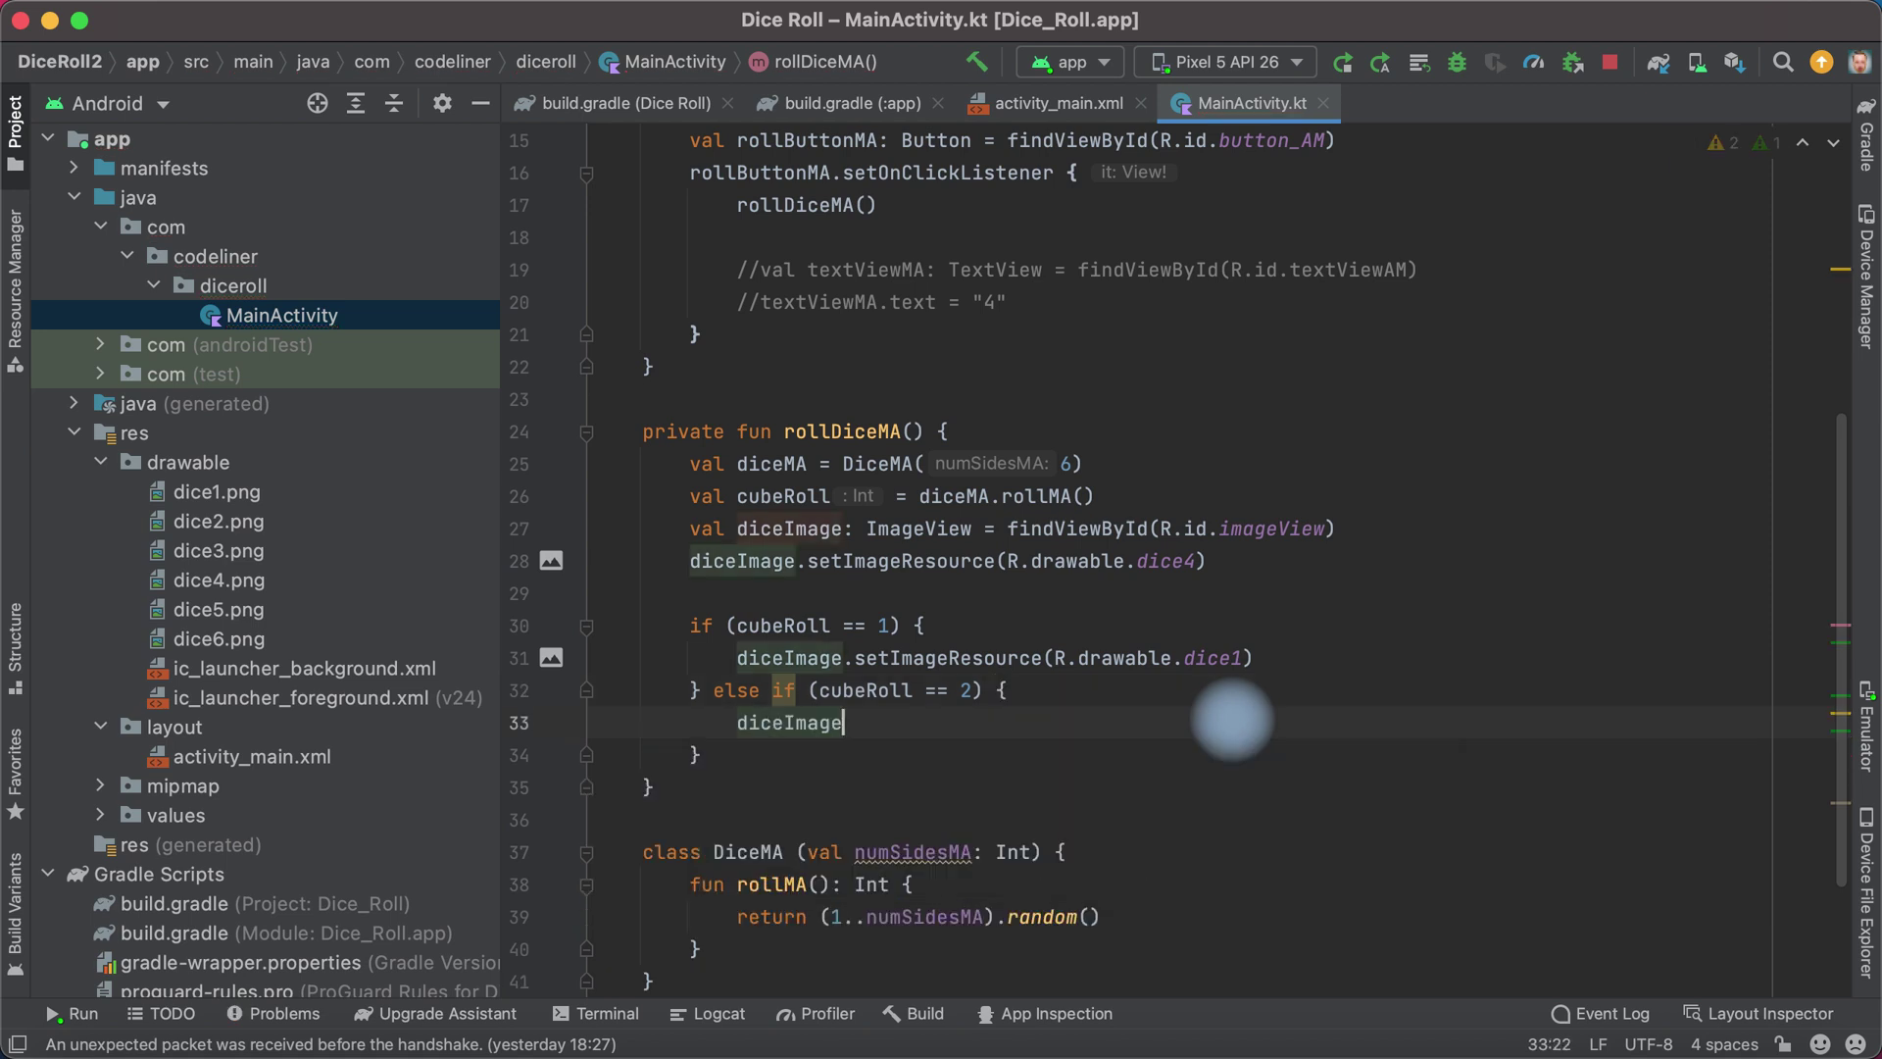
pyautogui.write('.se')
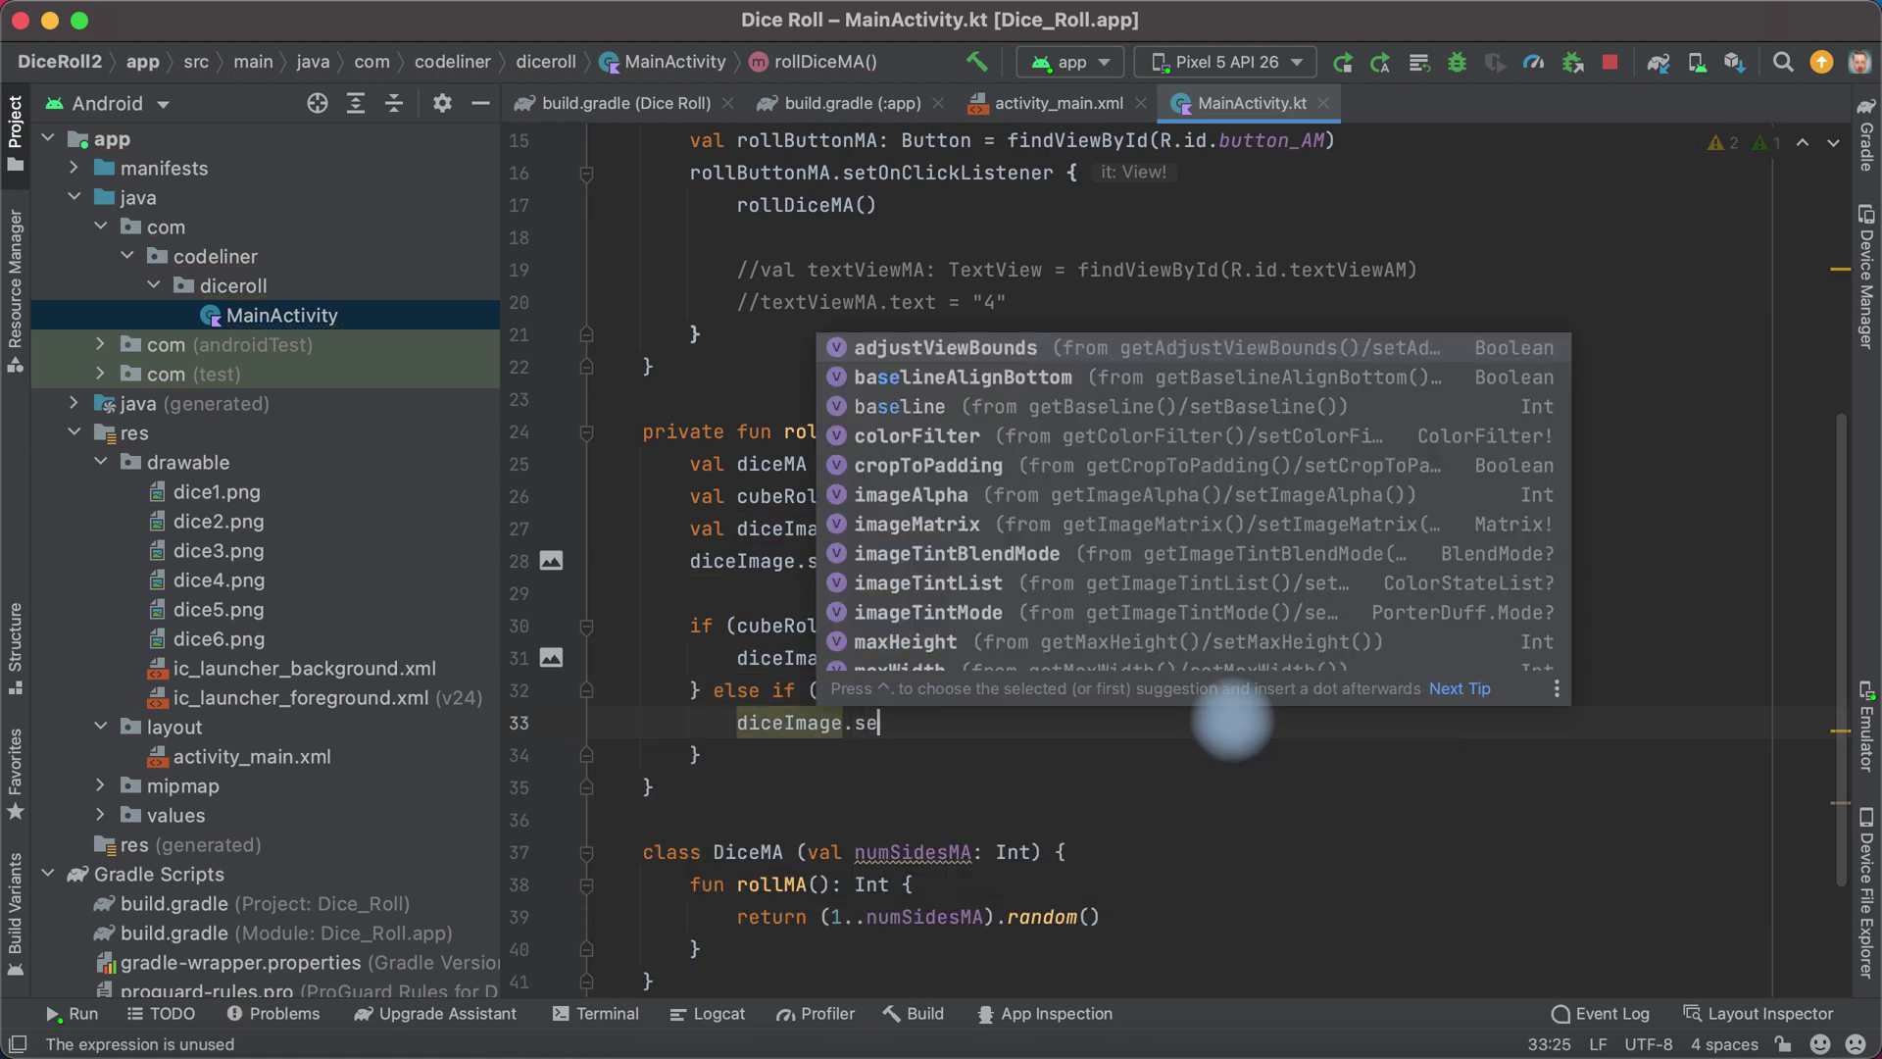
pyautogui.write('tI')
pyautogui.press('Return')
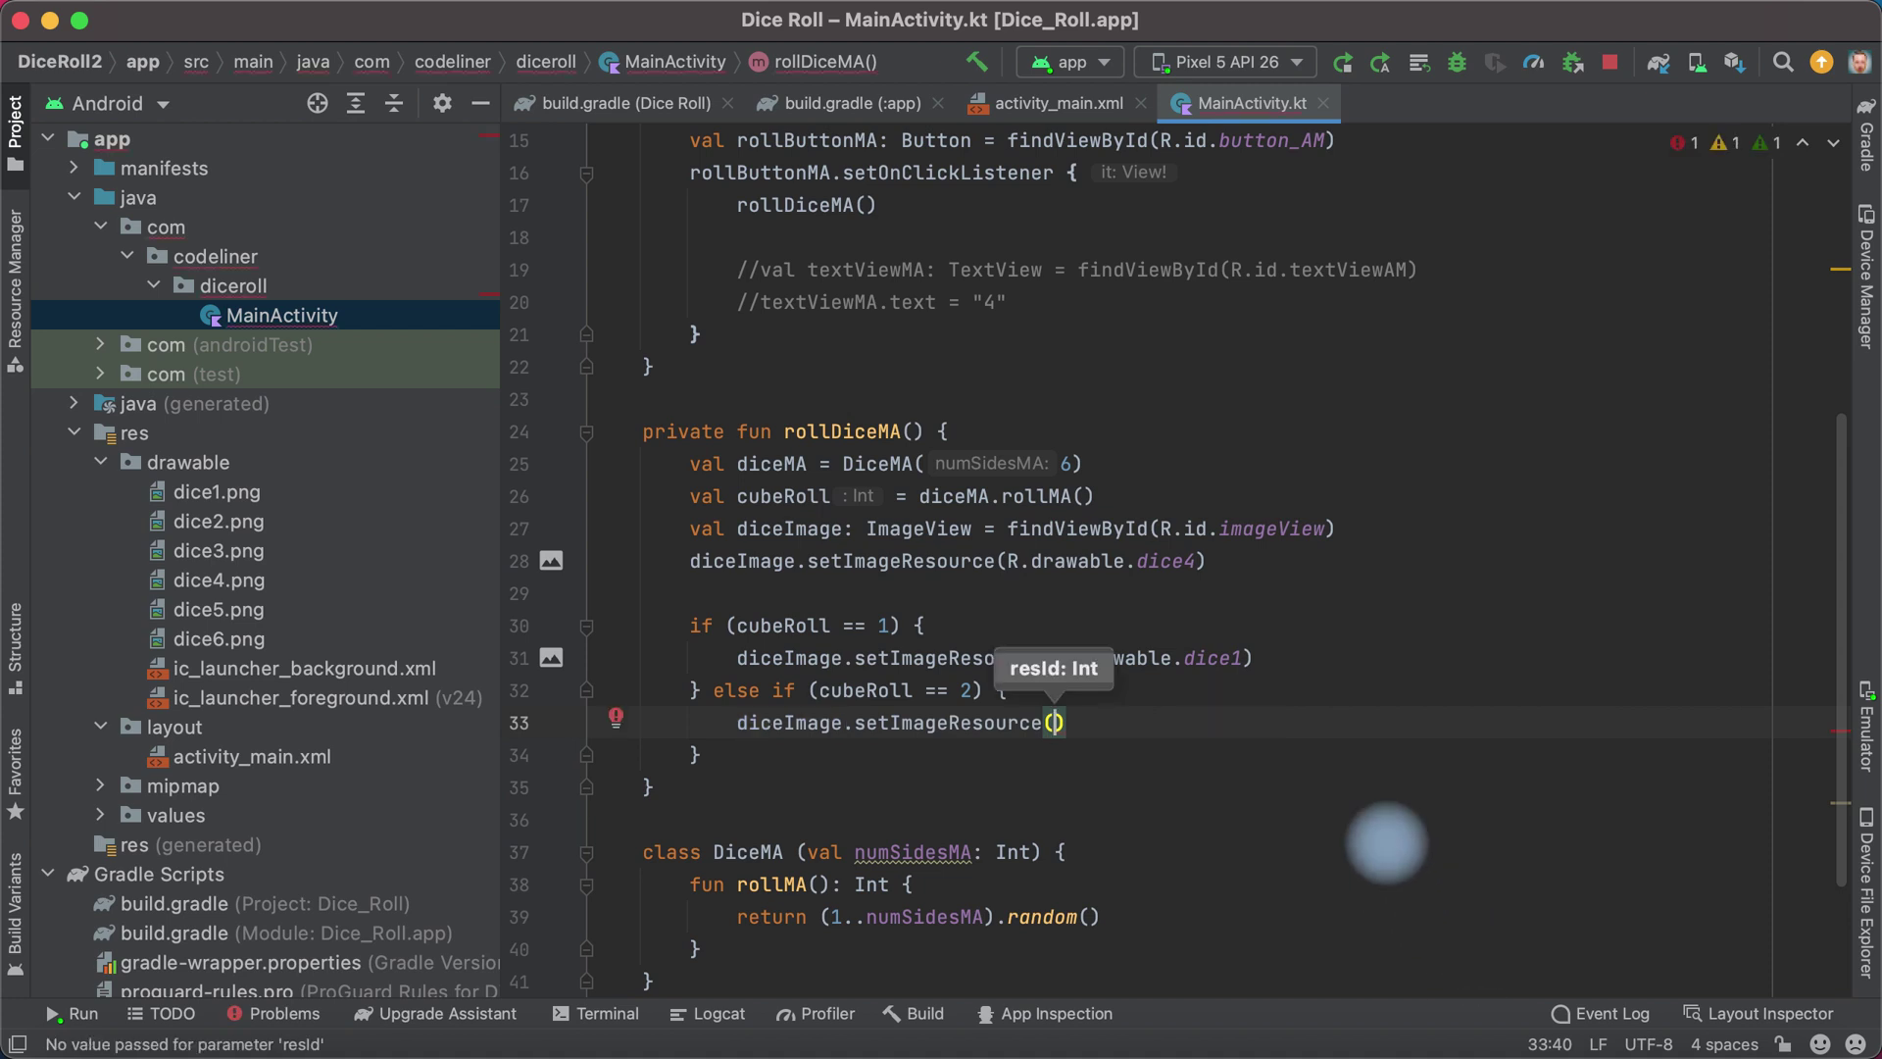
pyautogui.write('R.')
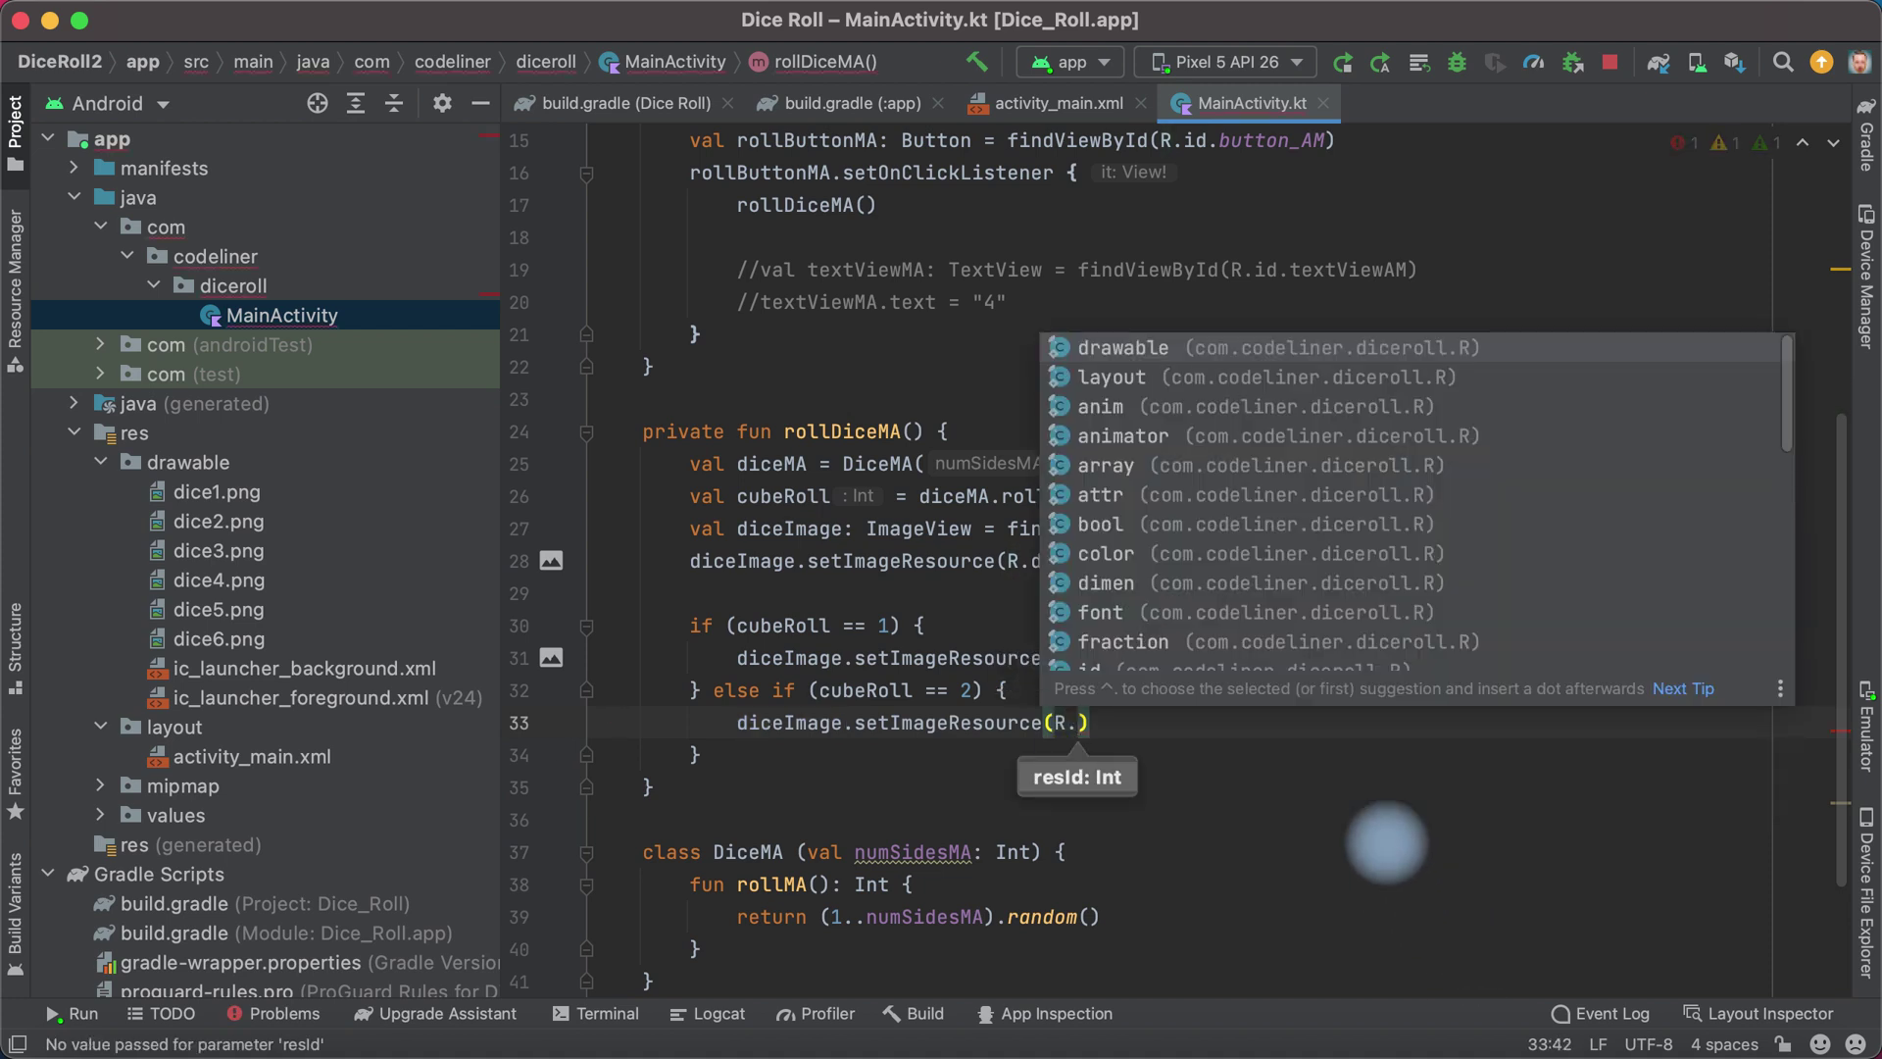
pyautogui.write('dra')
pyautogui.press('Return')
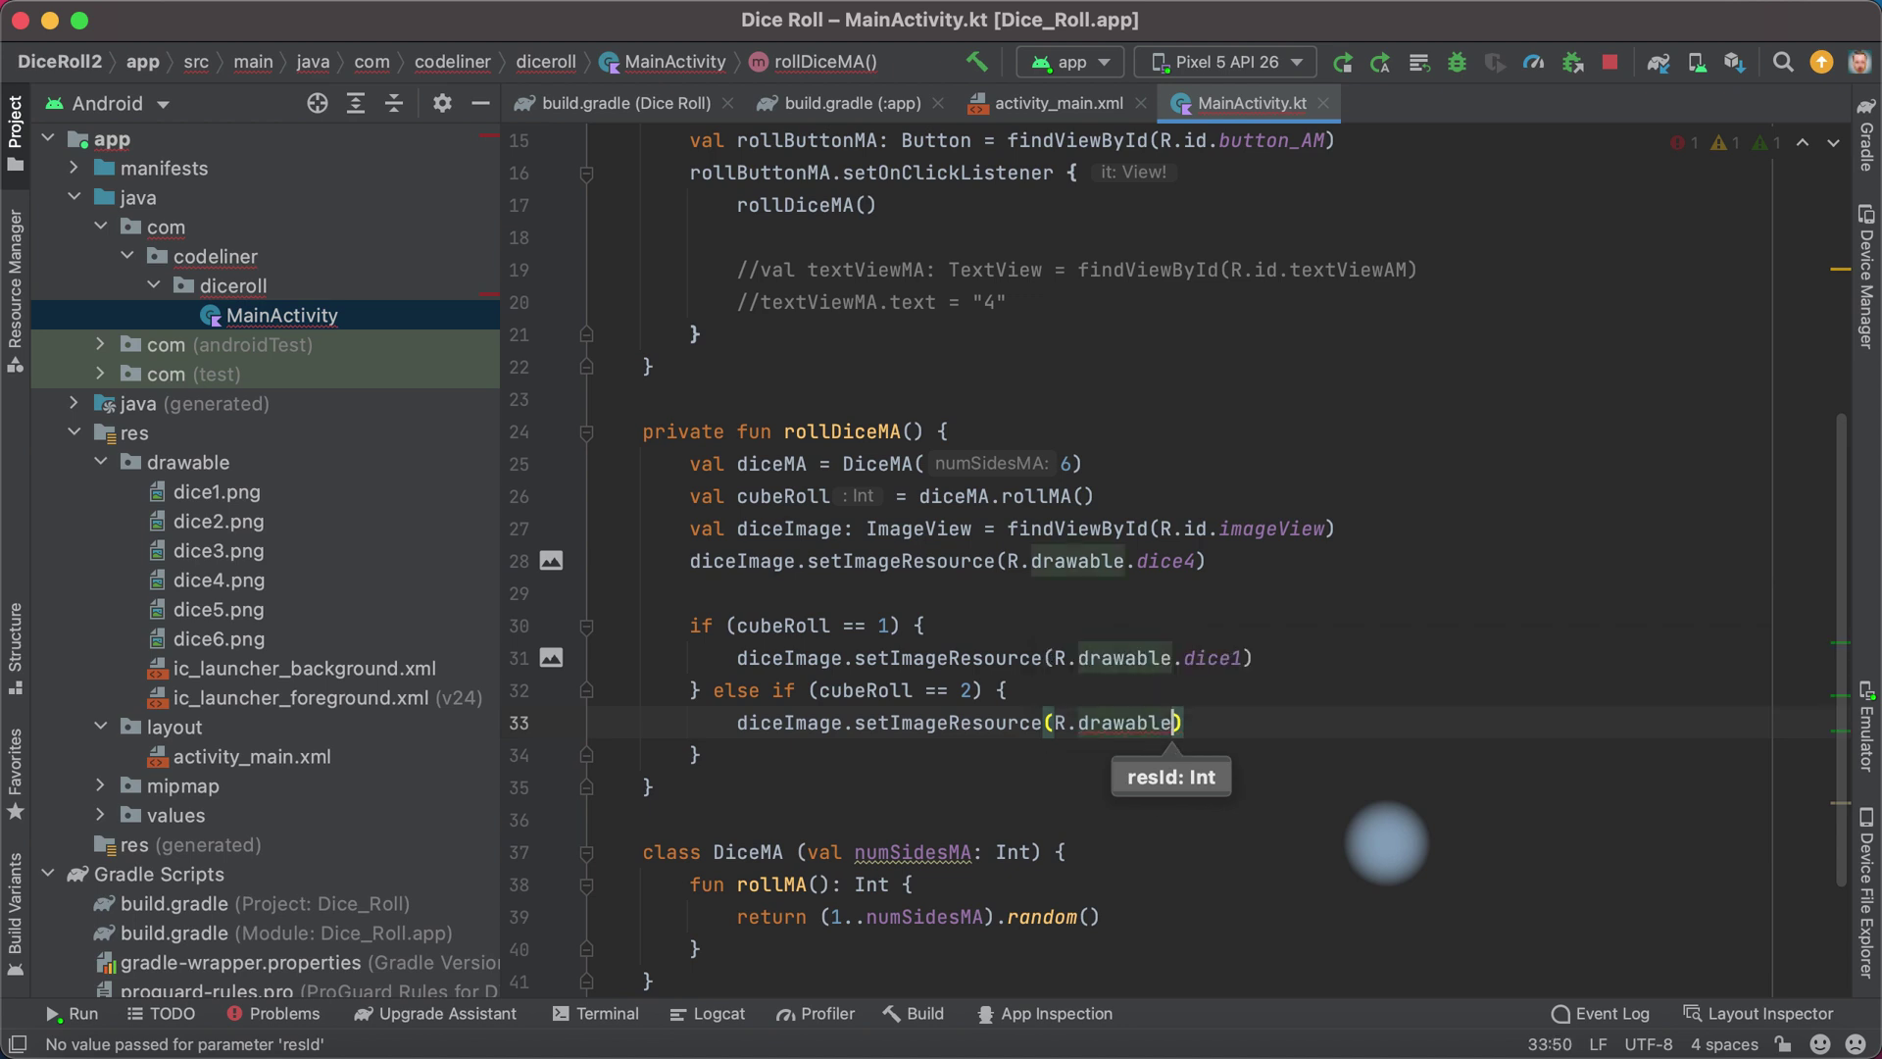
pyautogui.write('.di')
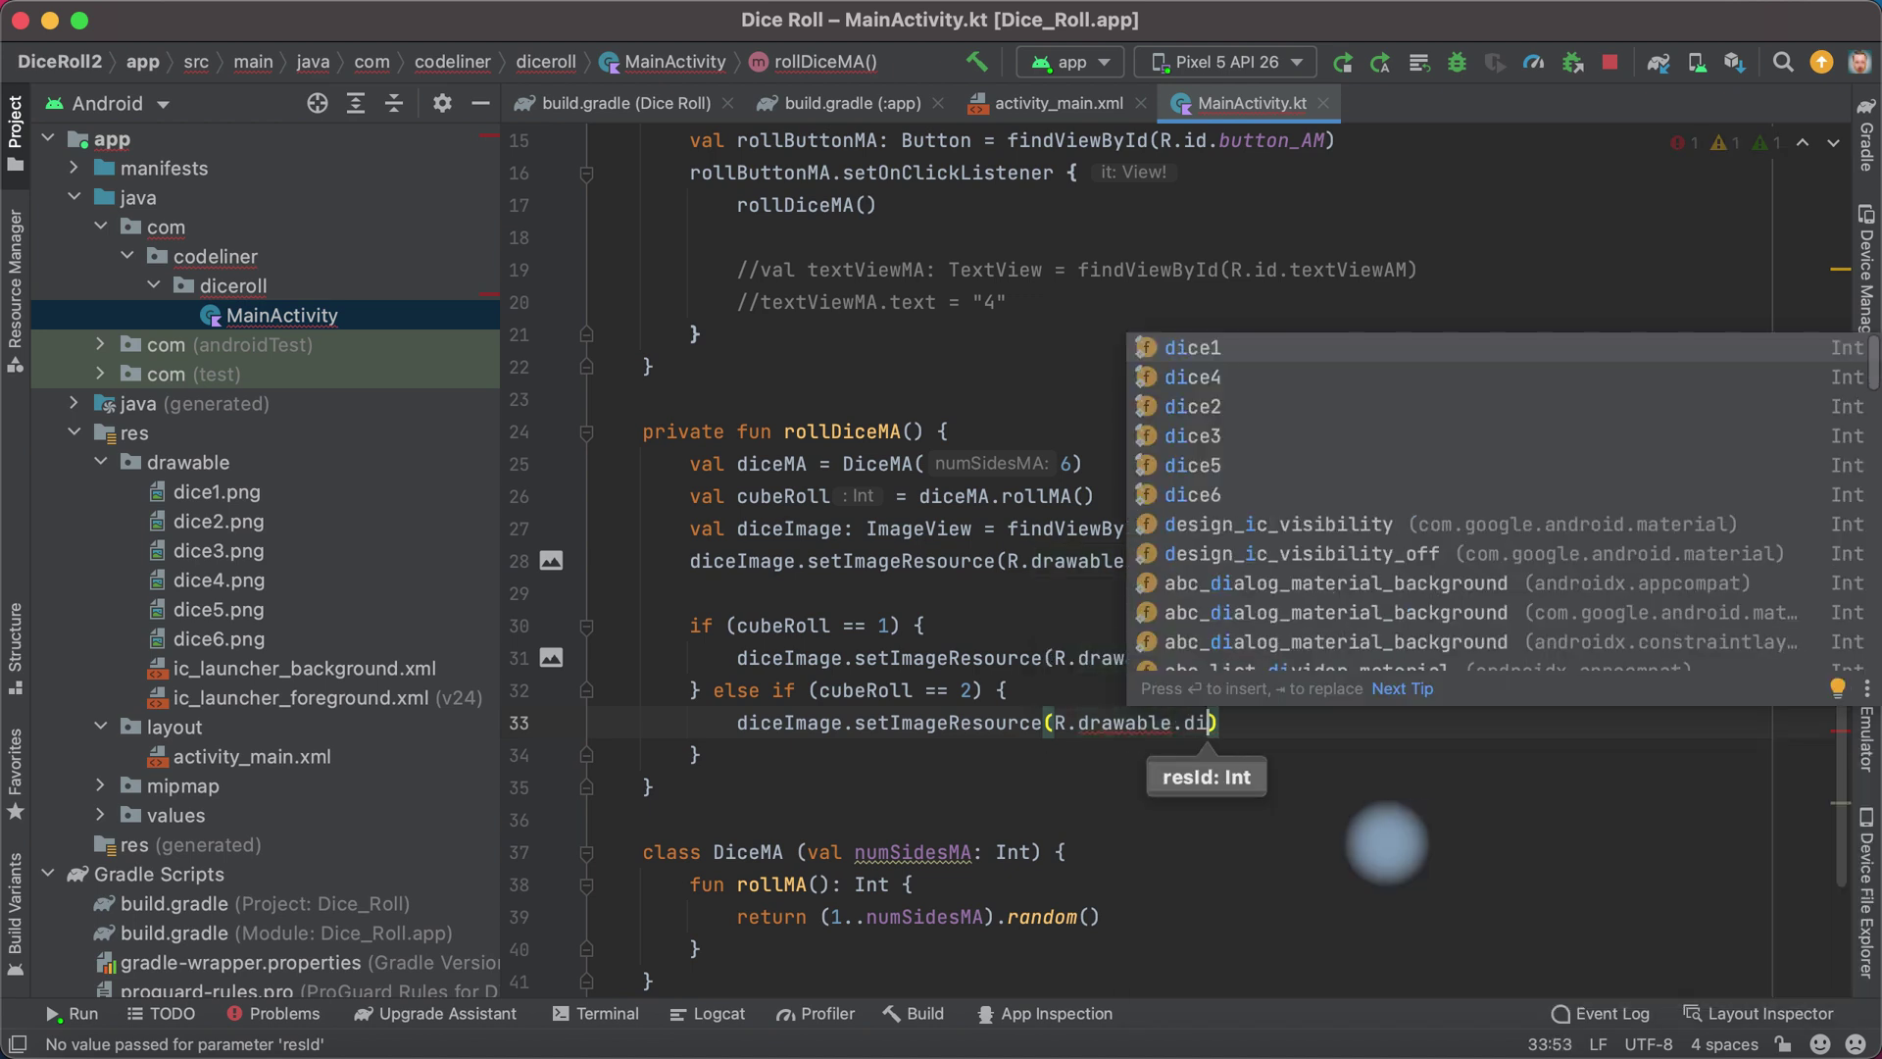
pyautogui.write('ce2')
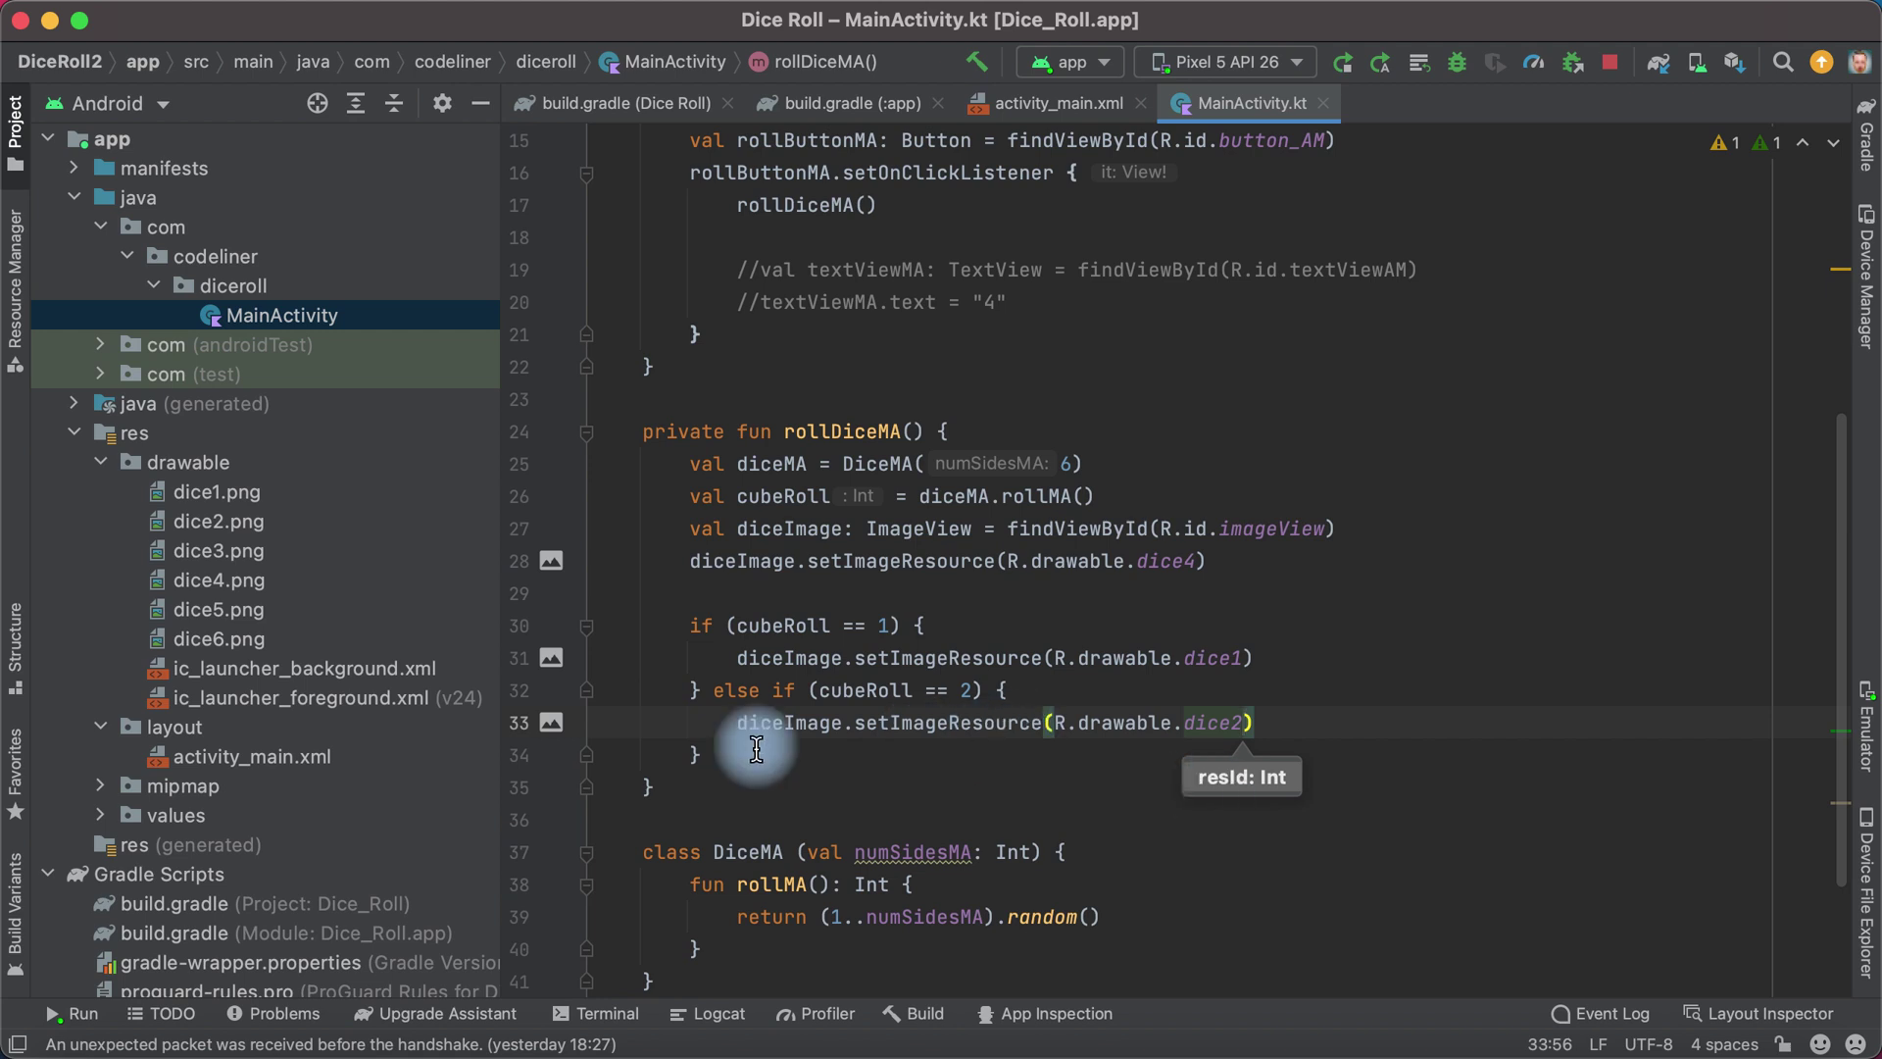
# Step: Change the if to when (cubeRoll) with a 1 -> dice1 branch
pyautogui.moveTo(706, 755); pyautogui.dragTo(689, 625)
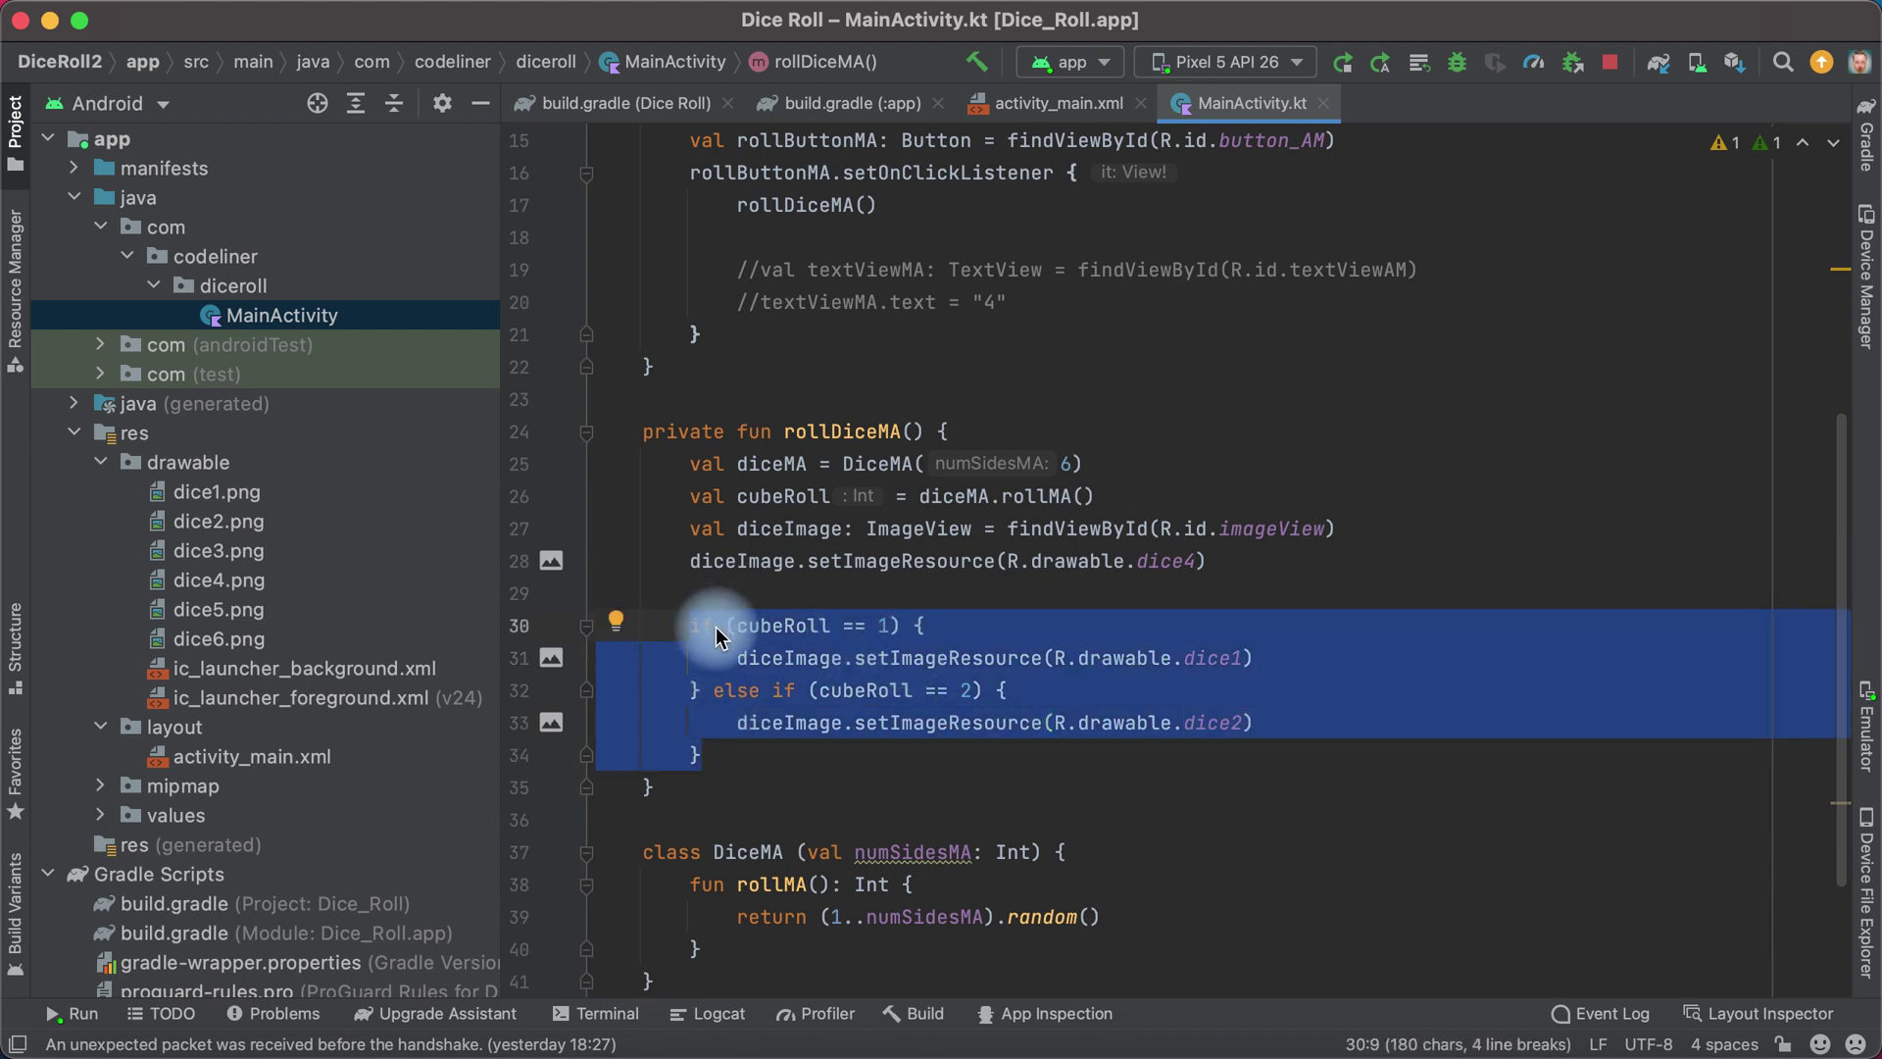
pyautogui.write('w')
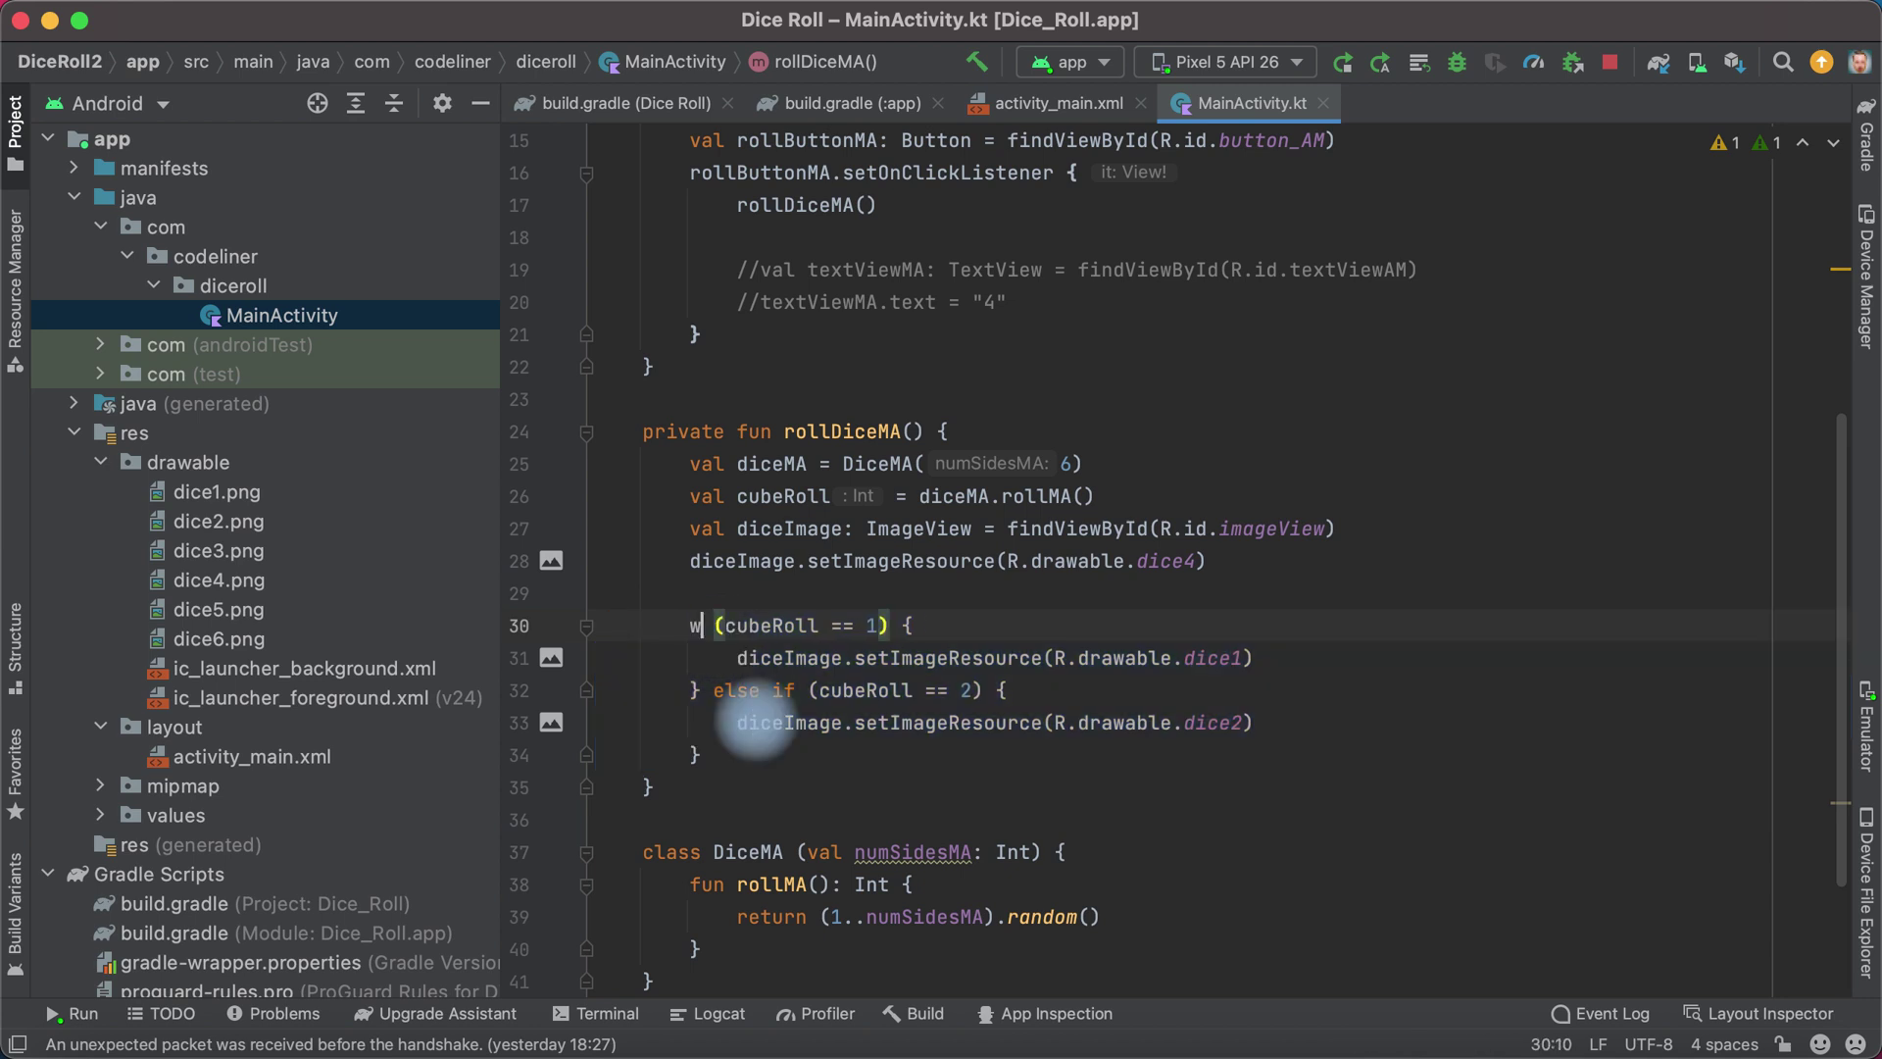
pyautogui.write('hen')
pyautogui.press('Escape')
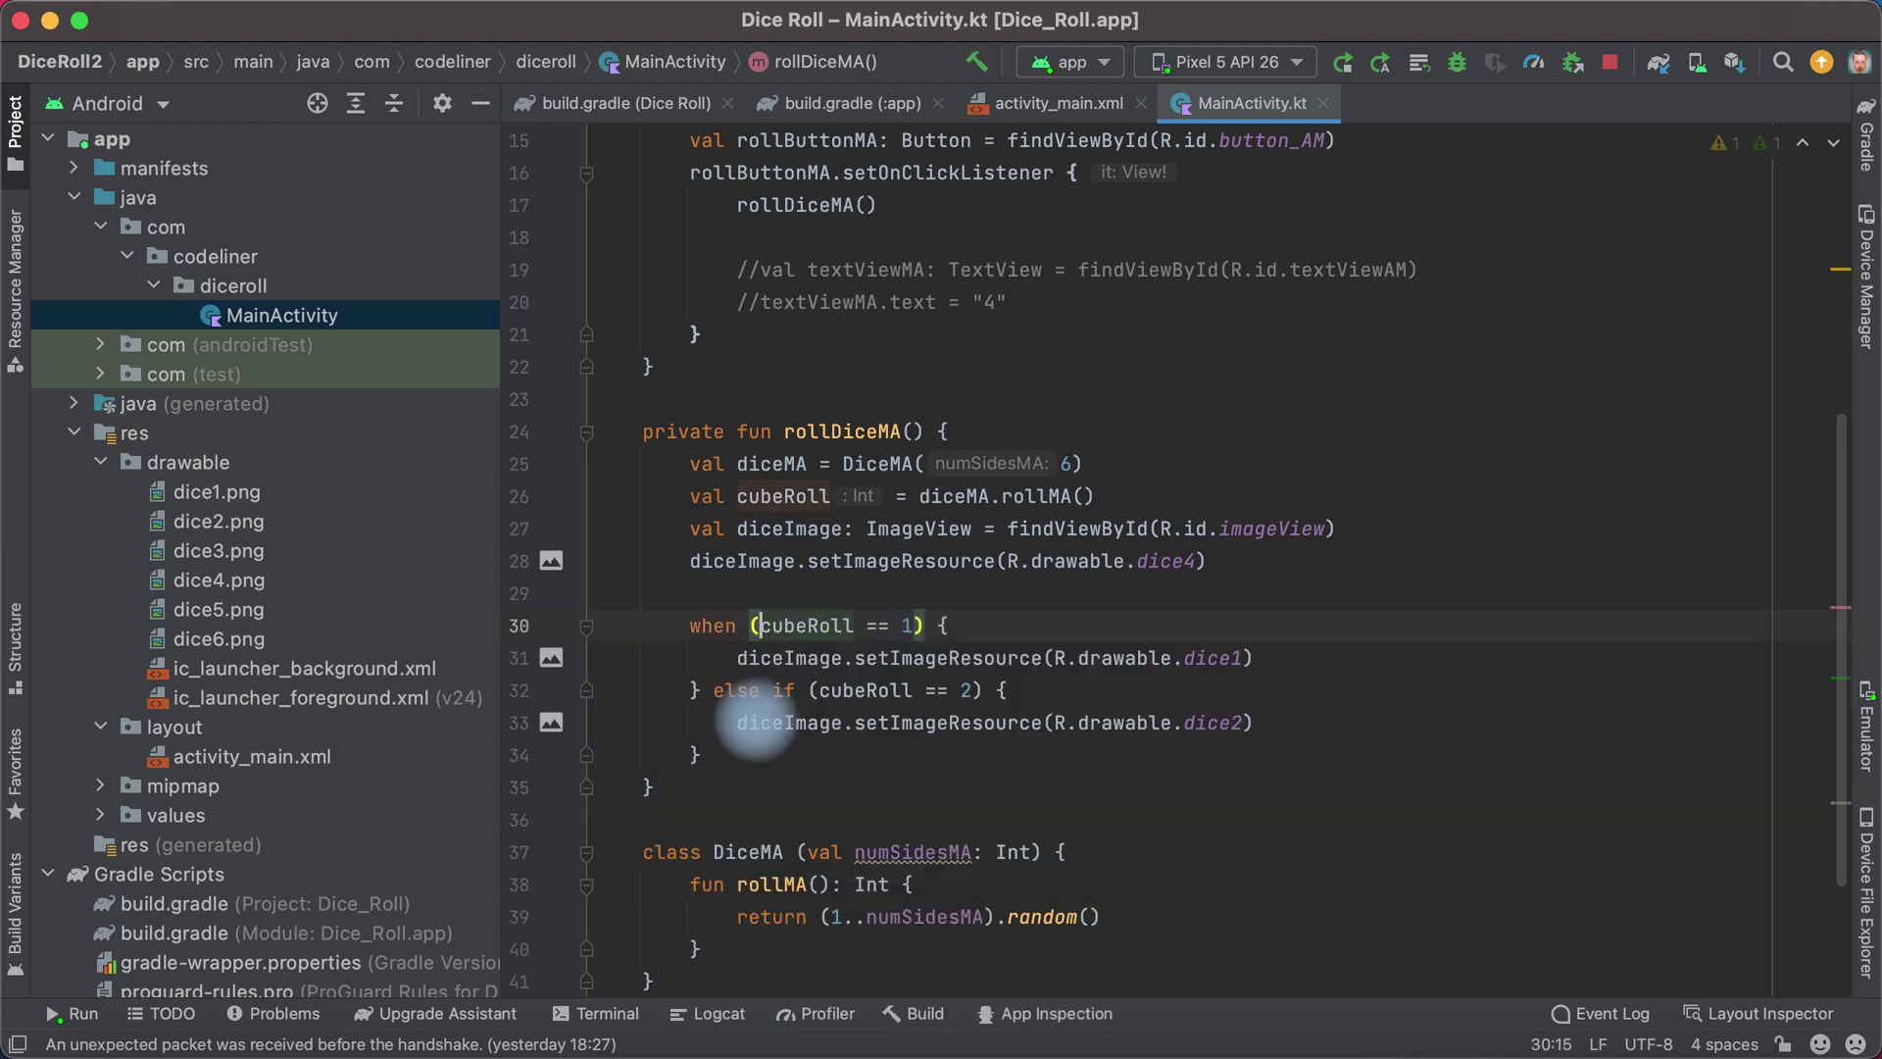
pyautogui.press('Right')
pyautogui.press('Right')
pyautogui.press('Right')
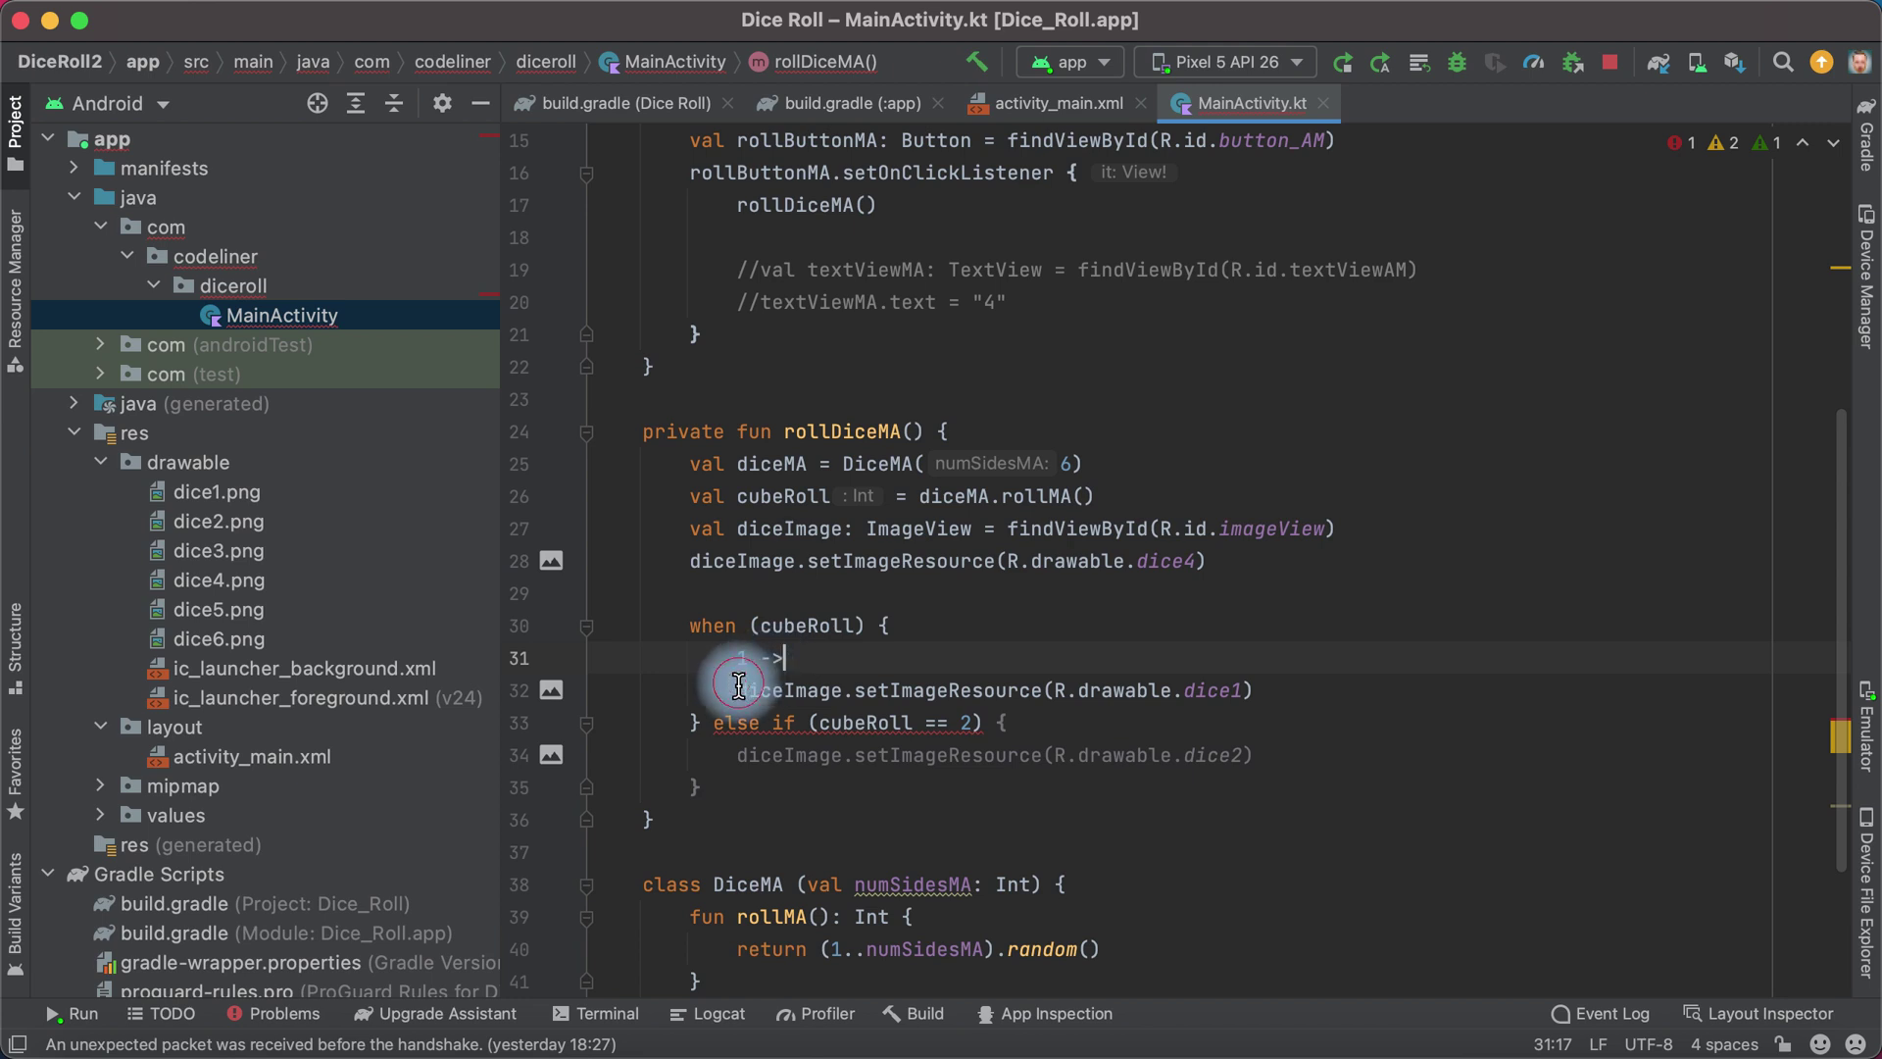
pyautogui.press('Delete')
pyautogui.moveTo(1103, 689); pyautogui.dragTo(794, 690)
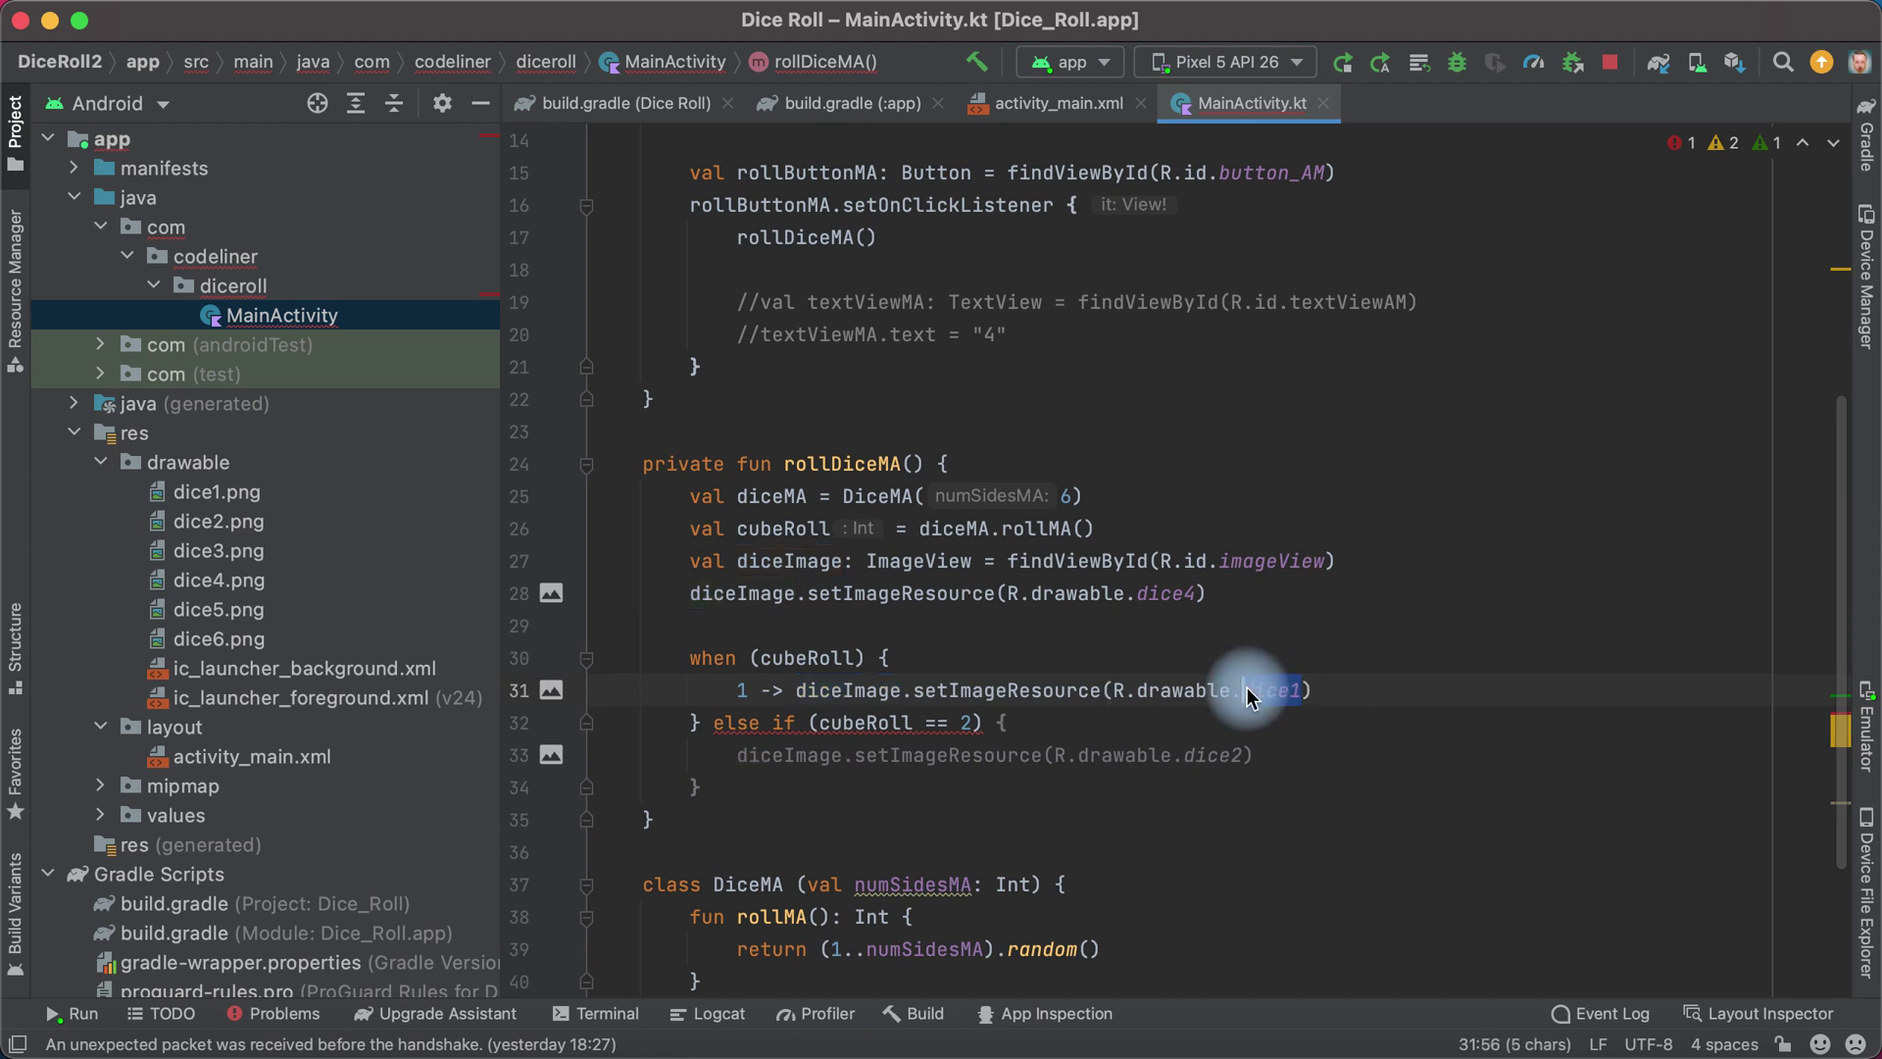
# Step: Replace the old else-if with a 2 -> diceImage.setImageResource(R.drawable.dice2) branch
pyautogui.moveTo(709, 788); pyautogui.dragTo(683, 719)
pyautogui.press('BackSpace')
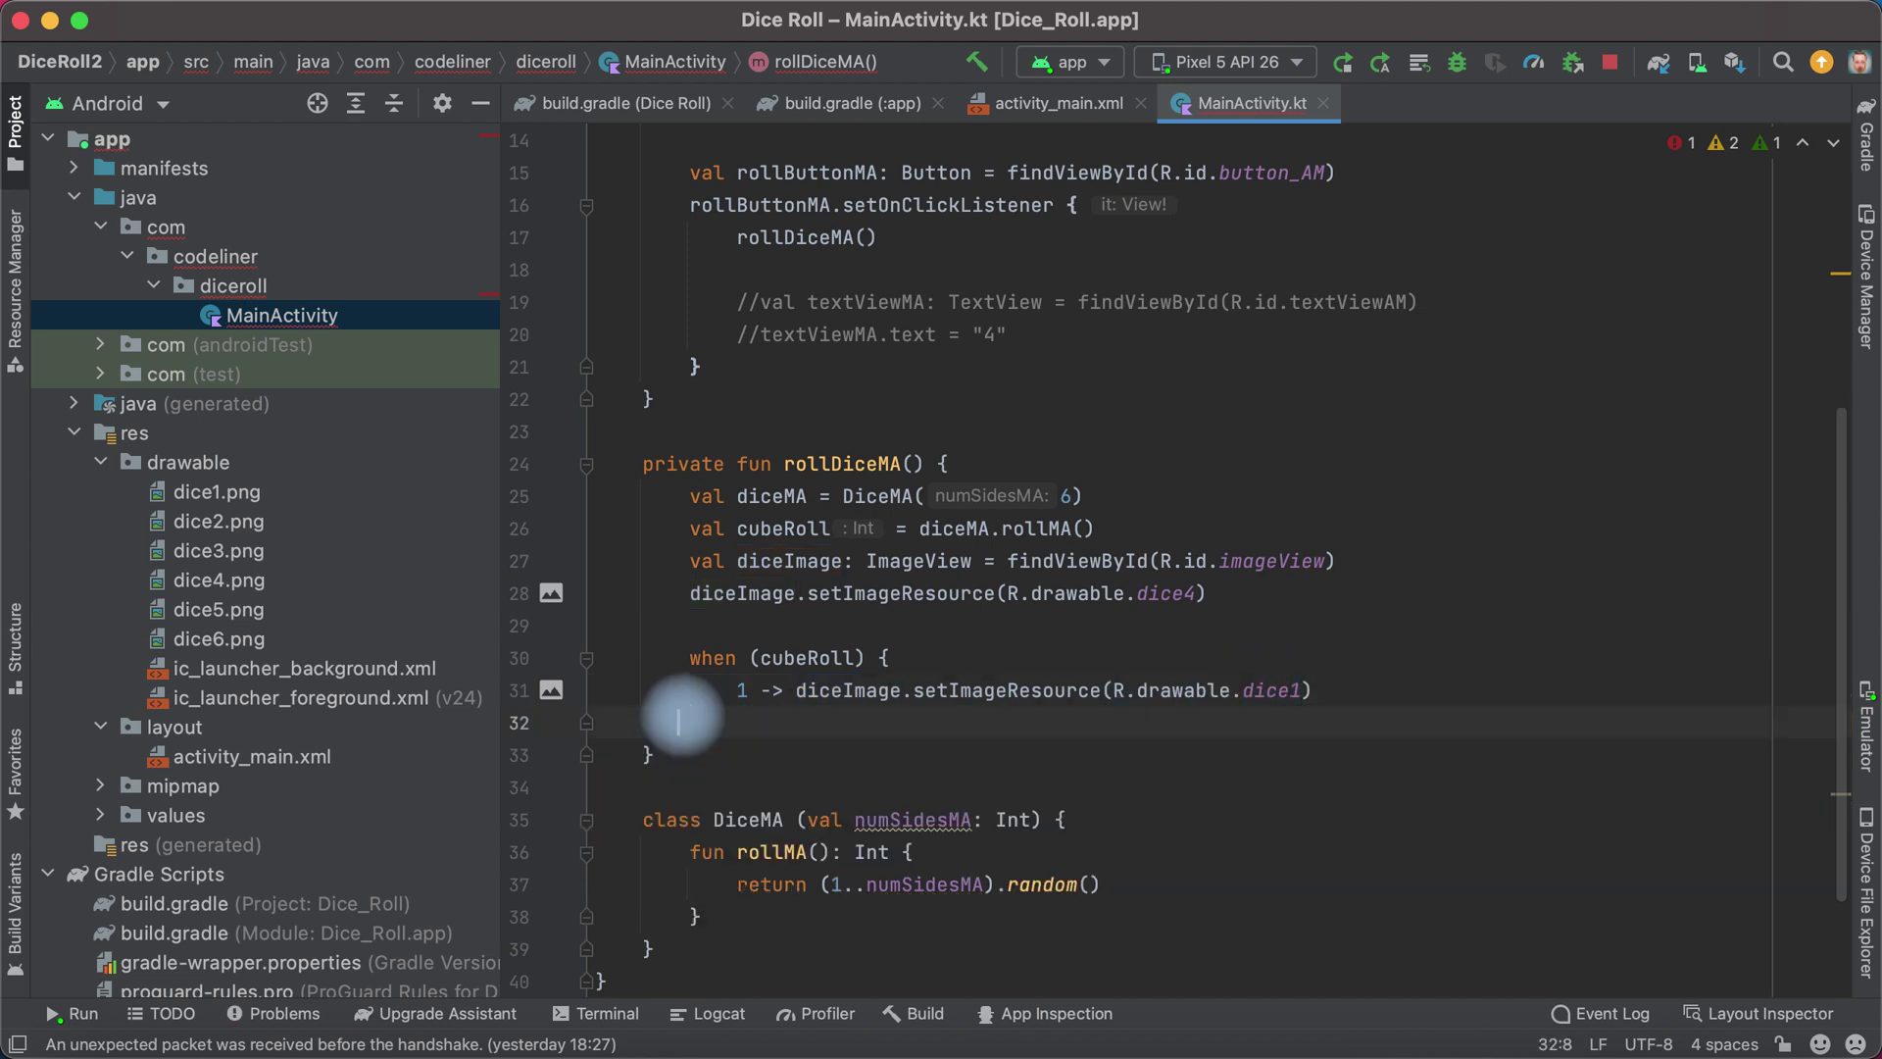
pyautogui.write('2 ->')
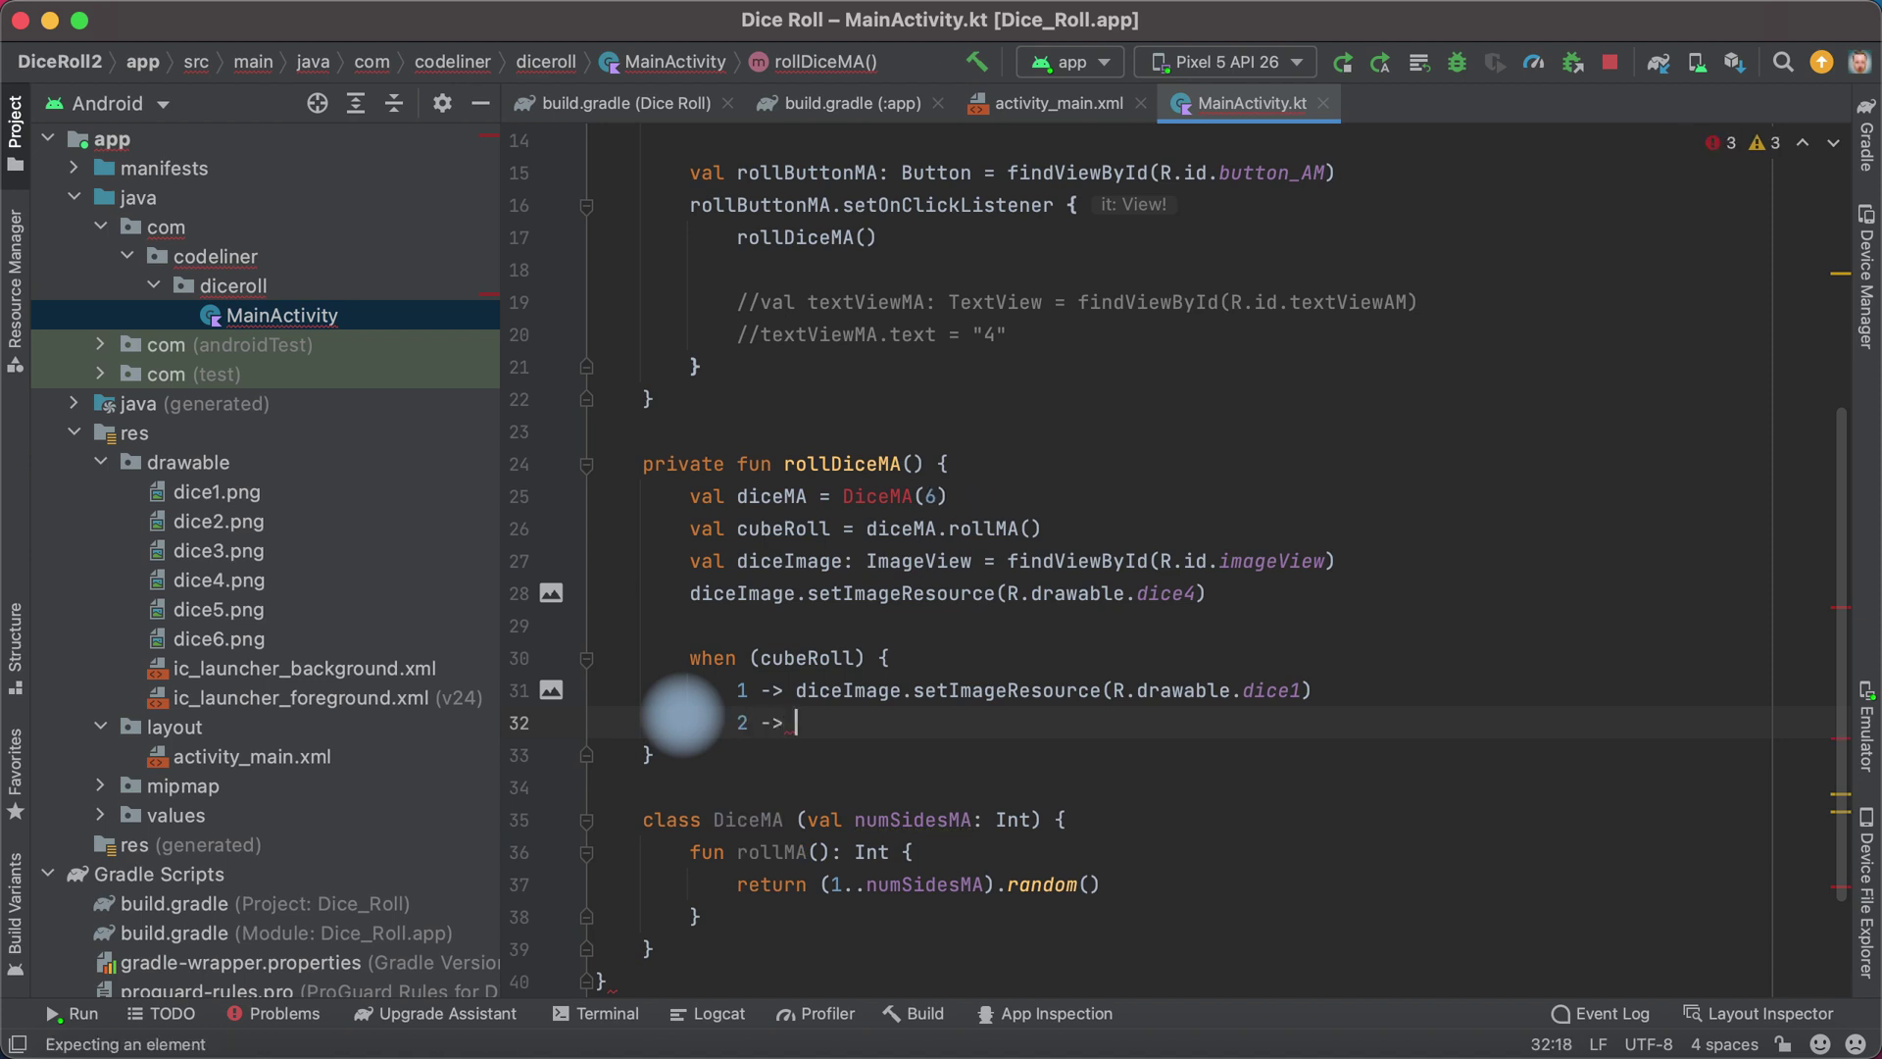
pyautogui.write(' di')
pyautogui.press('Tab')
pyautogui.write('.s')
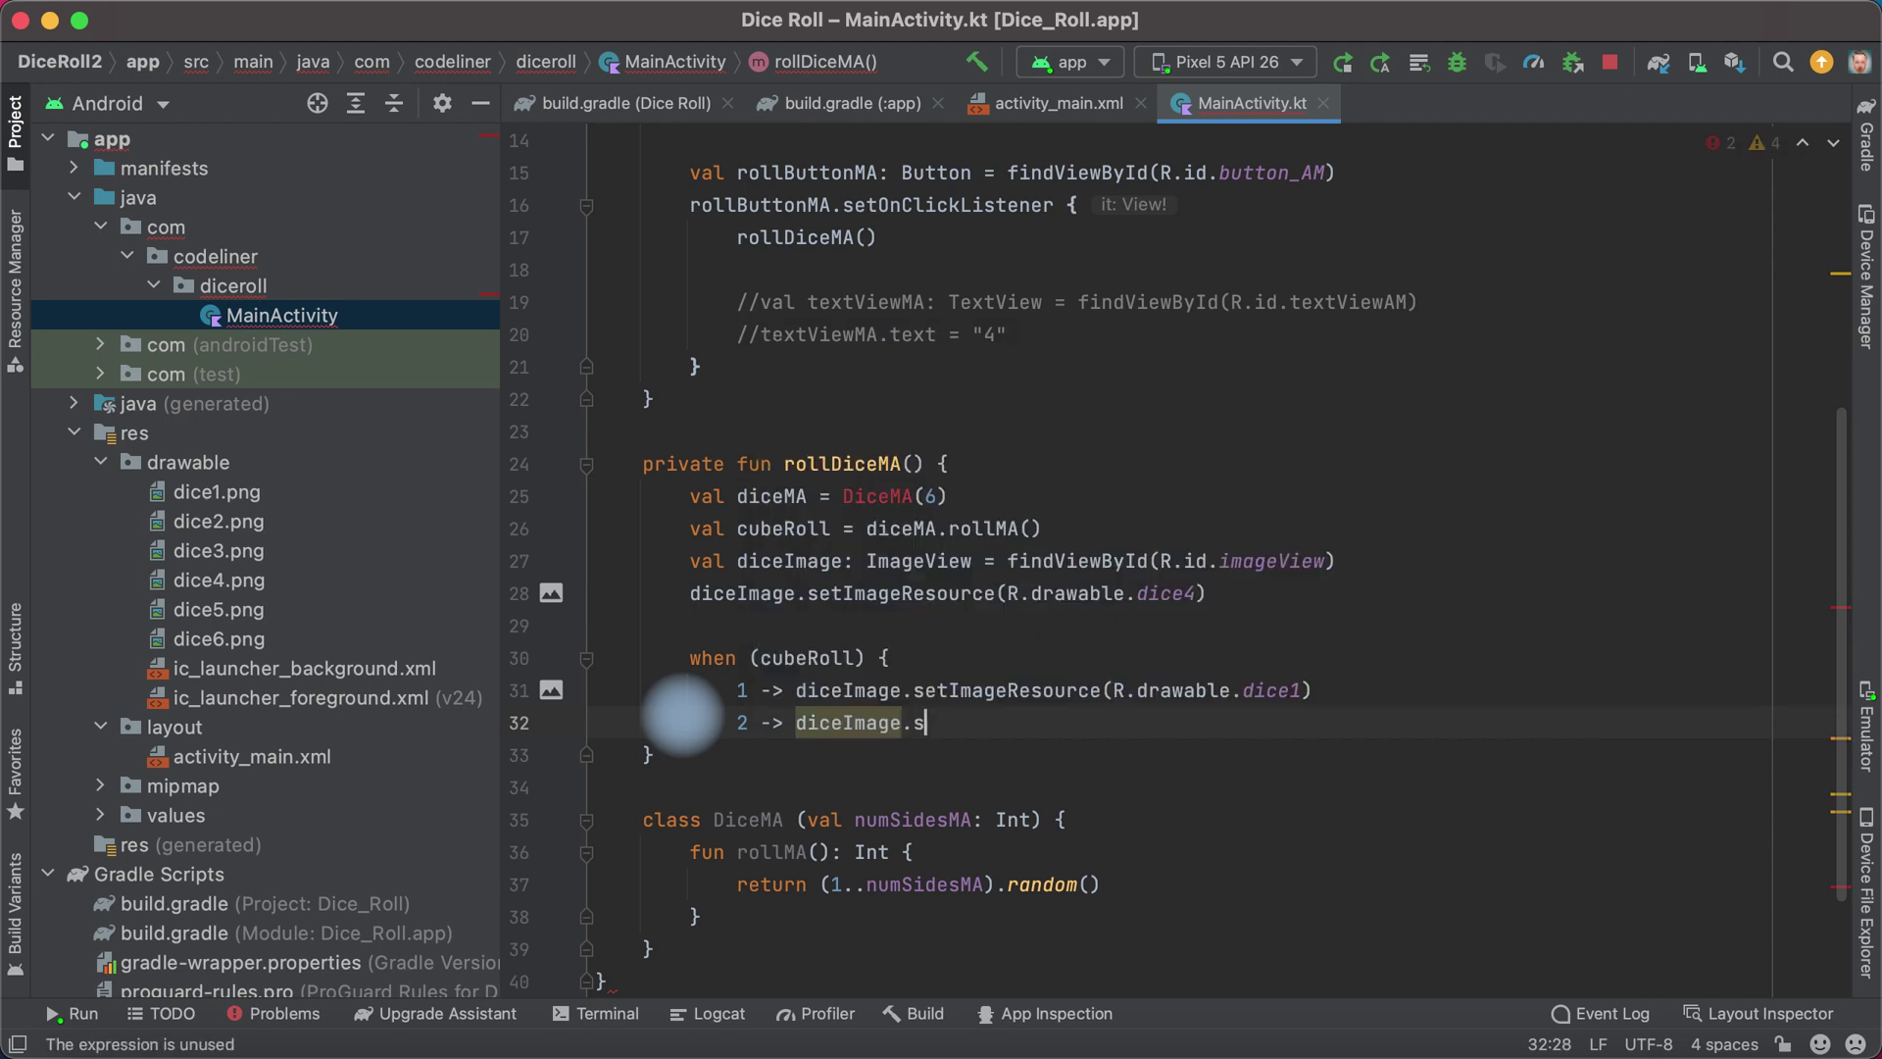
pyautogui.write('et')
pyautogui.press('Tab')
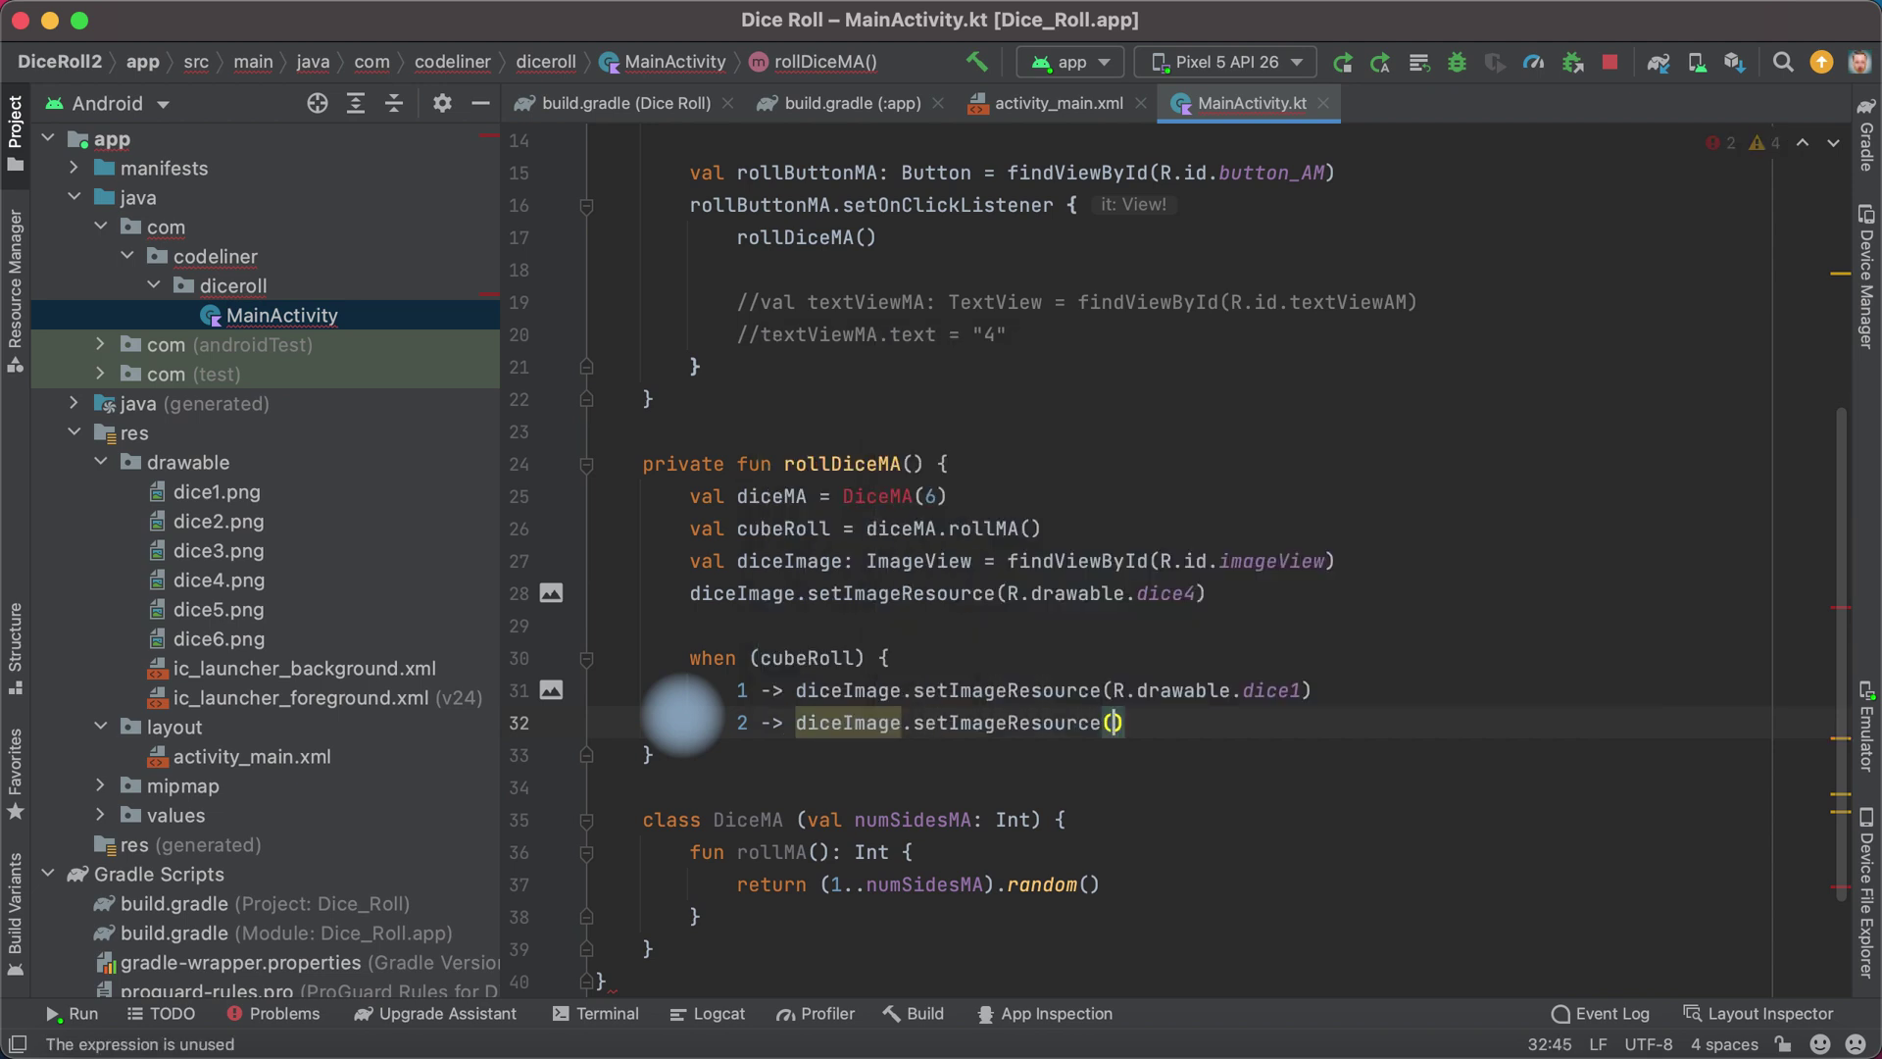
pyautogui.write('R.')
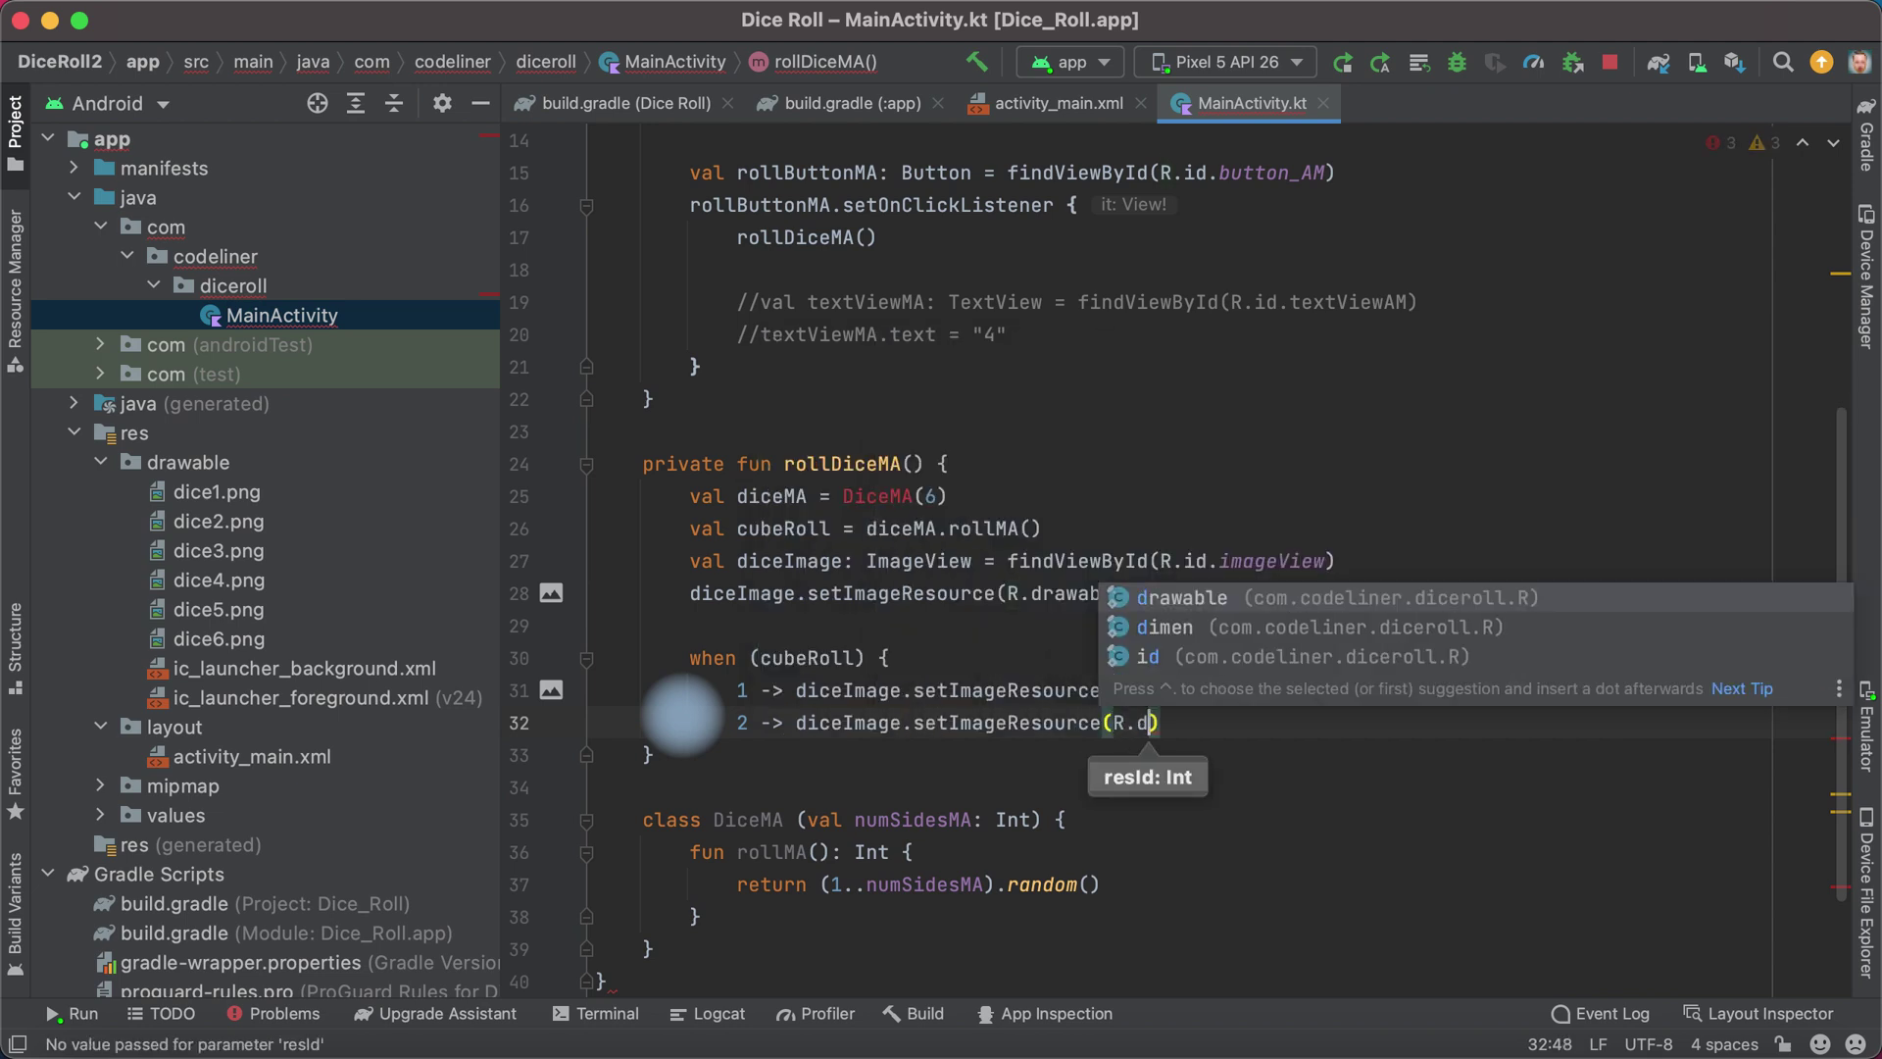
pyautogui.write('dr')
pyautogui.press('Tab')
pyautogui.write('.dice2')
# Step: Duplicate the 2 branch line of the when block
pyautogui.tripleClick(1343, 711)
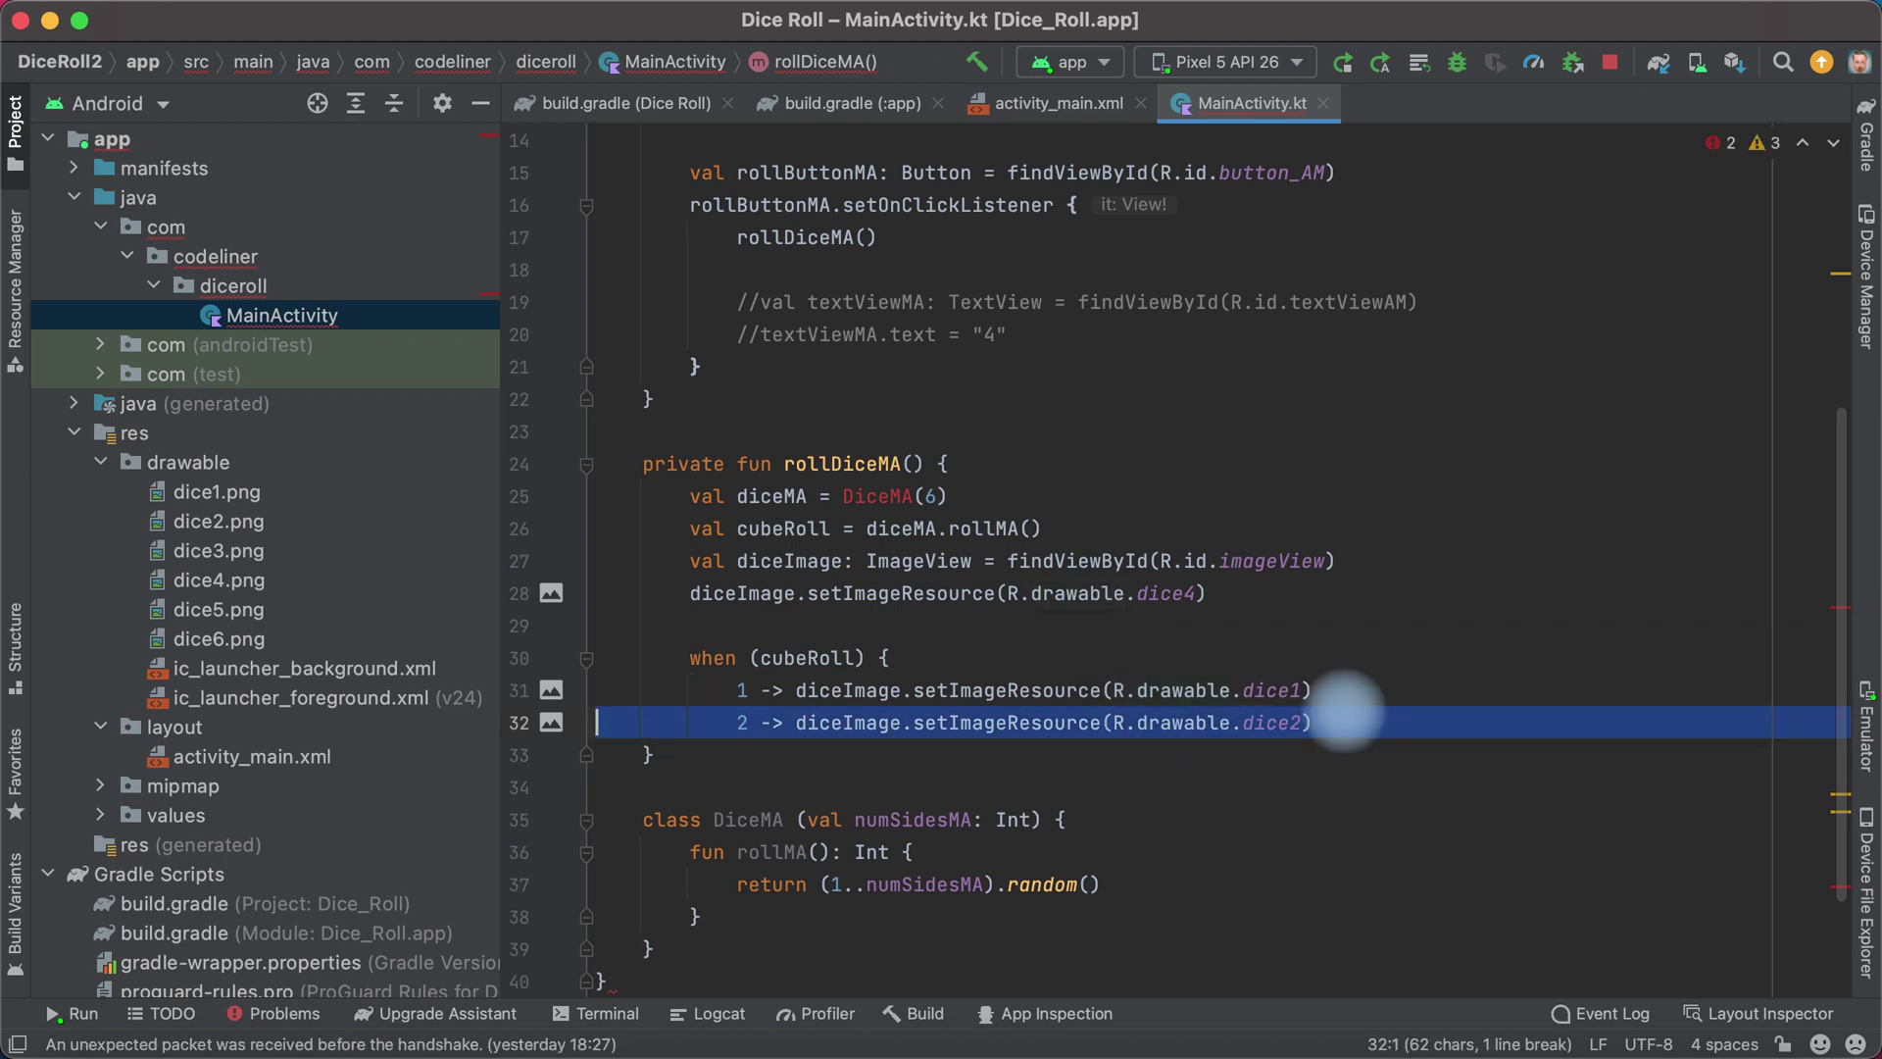
pyautogui.press('super+c')
pyautogui.press('super+v')
pyautogui.press('super+v')
pyautogui.press('super+v')
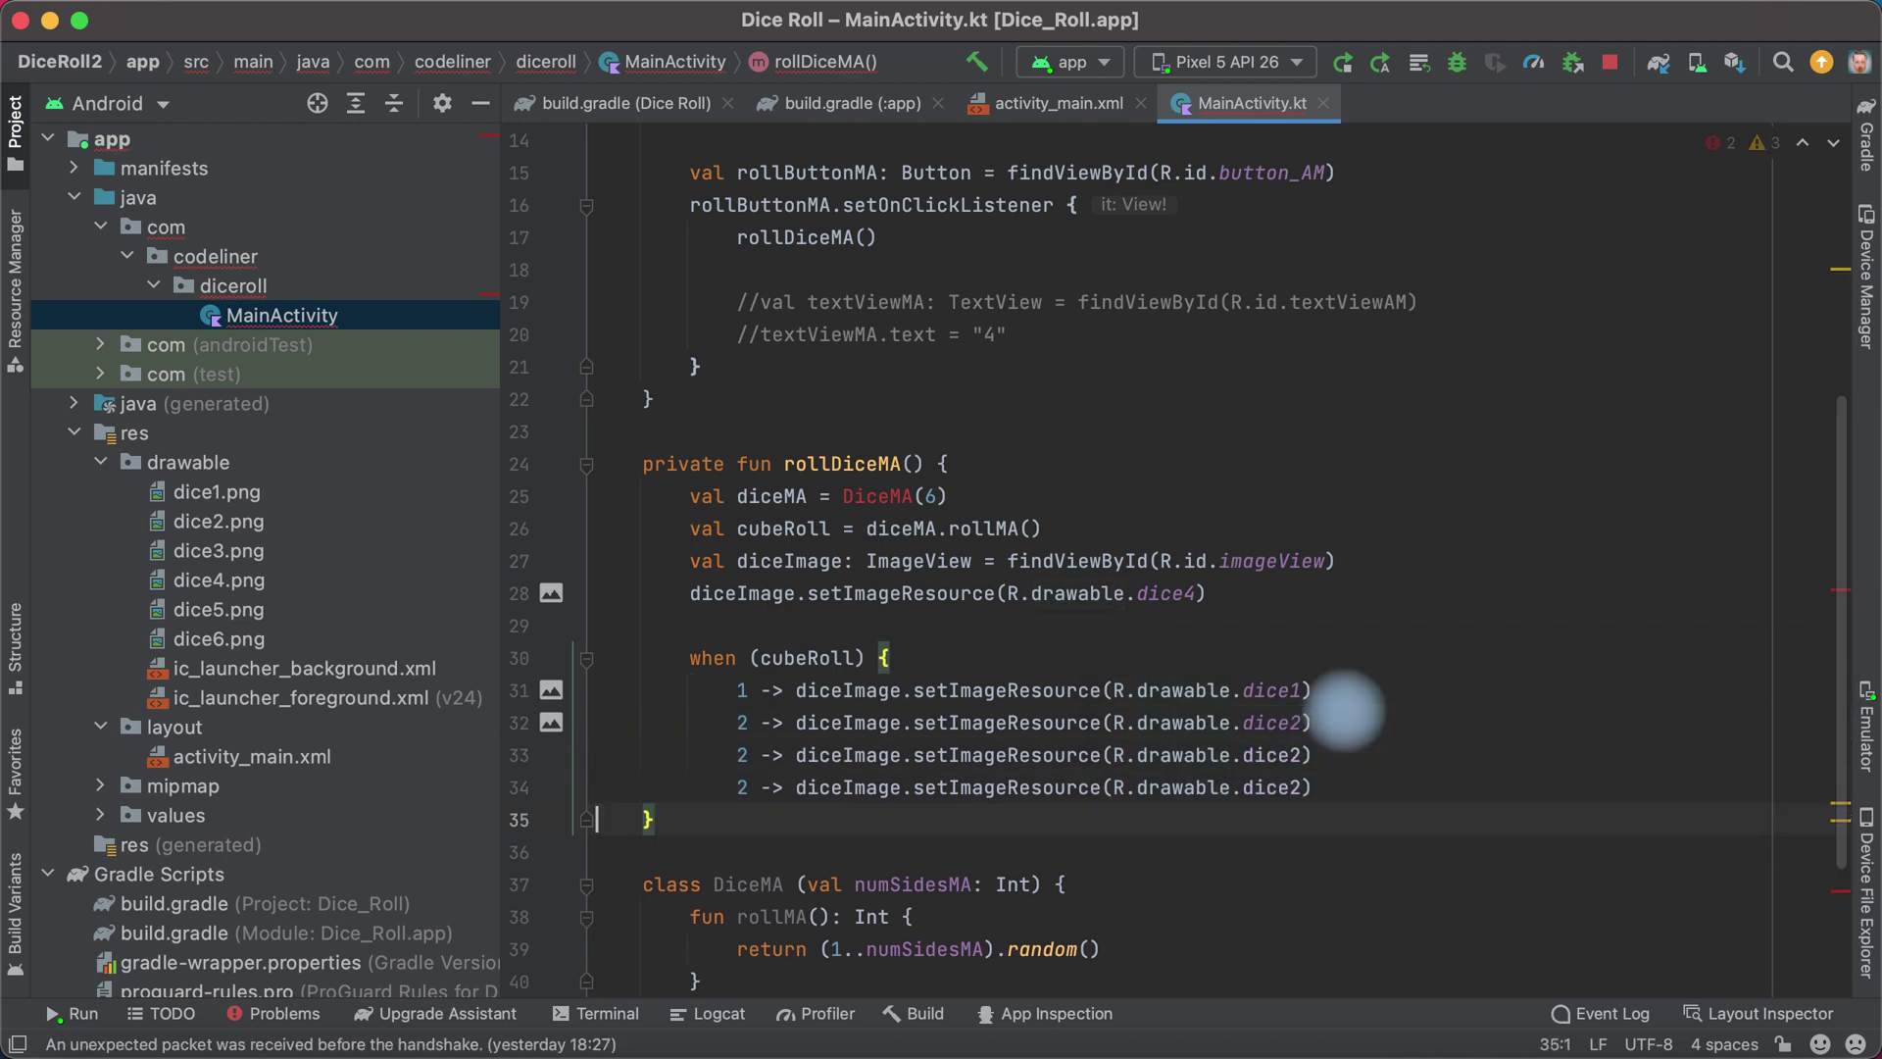
pyautogui.press('super+v')
pyautogui.press('super+v')
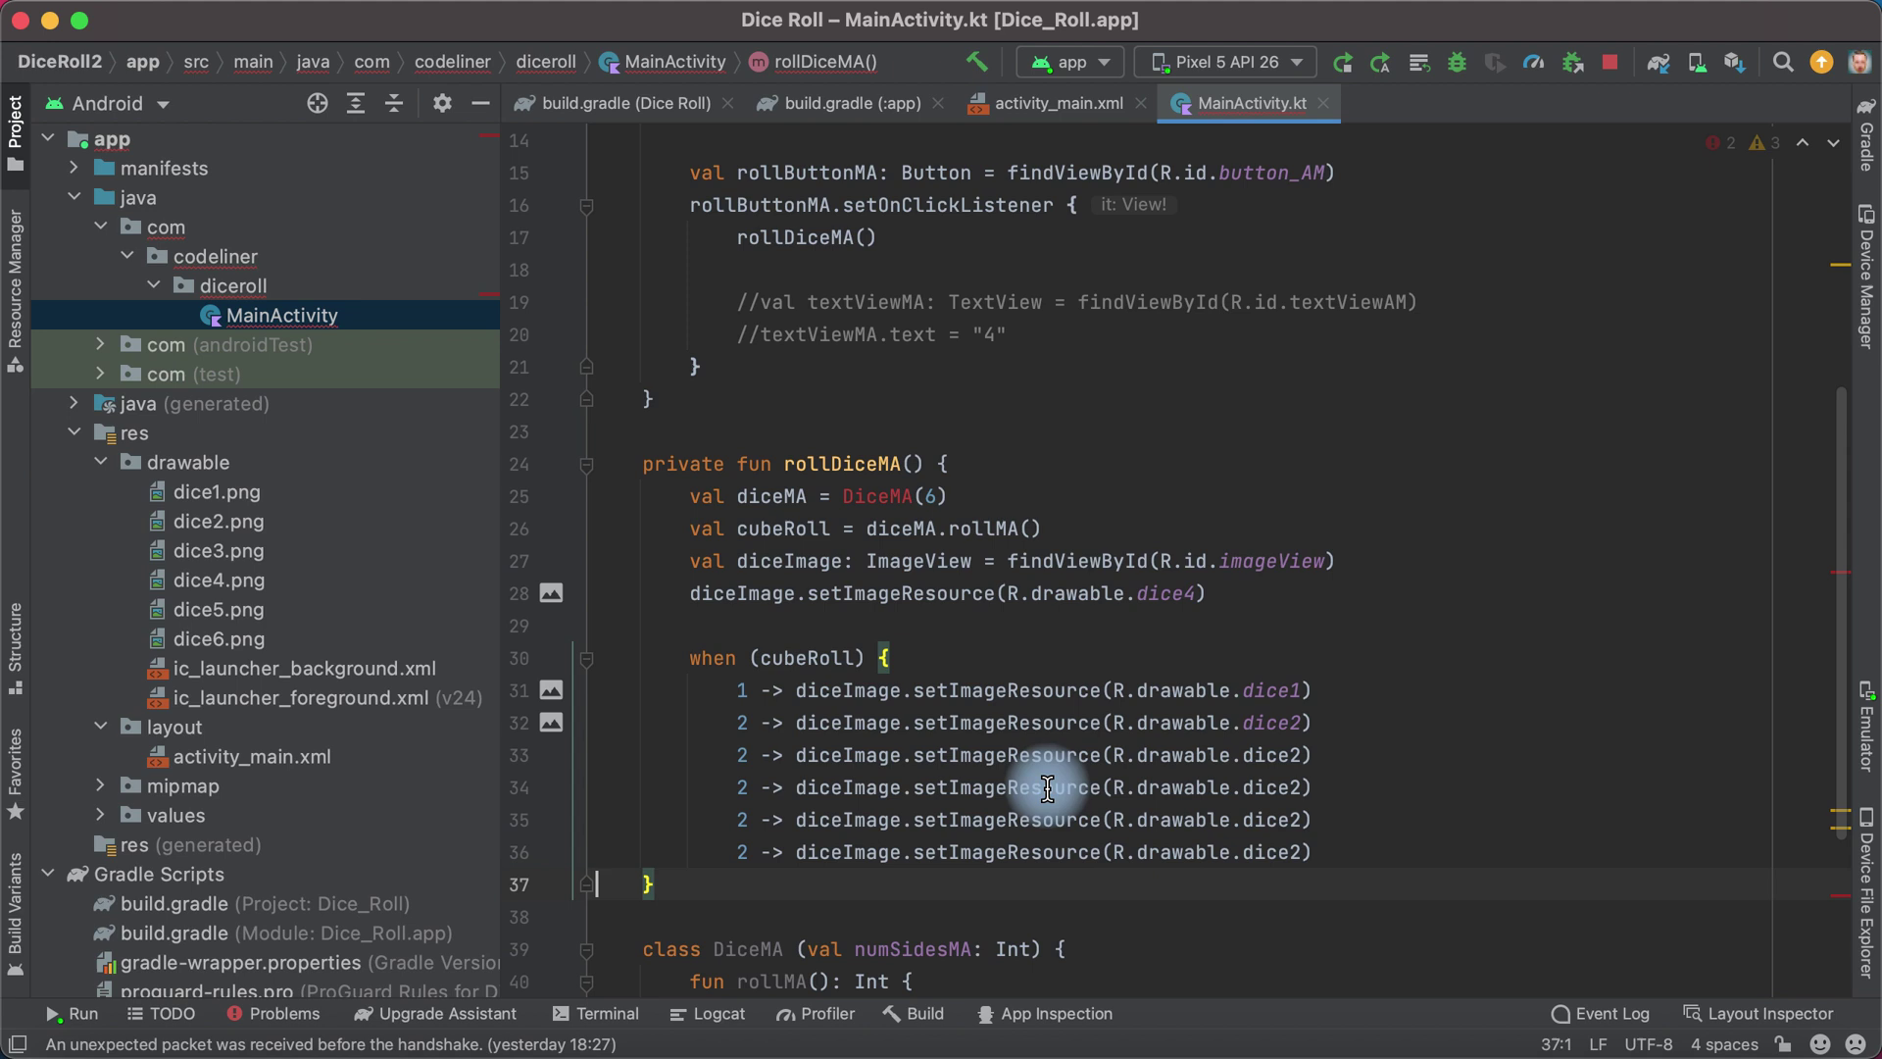
# Step: Relabel the duplicated branches on lines 33–36 as 3 through 6
pyautogui.click(759, 755)
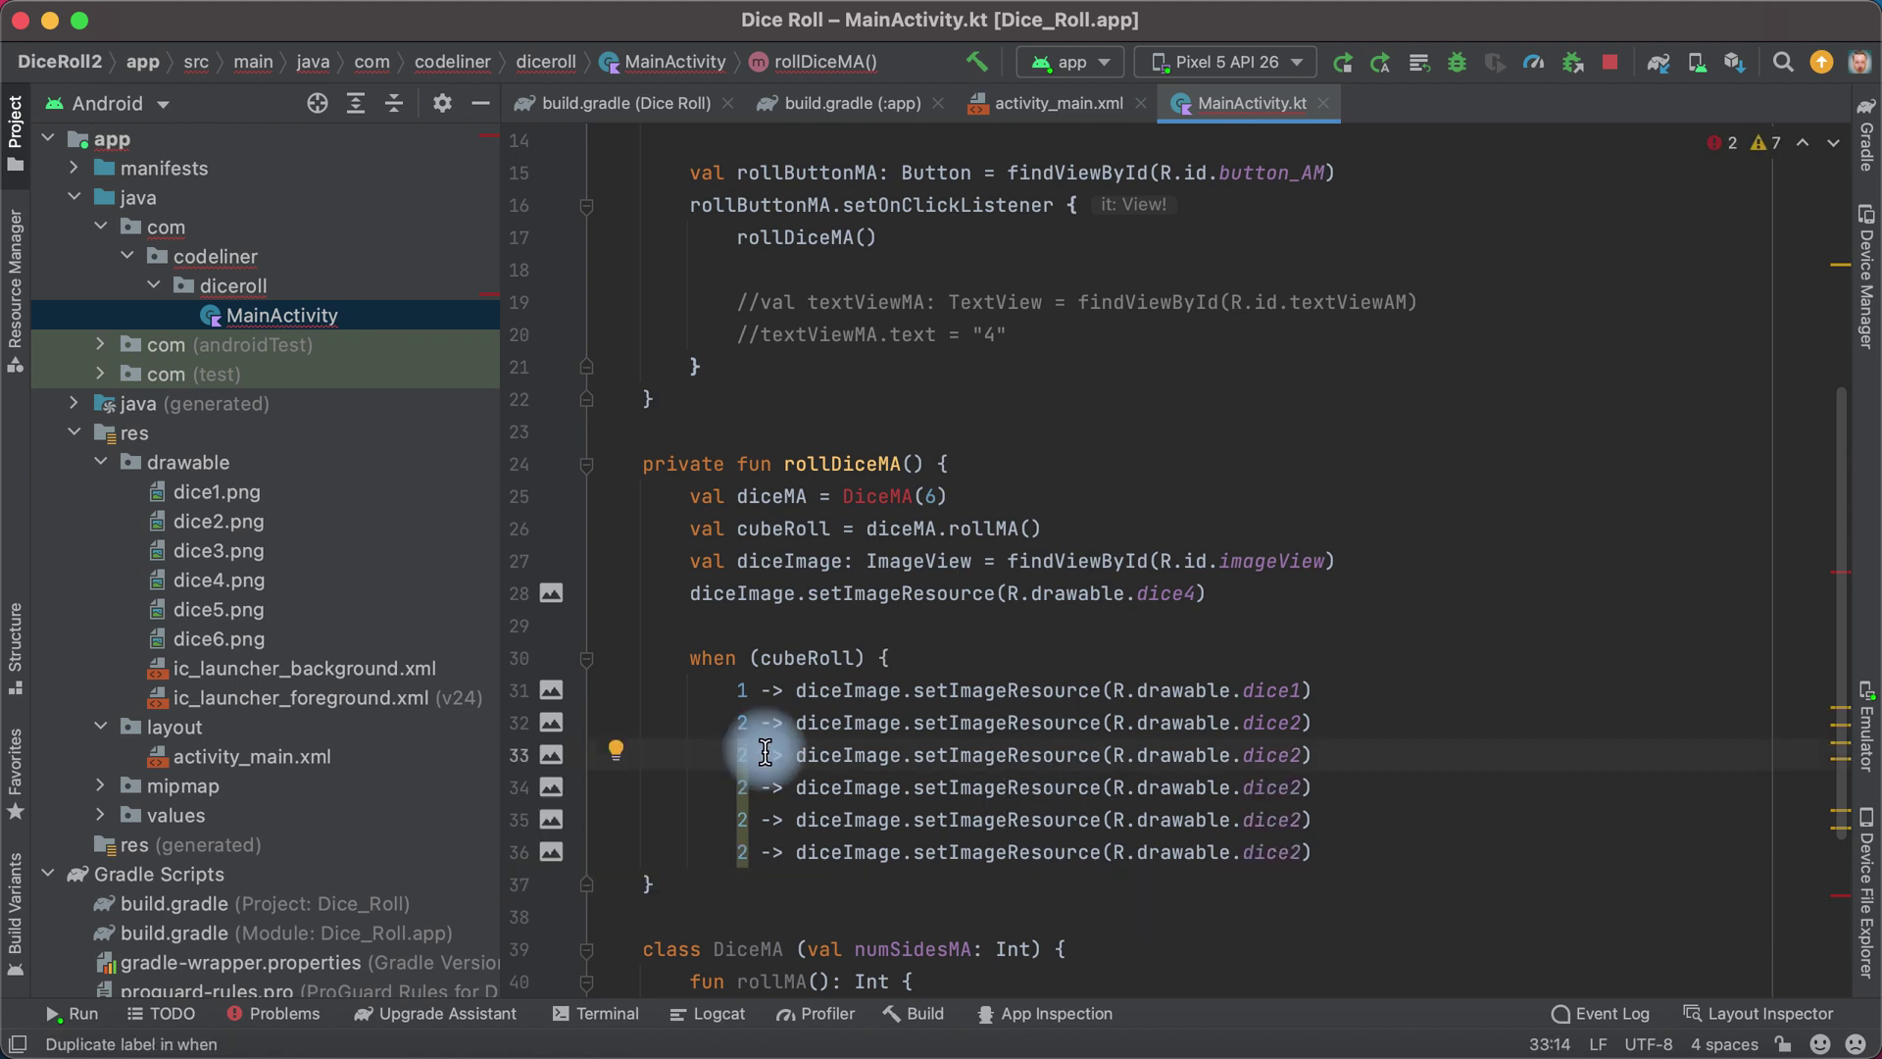
pyautogui.hotkey('shift', 'Right')
pyautogui.write('3')
pyautogui.press('Down')
pyautogui.hotkey('shift', 'Left')
pyautogui.write('4')
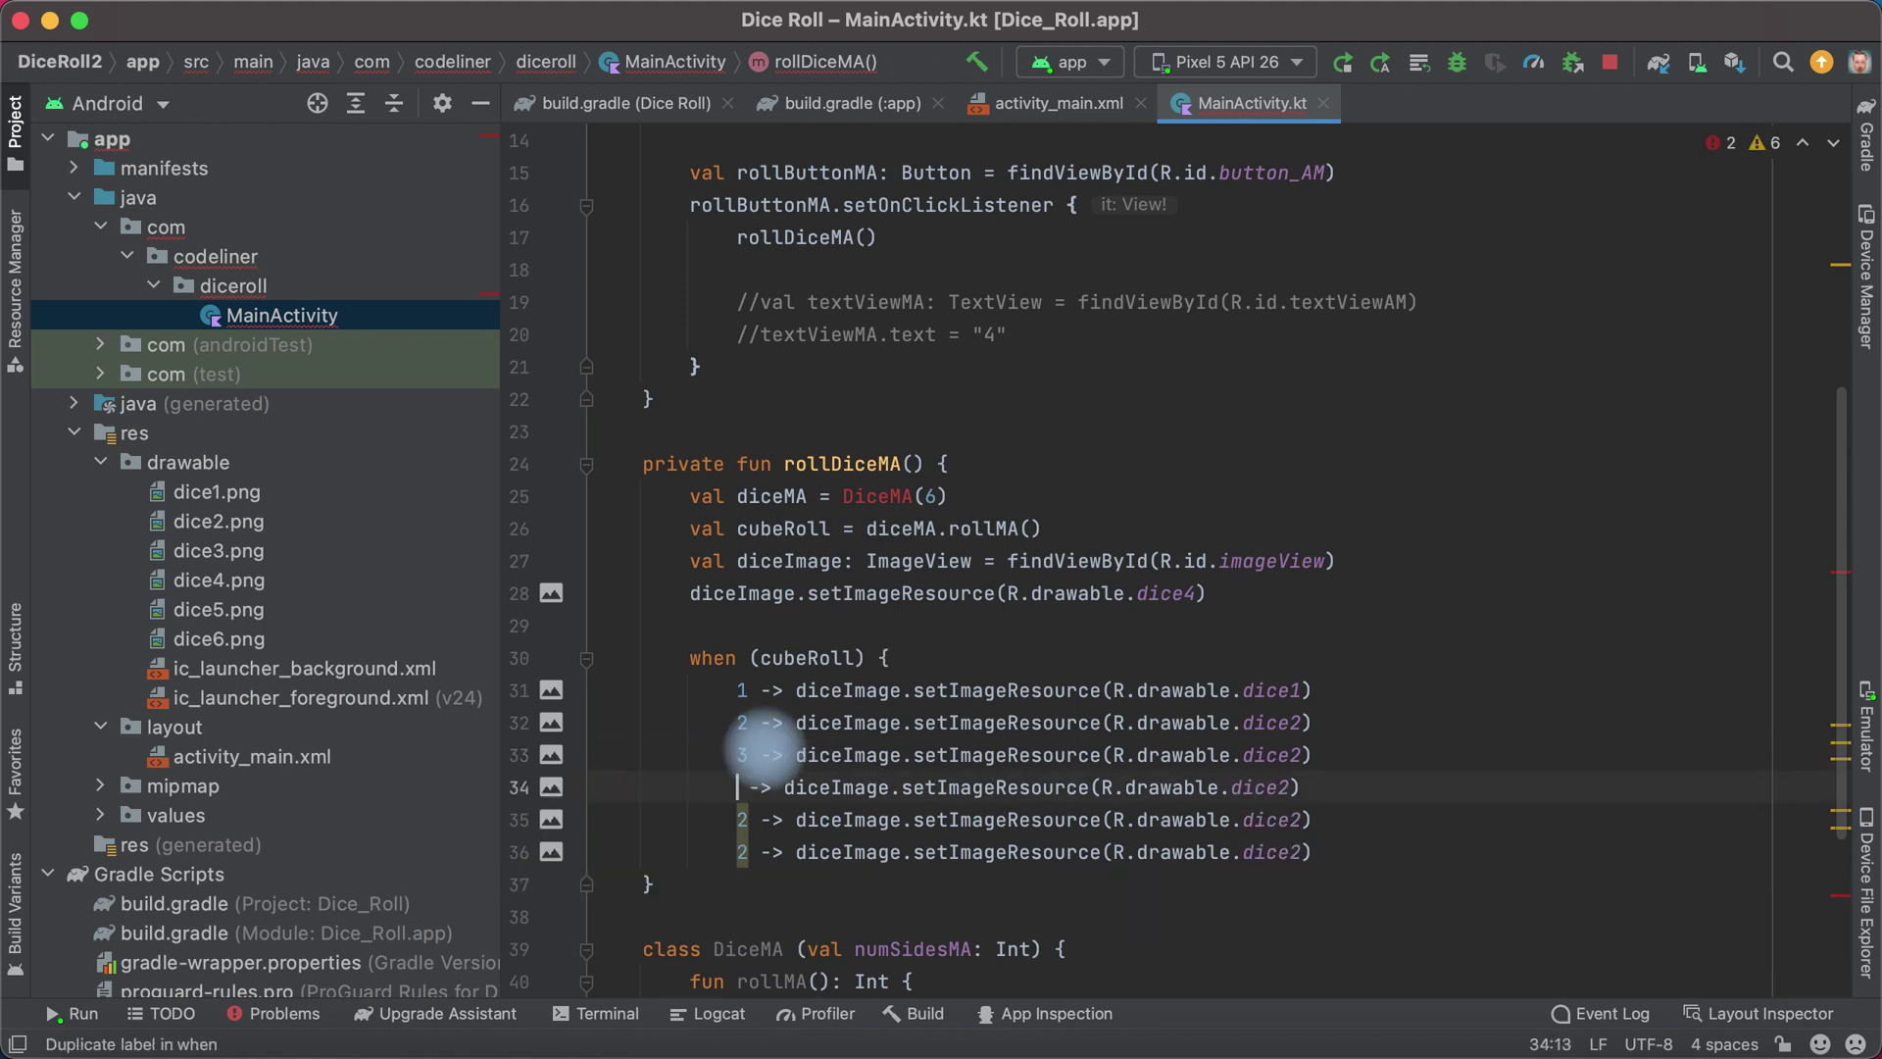
pyautogui.press('Down')
pyautogui.hotkey('shift', 'Left')
pyautogui.write('5')
pyautogui.press('Down')
pyautogui.hotkey('shift', 'Left')
pyautogui.write('6')
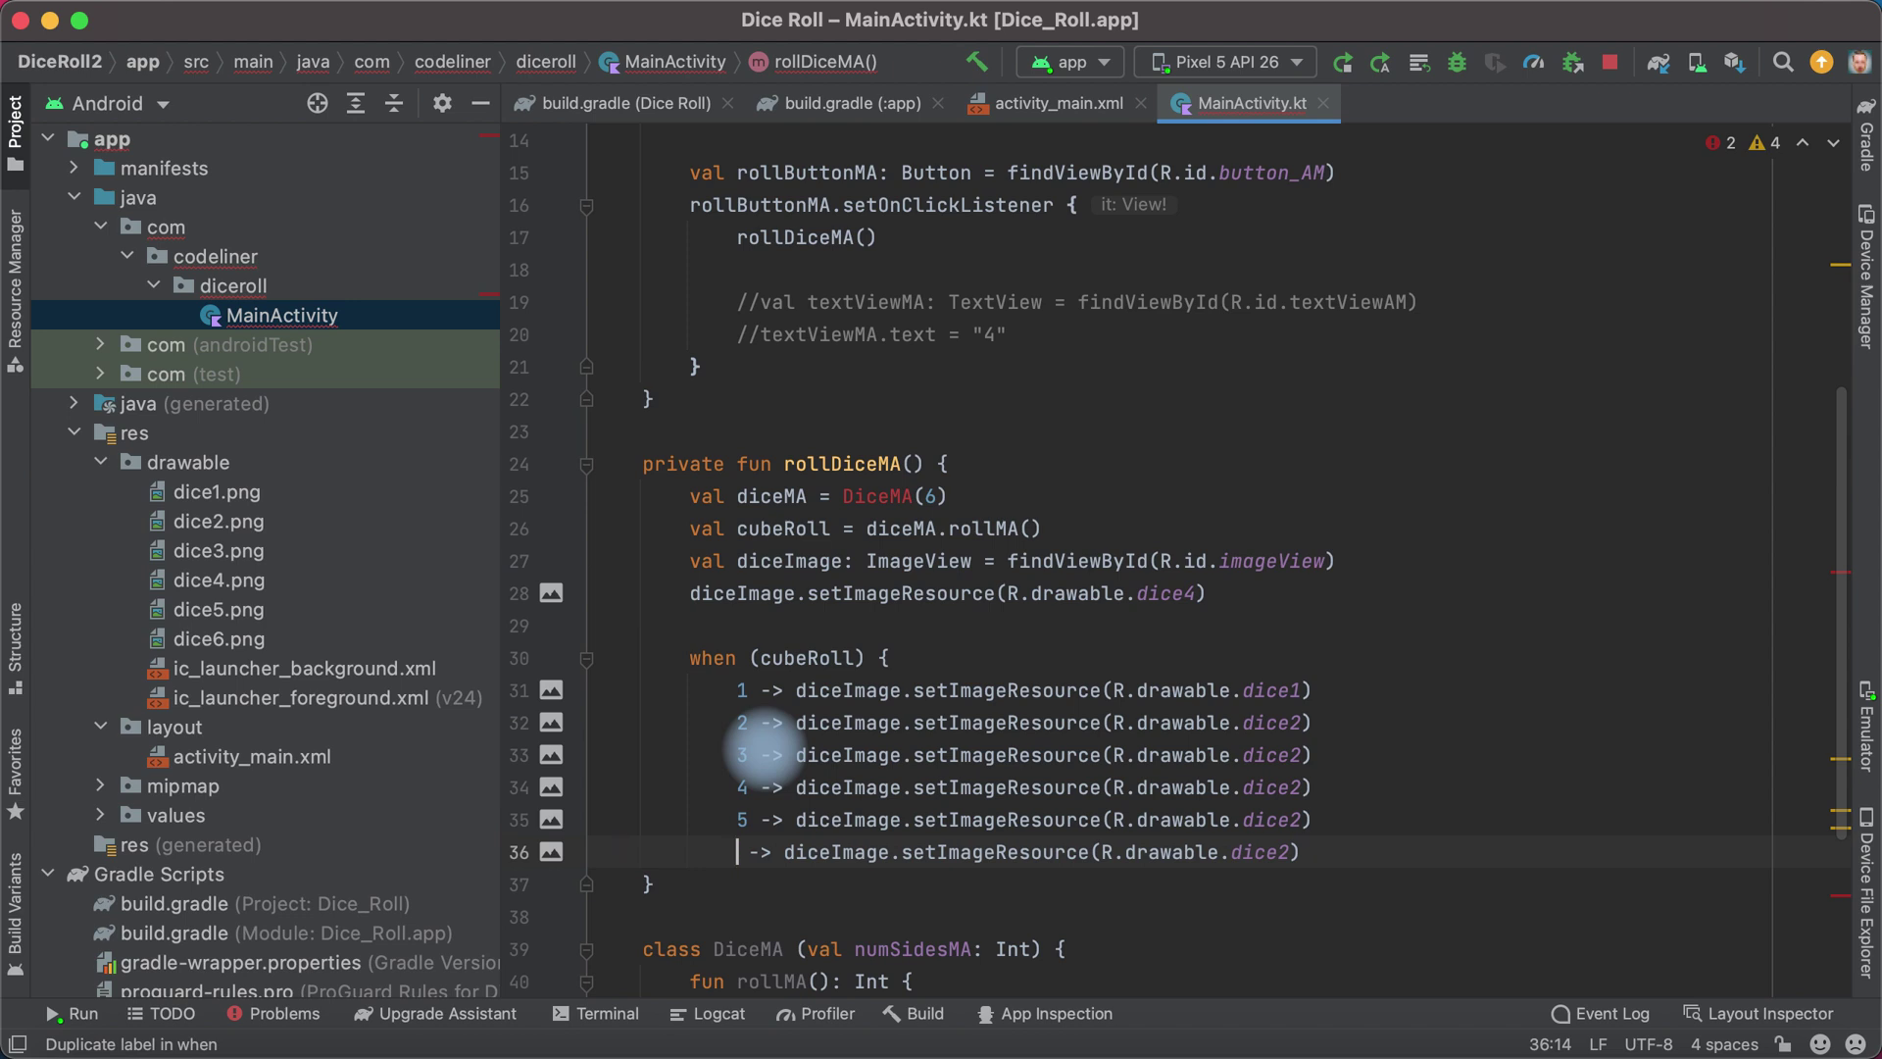
# Step: Correct each branch's drawable digit so every roll shows its matching dice image
pyautogui.click(1304, 690)
pyautogui.hotkey('shift', 'Left')
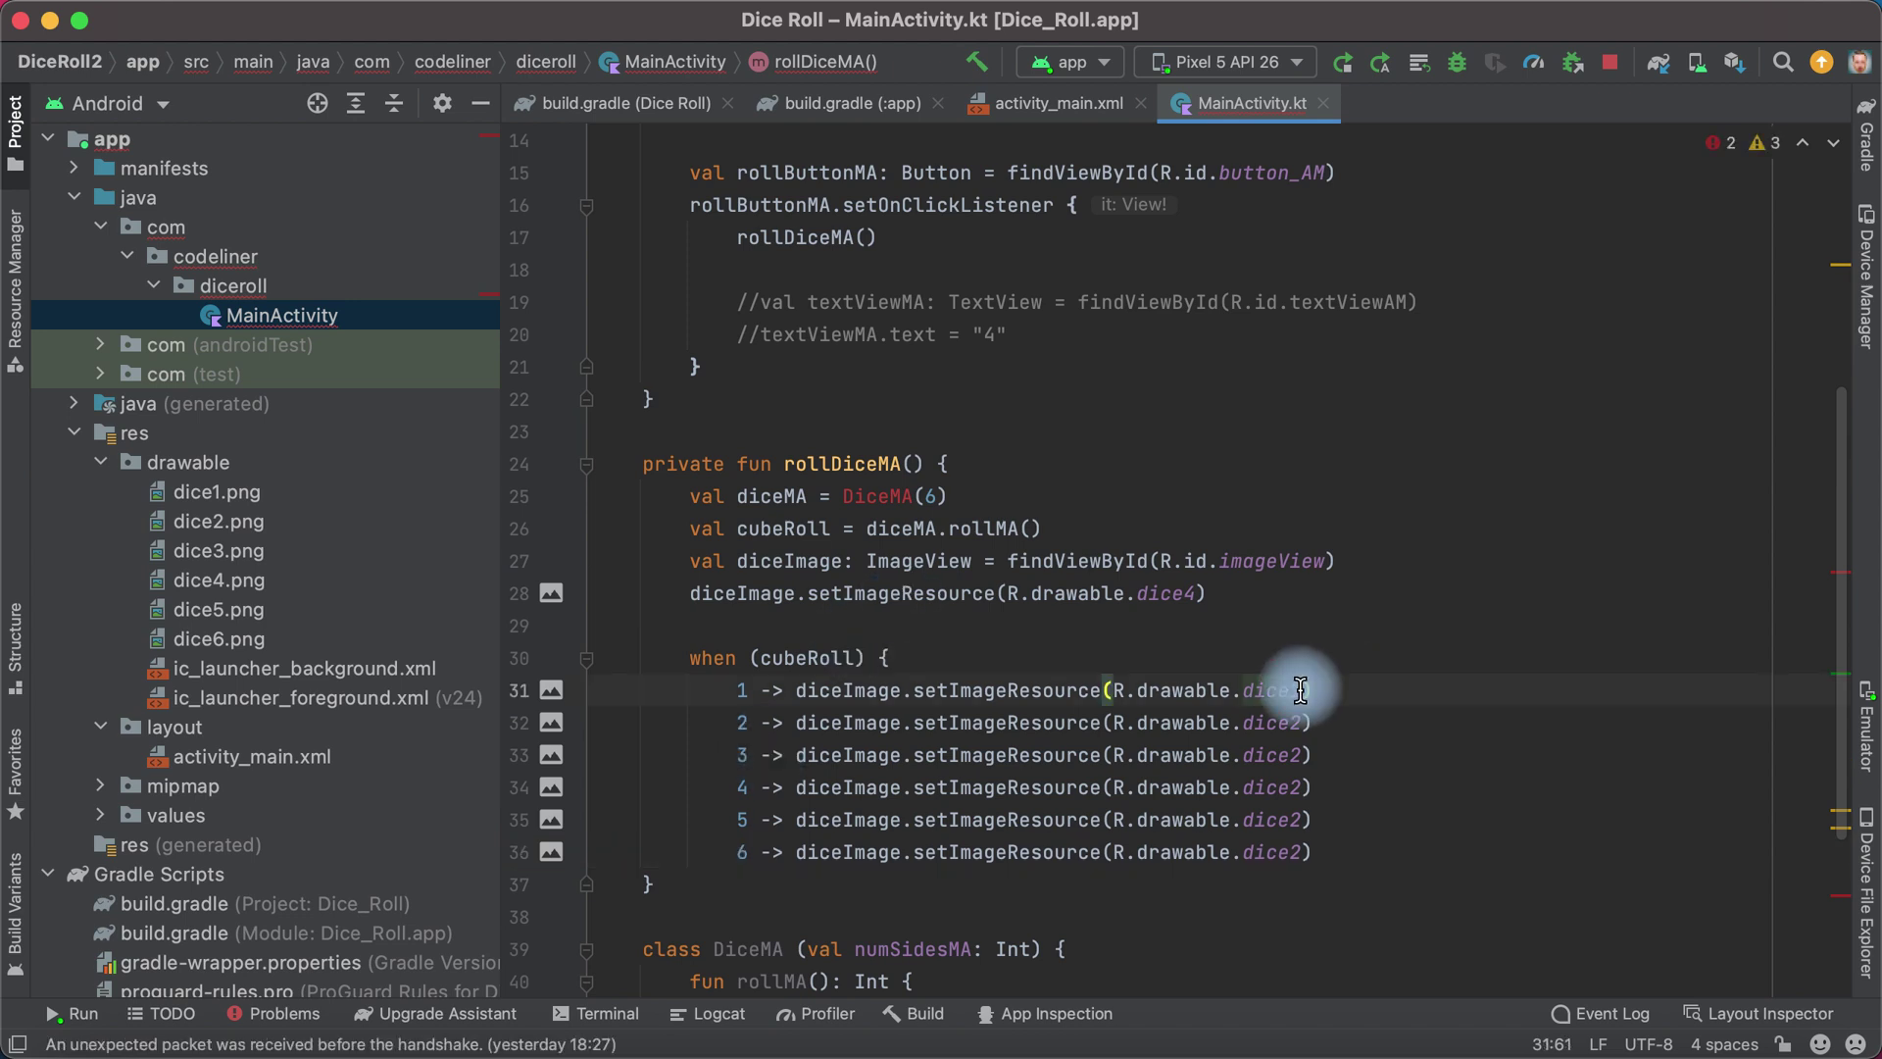
pyautogui.write('1')
pyautogui.press('Down')
pyautogui.press('Down')
pyautogui.hotkey('shift', 'Left')
pyautogui.write('3')
pyautogui.press('Down')
pyautogui.hotkey('shift', 'Left')
pyautogui.write('4')
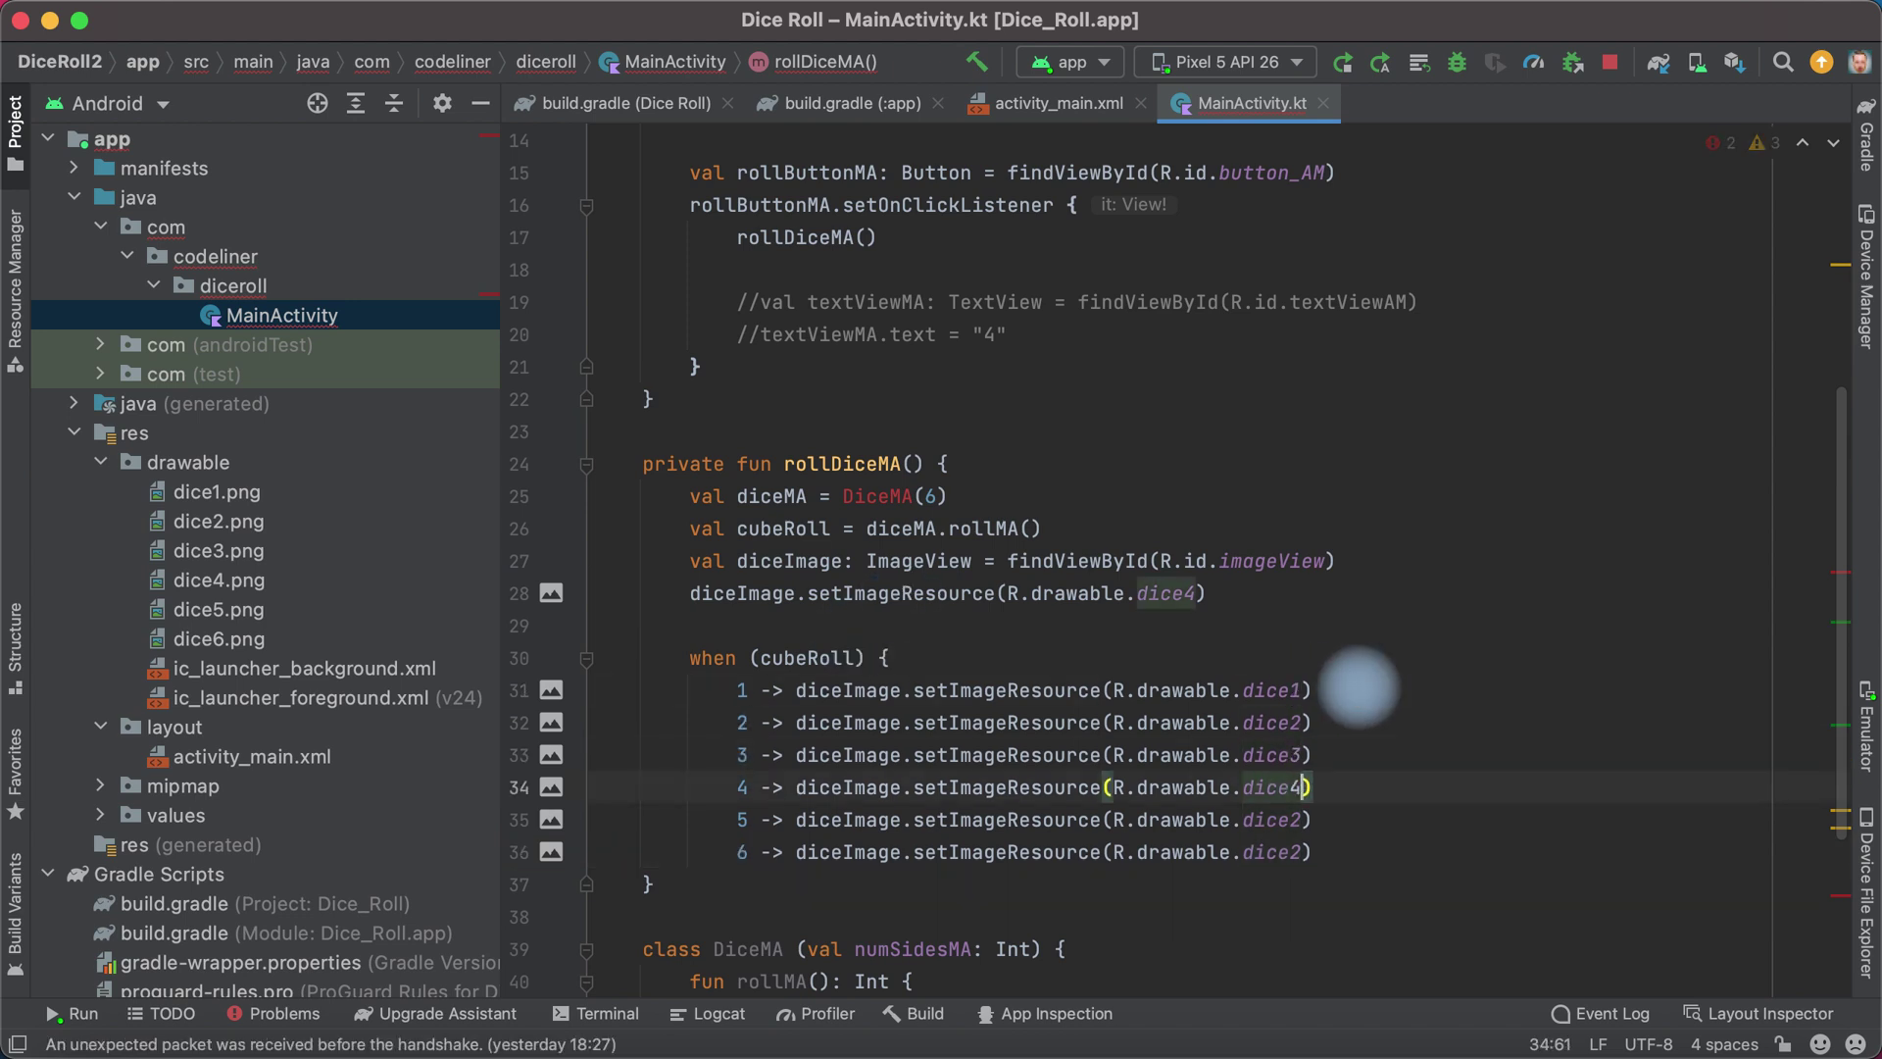
pyautogui.press('Down')
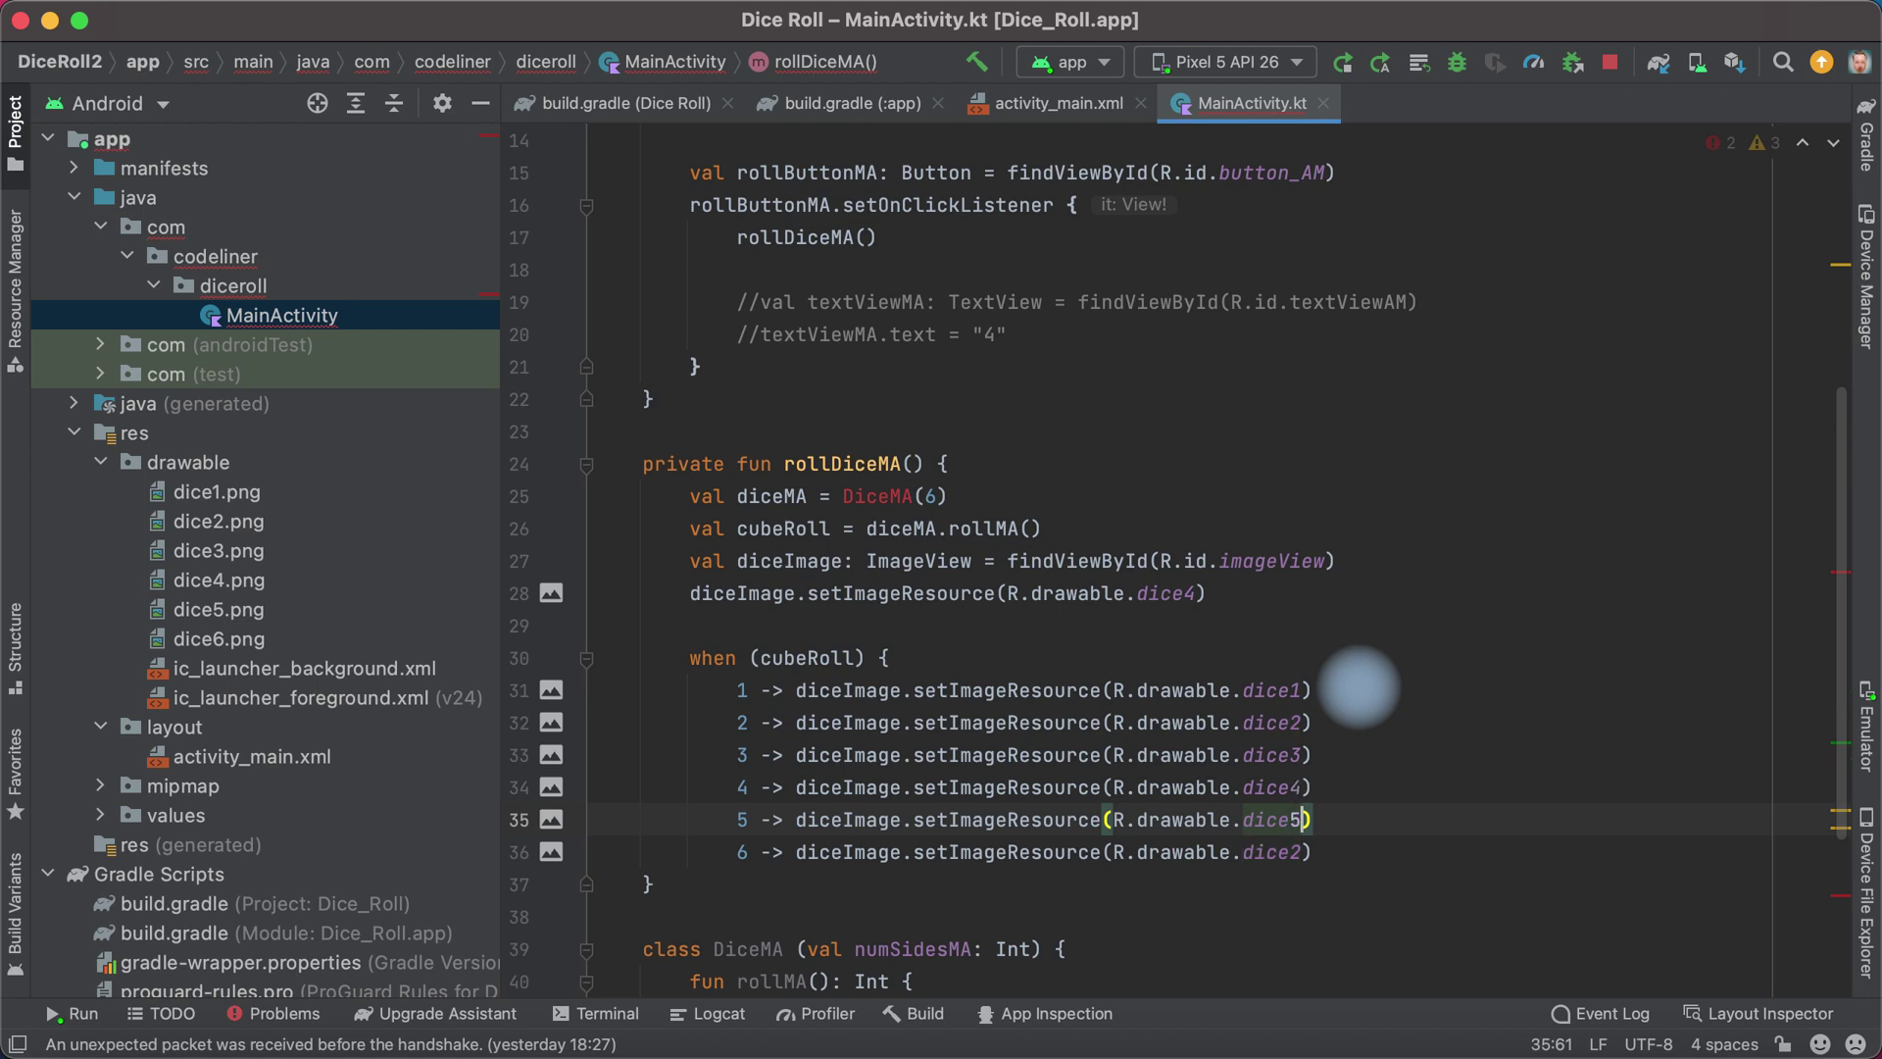
pyautogui.press('Down')
pyautogui.hotkey('shift', 'Left')
pyautogui.write('6')
pyautogui.scroll(-4, 1360, 686)
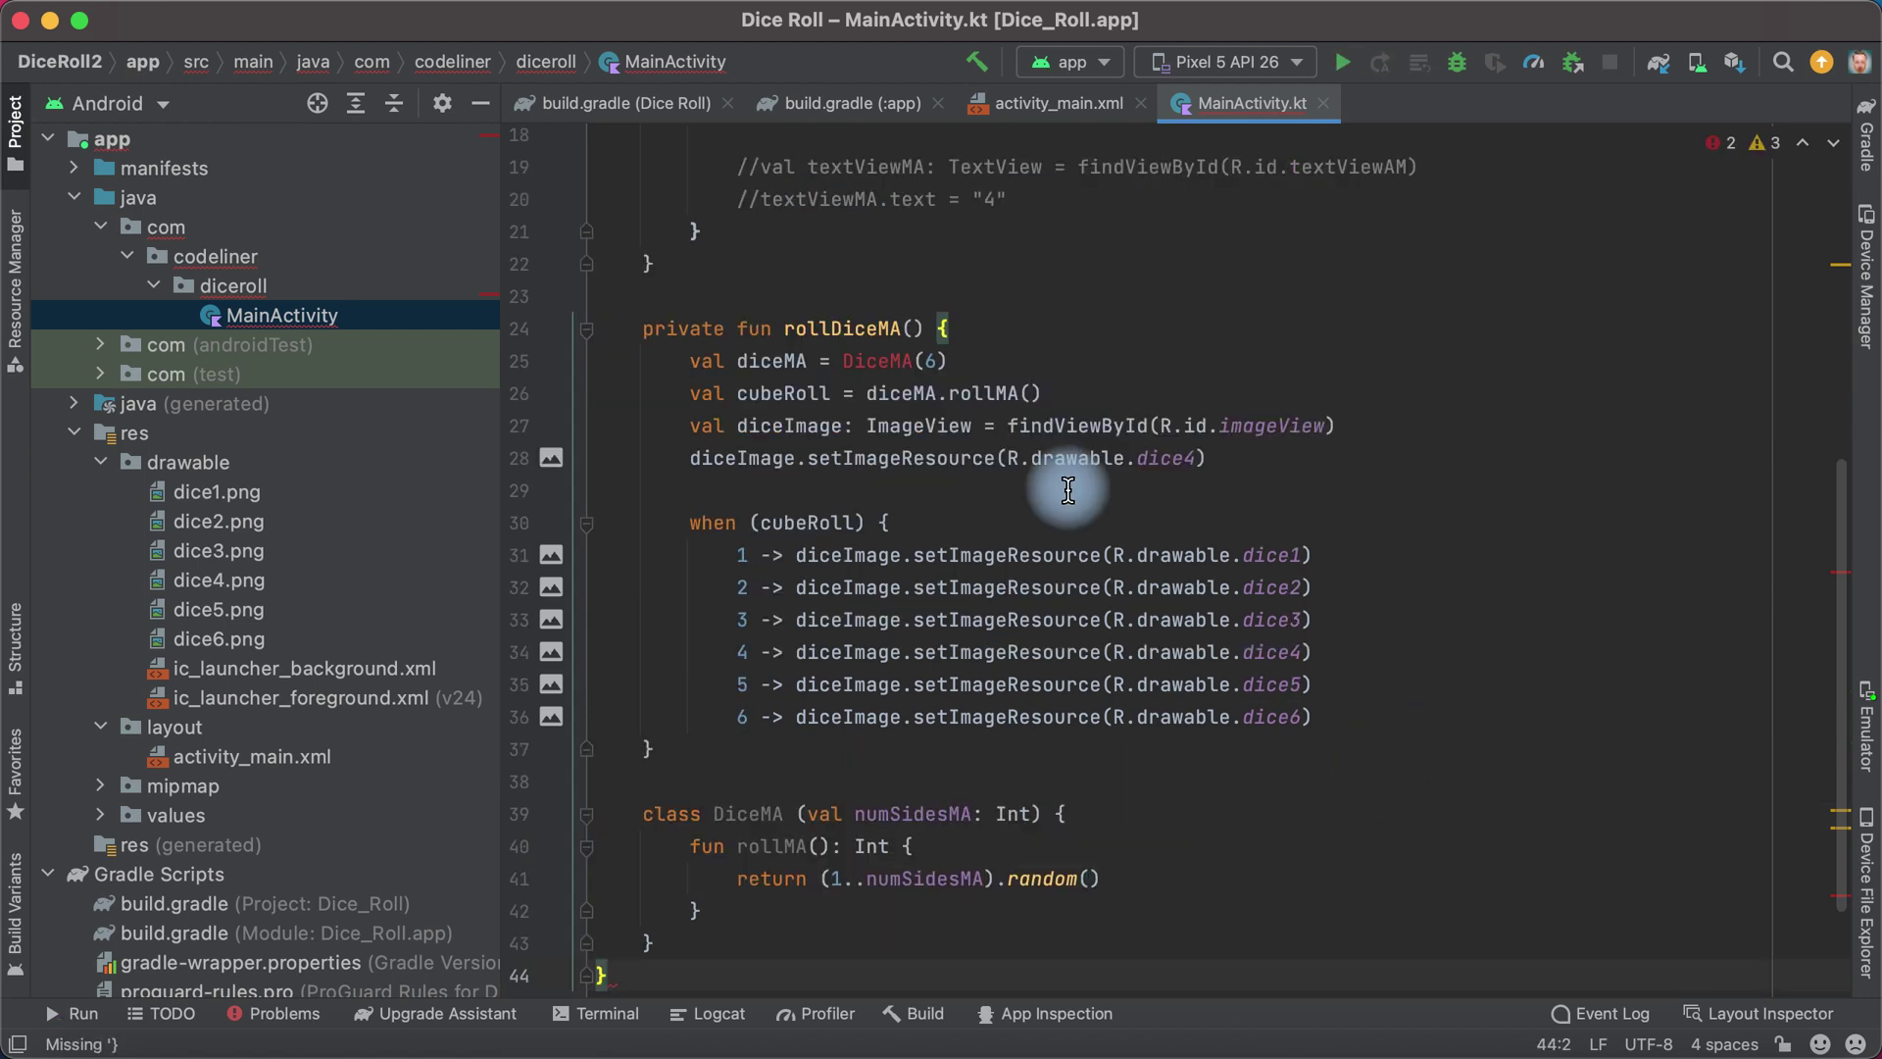
# Step: Add the missing closing brace after line 37 at the end of the file
pyautogui.hotkey('ctrl', 'End')
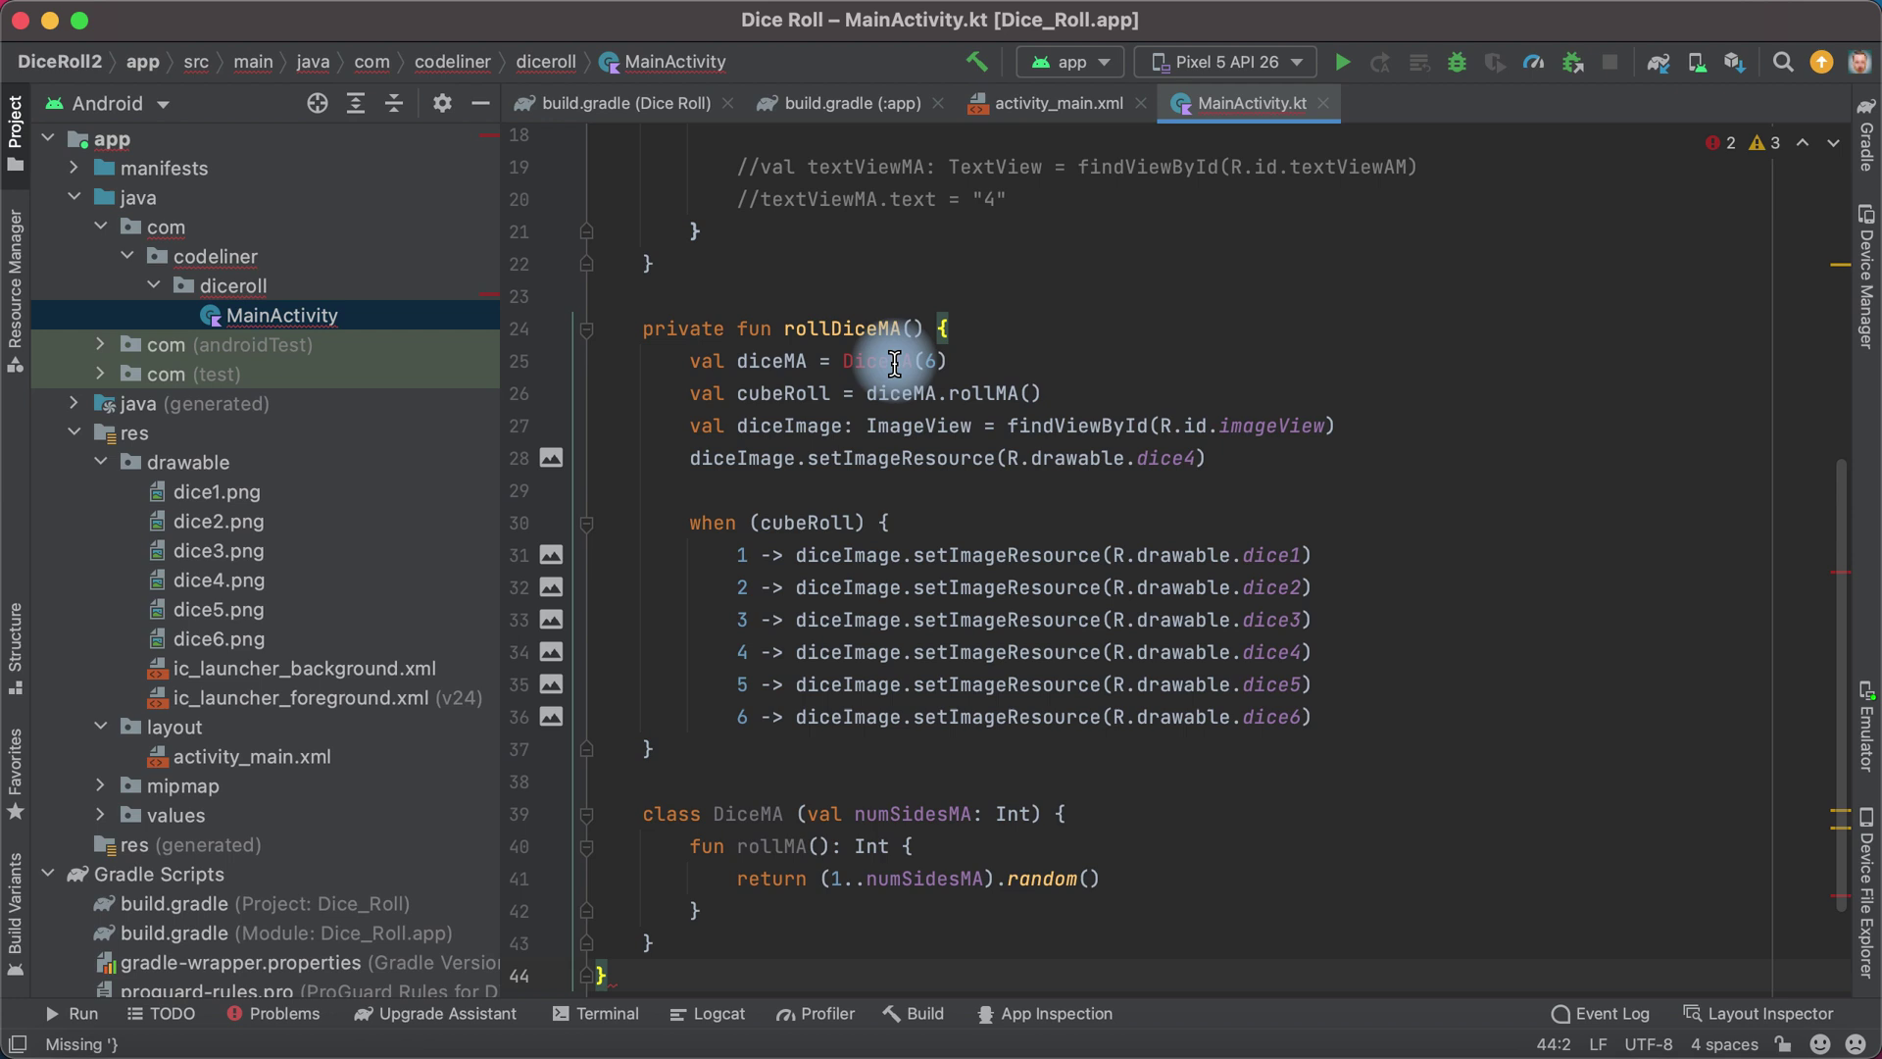
pyautogui.click(679, 747)
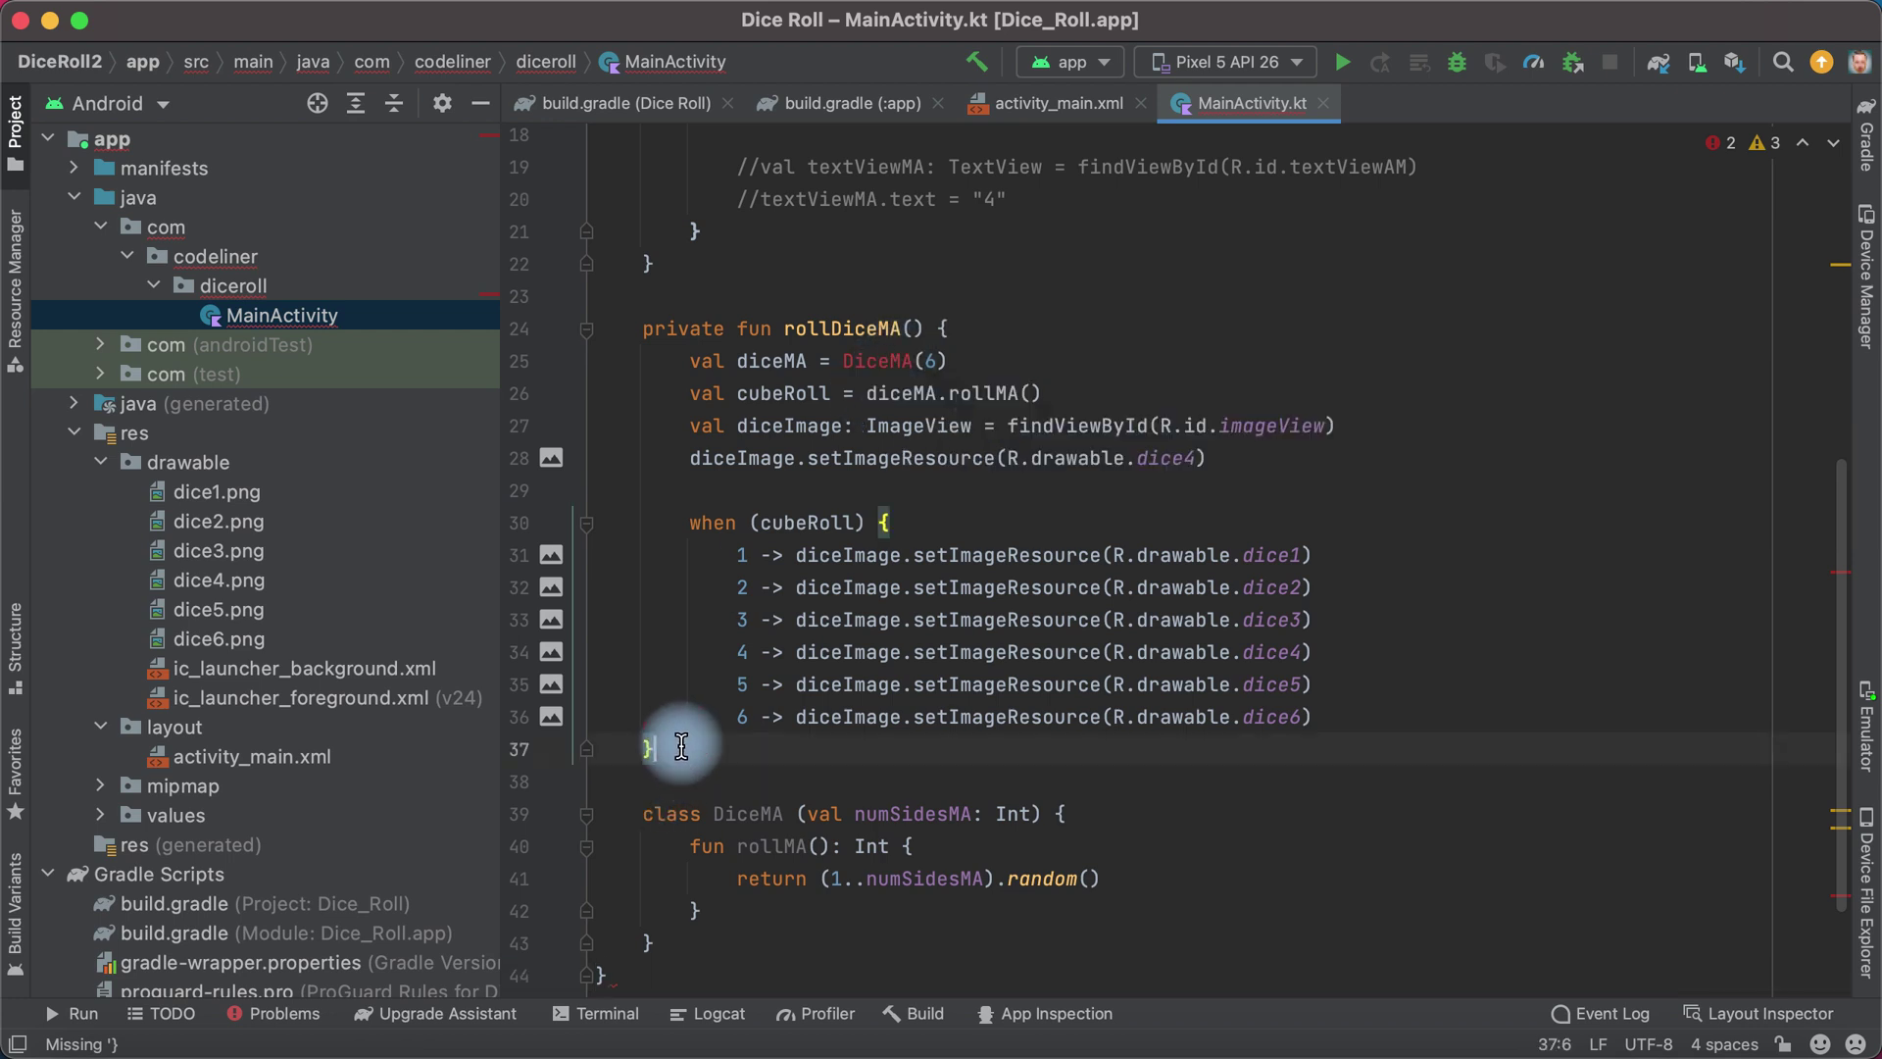
pyautogui.write('}')
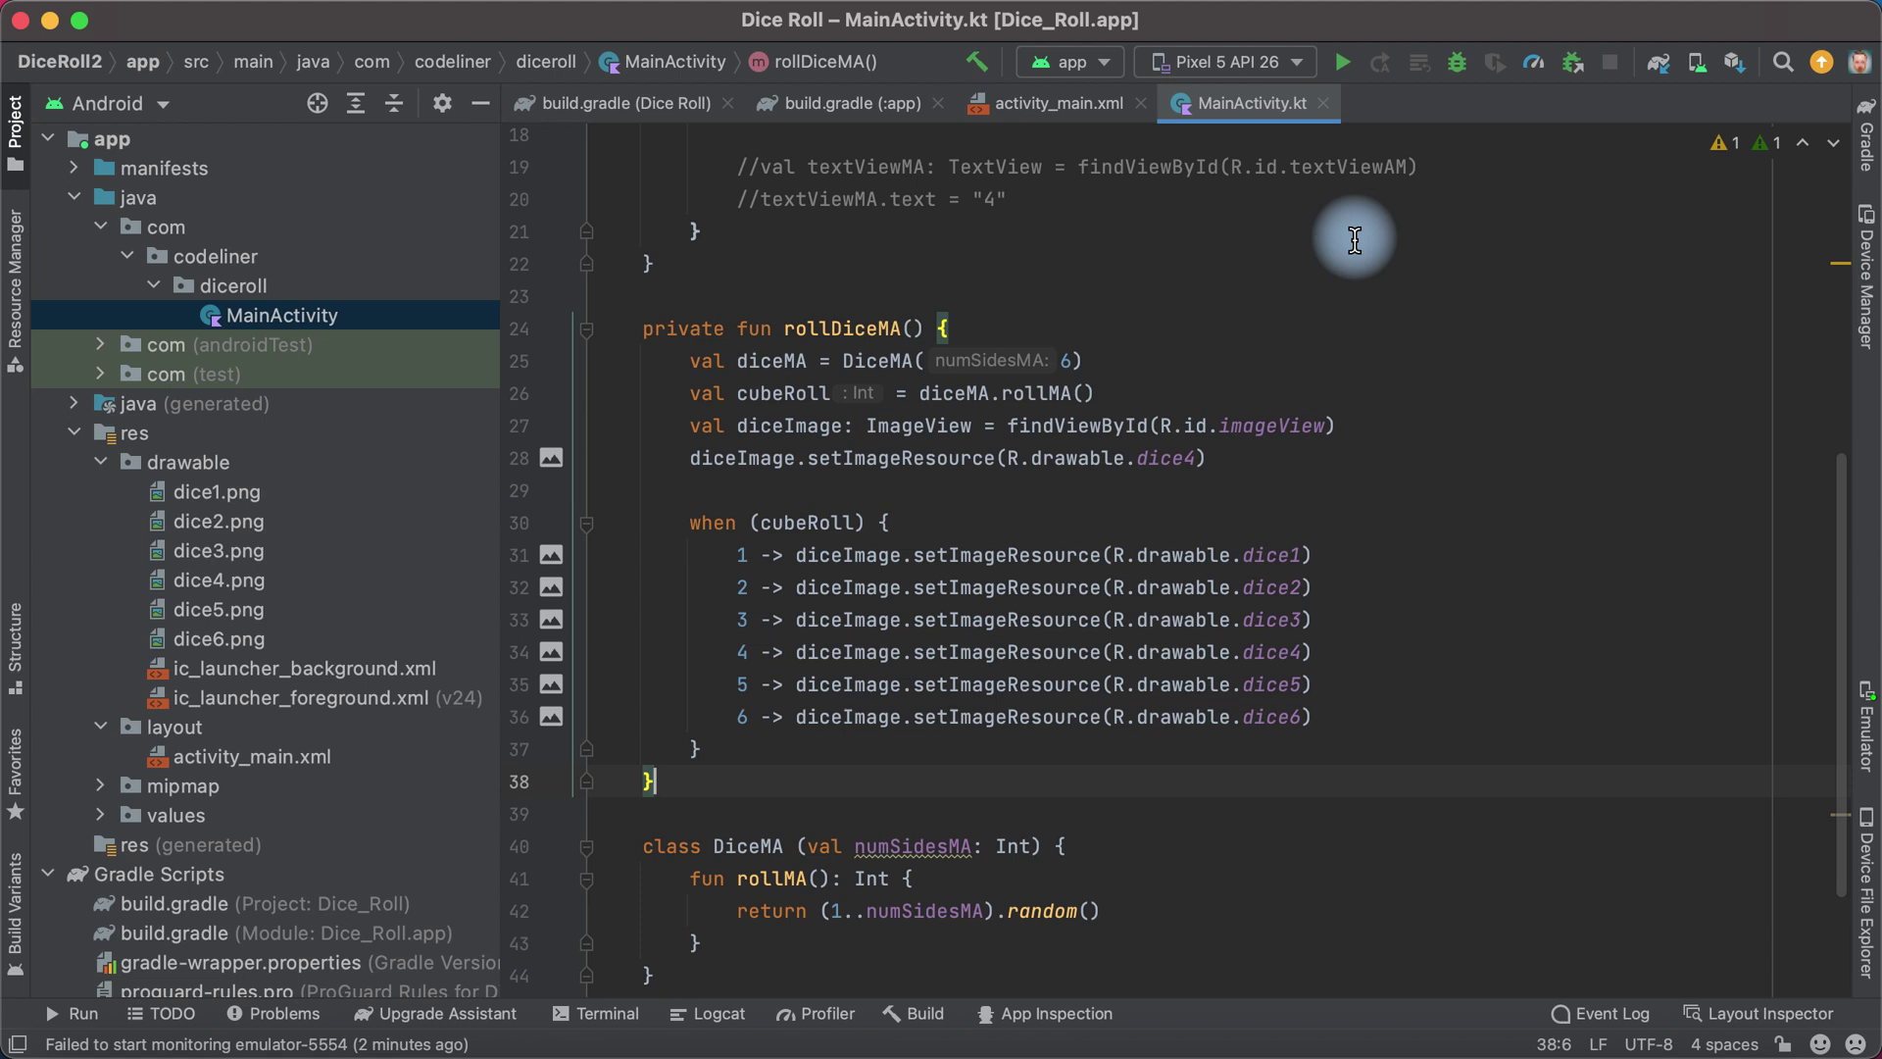
# Step: Run the DiceRoll app and roll nine times, seeing one- and two-dot faces
pyautogui.click(1342, 62)
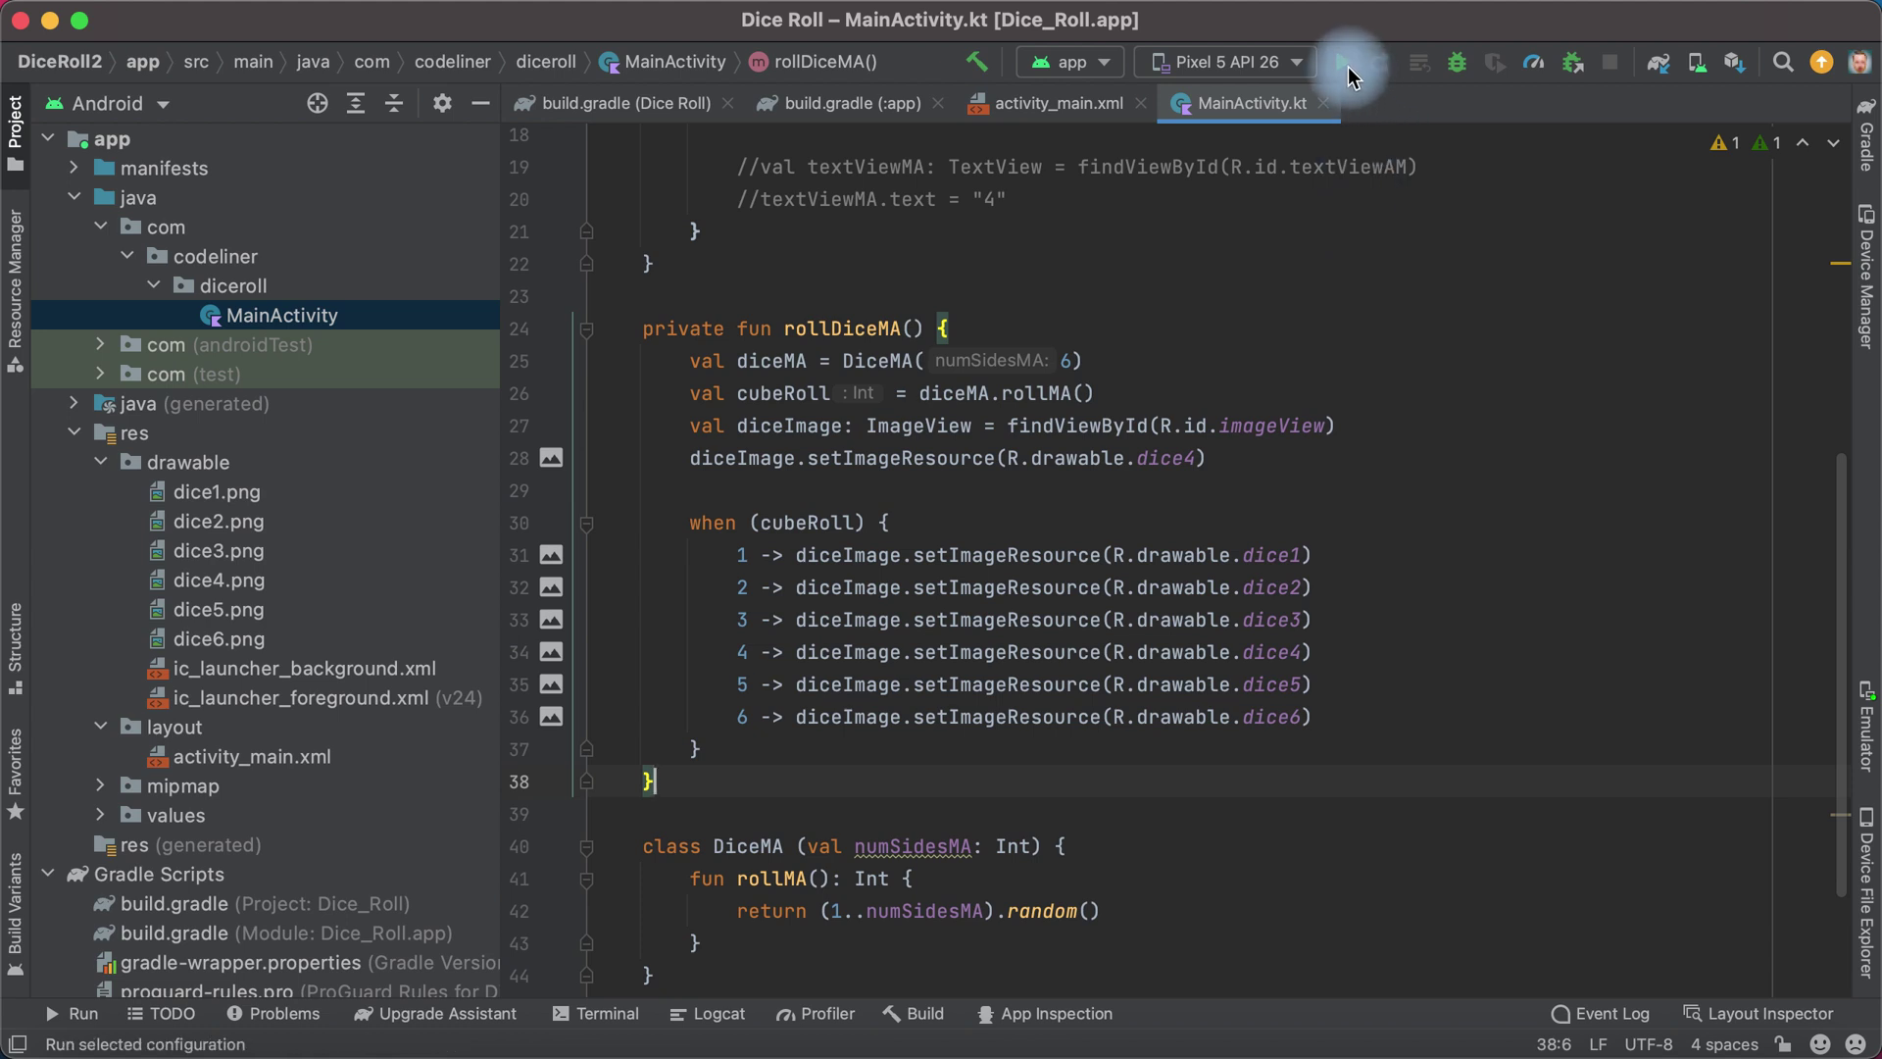
pyautogui.click(1663, 709)
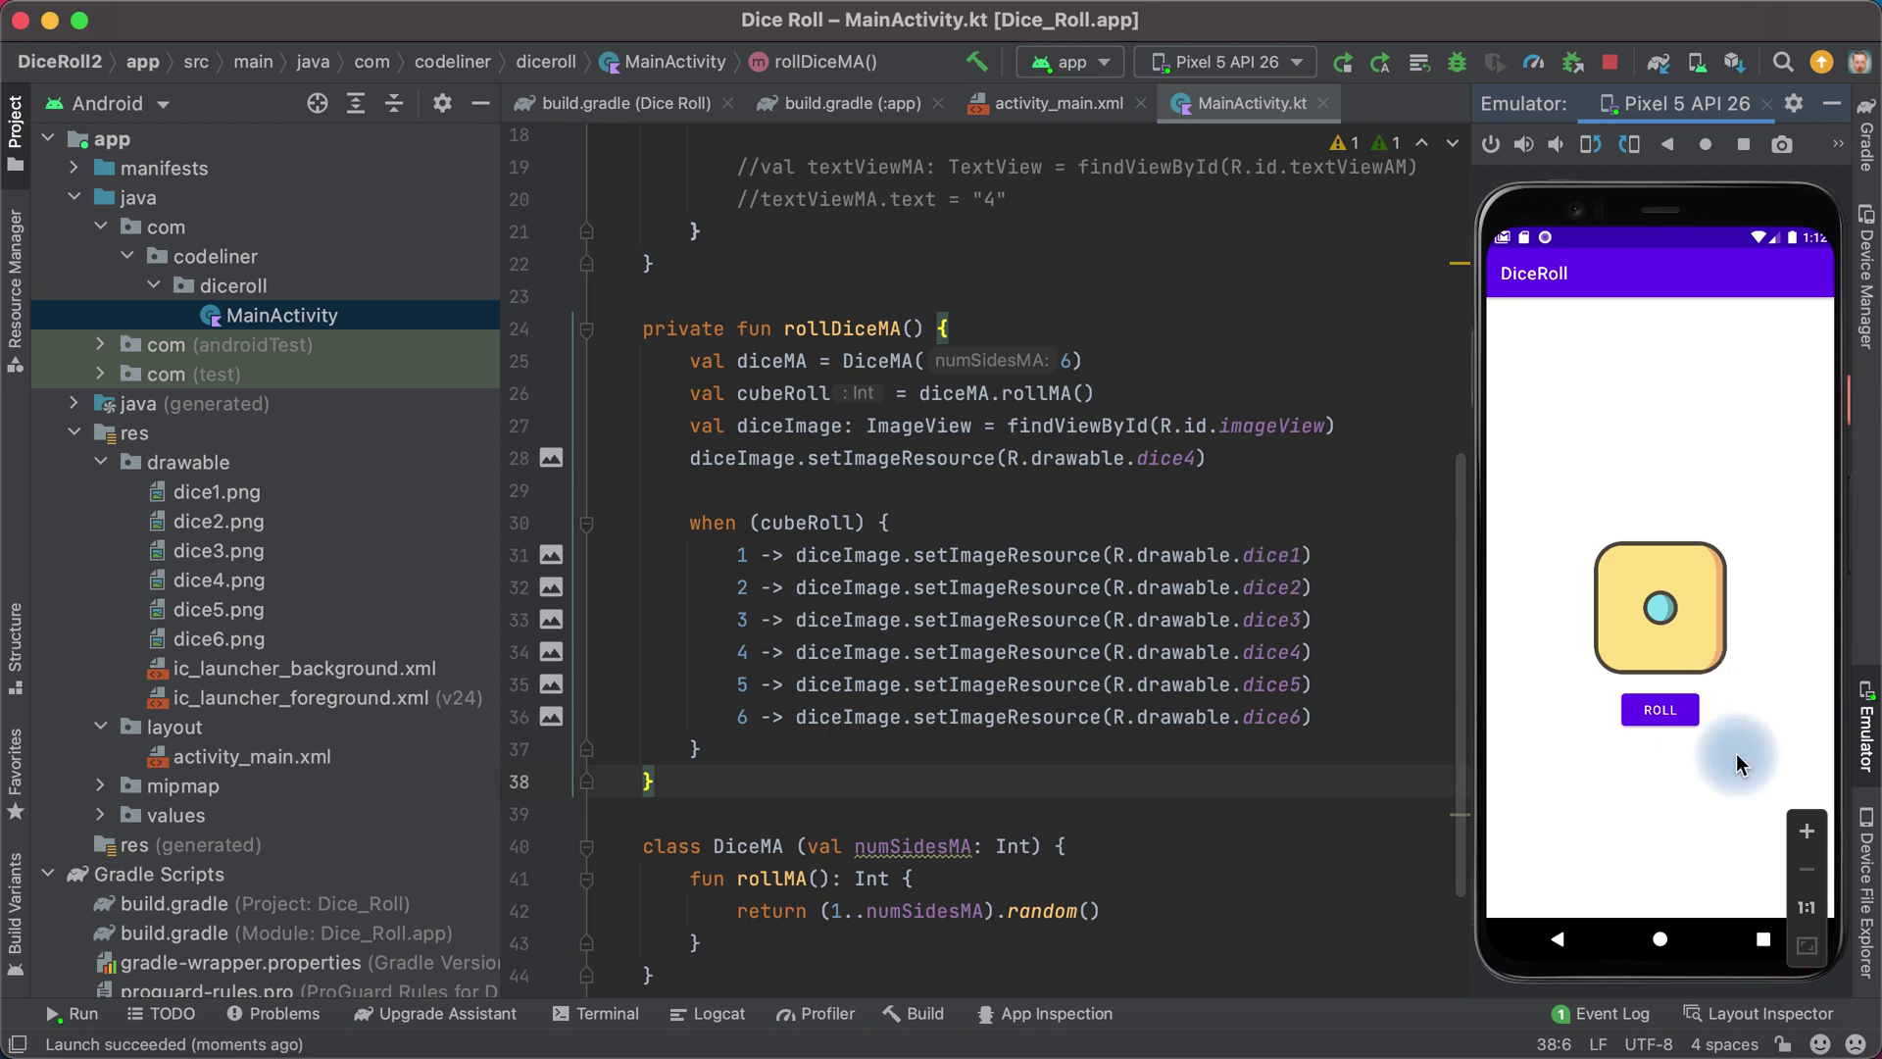
pyautogui.click(1659, 715)
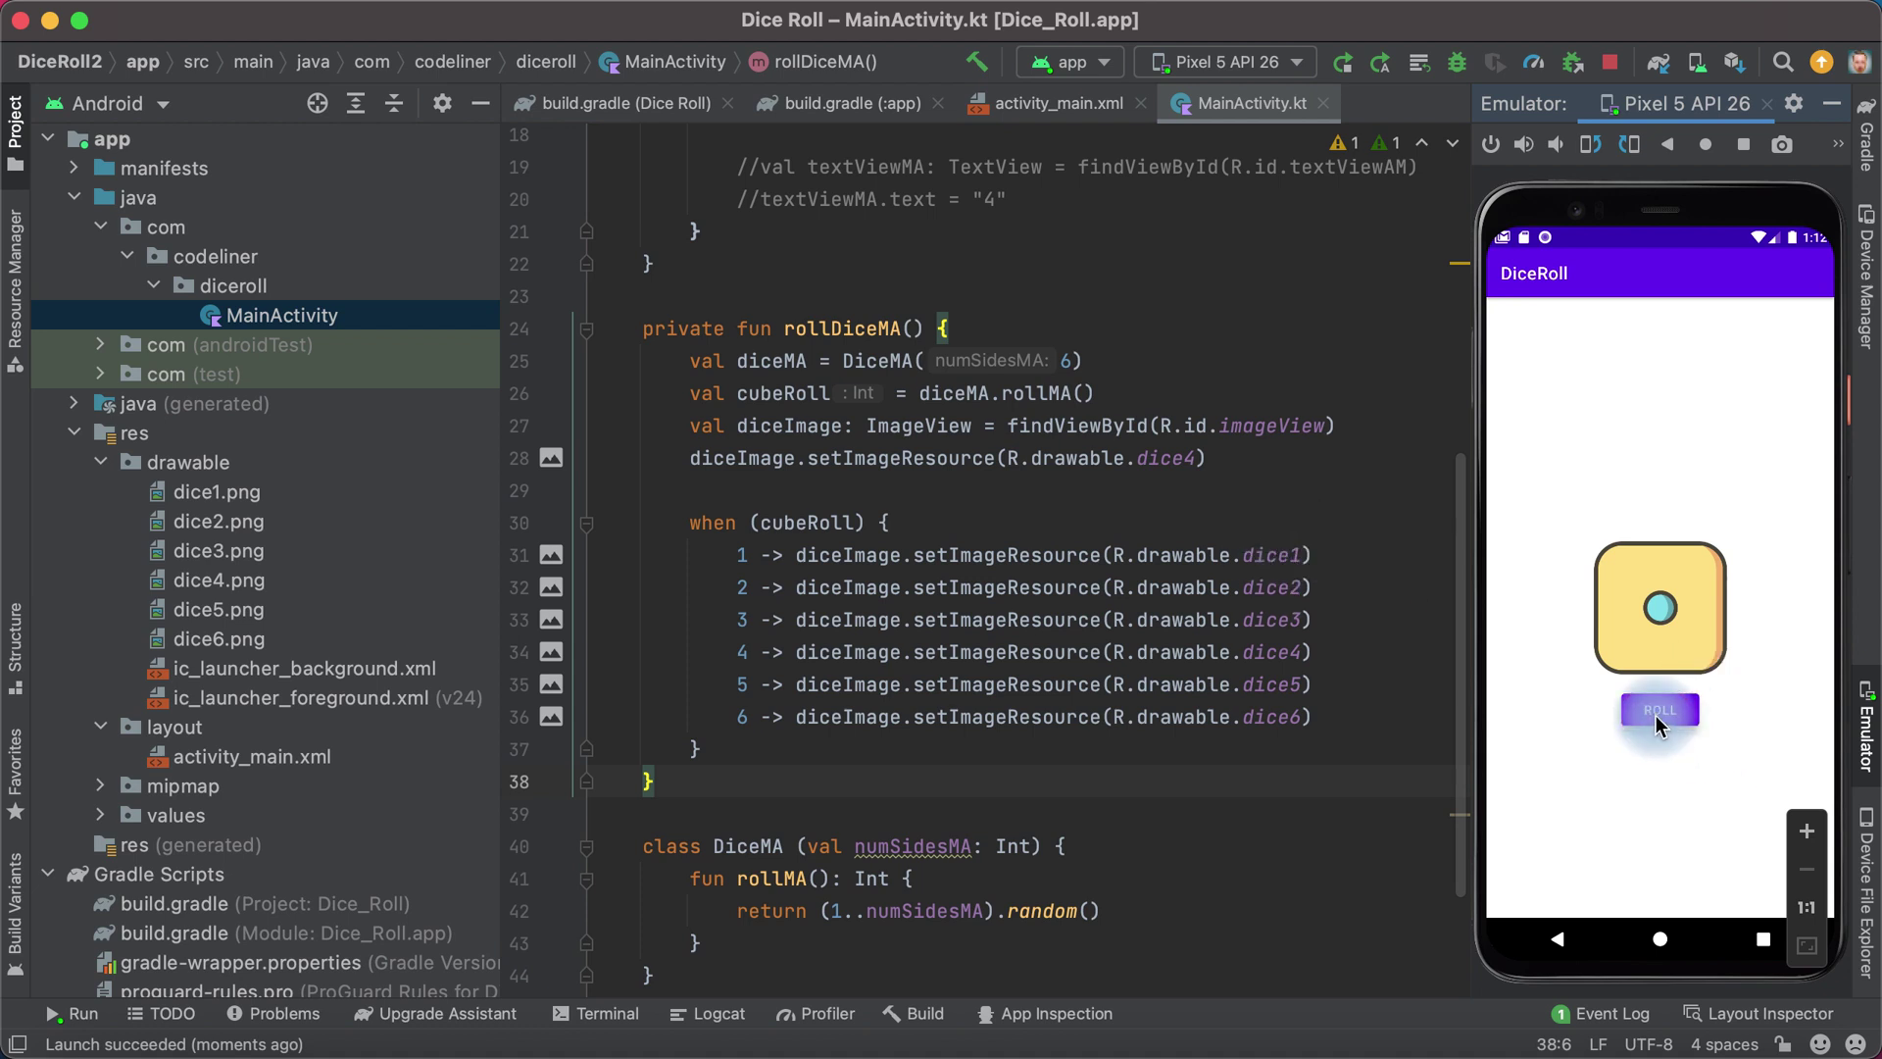
pyautogui.click(1659, 715)
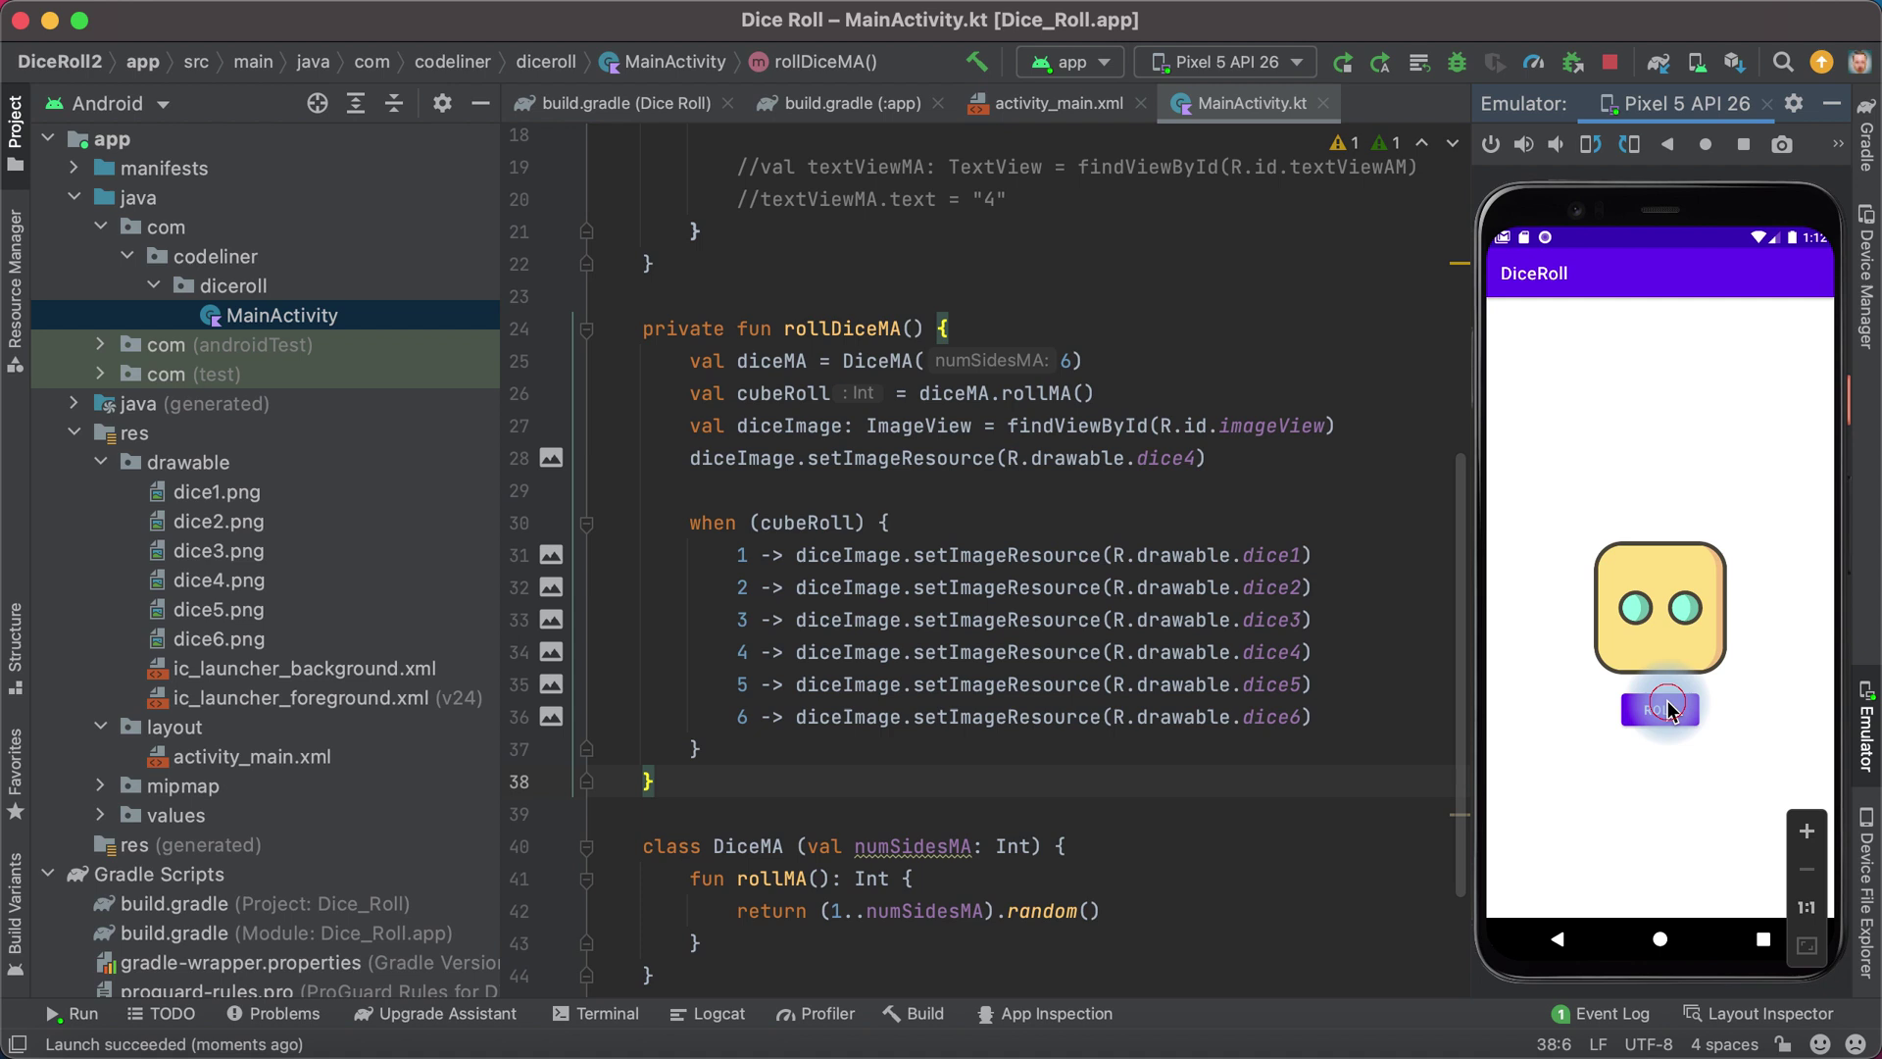
pyautogui.click(1661, 711)
pyautogui.click(1666, 719)
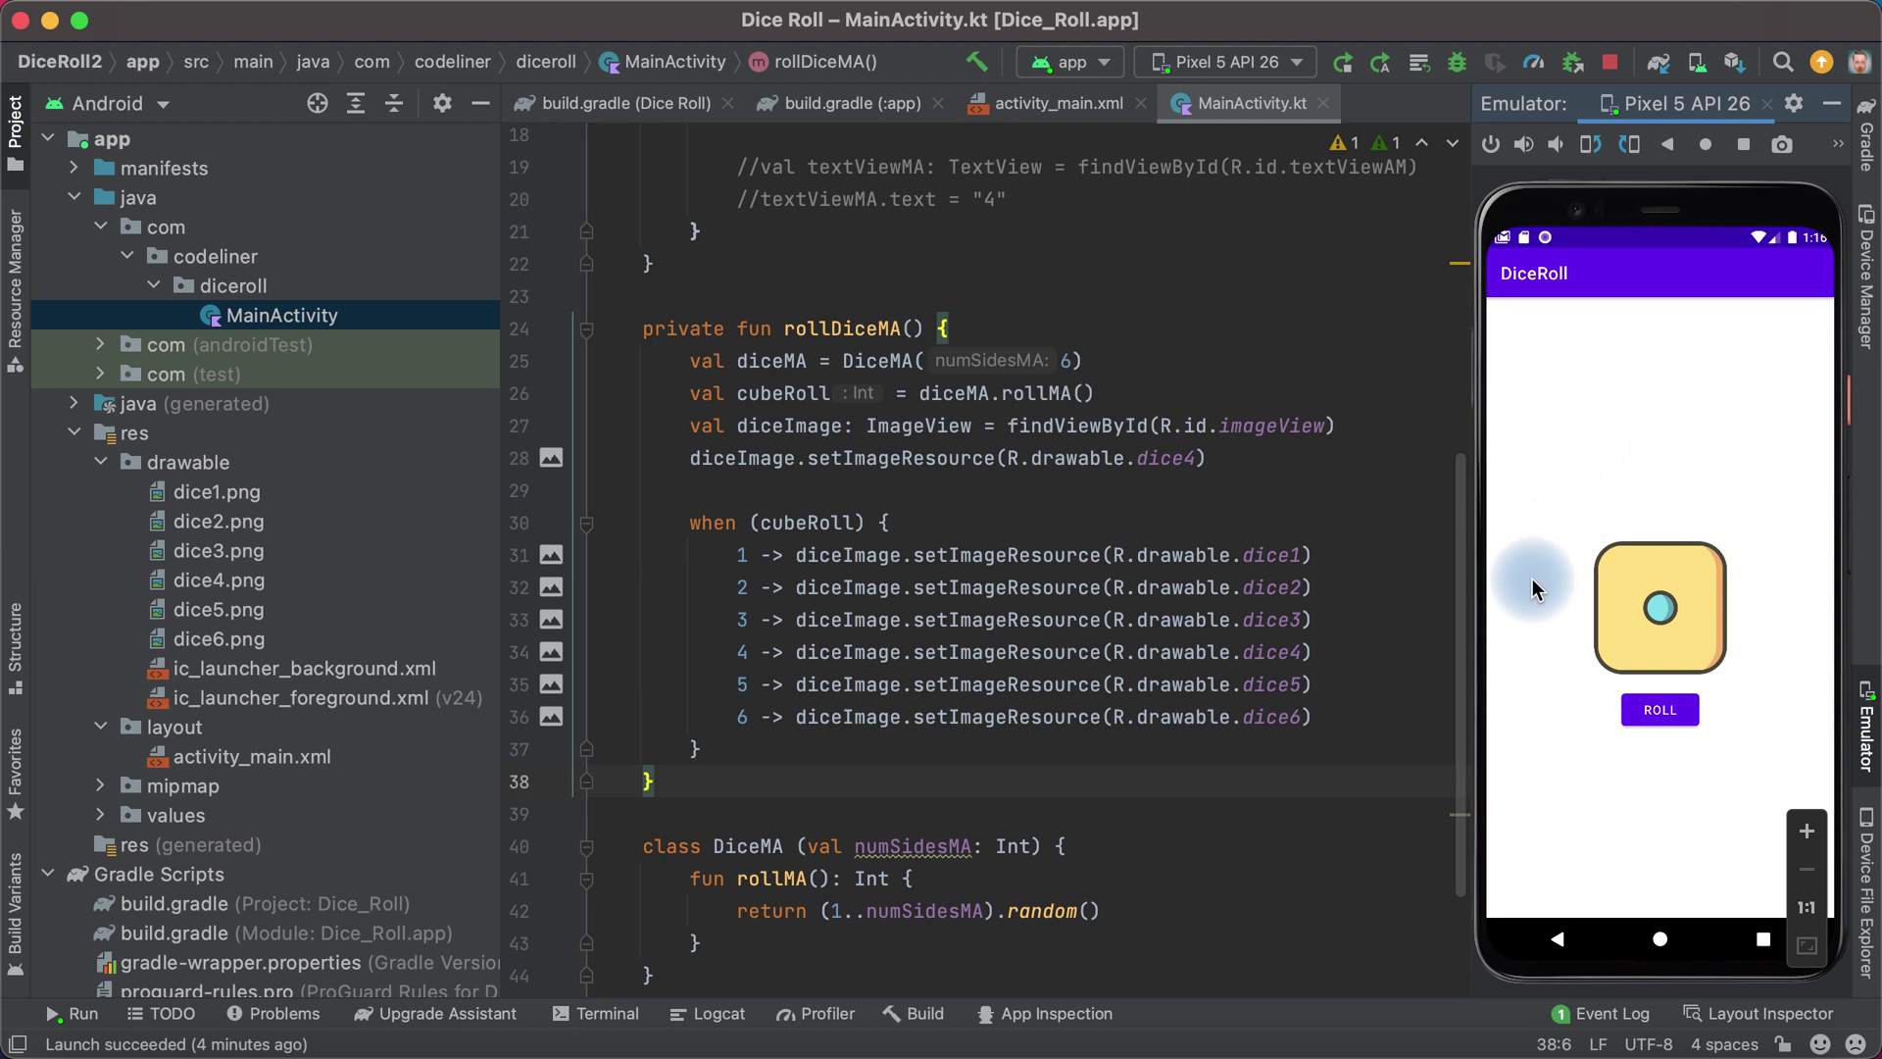
pyautogui.click(1673, 720)
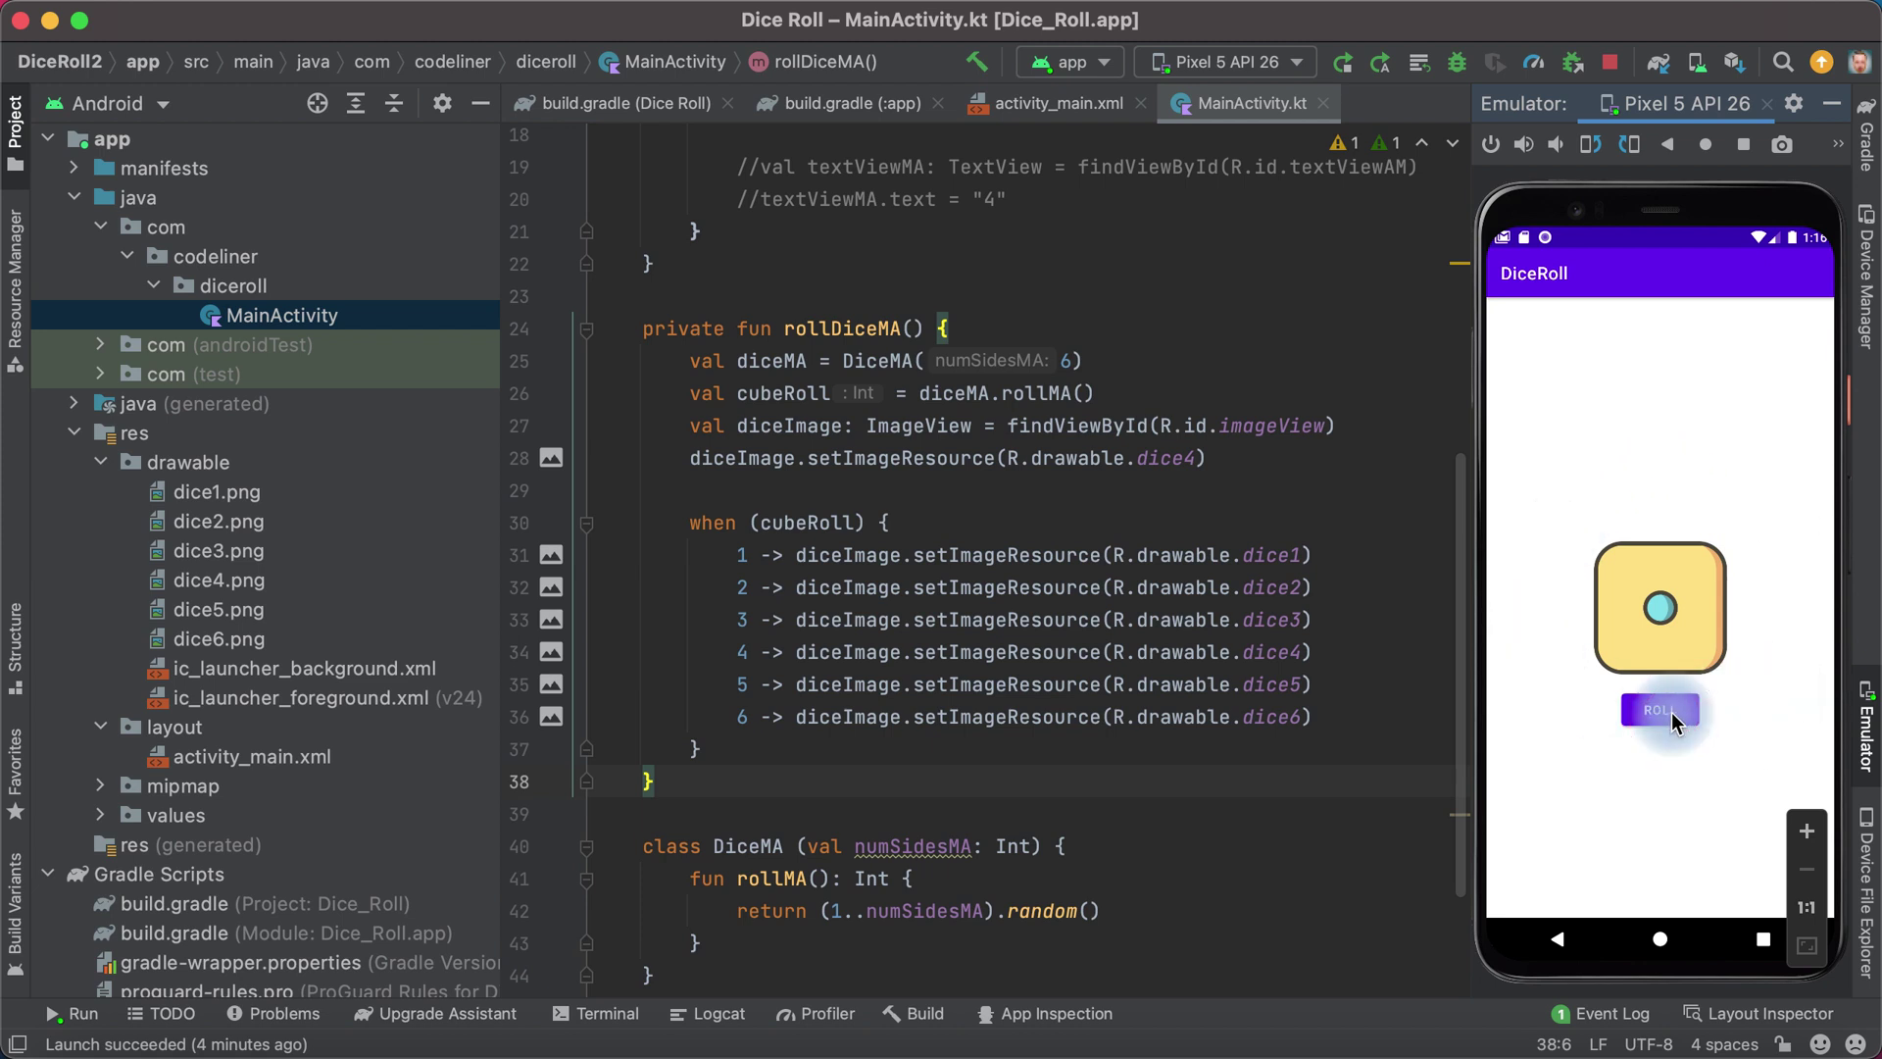
pyautogui.click(1673, 720)
pyautogui.click(1674, 720)
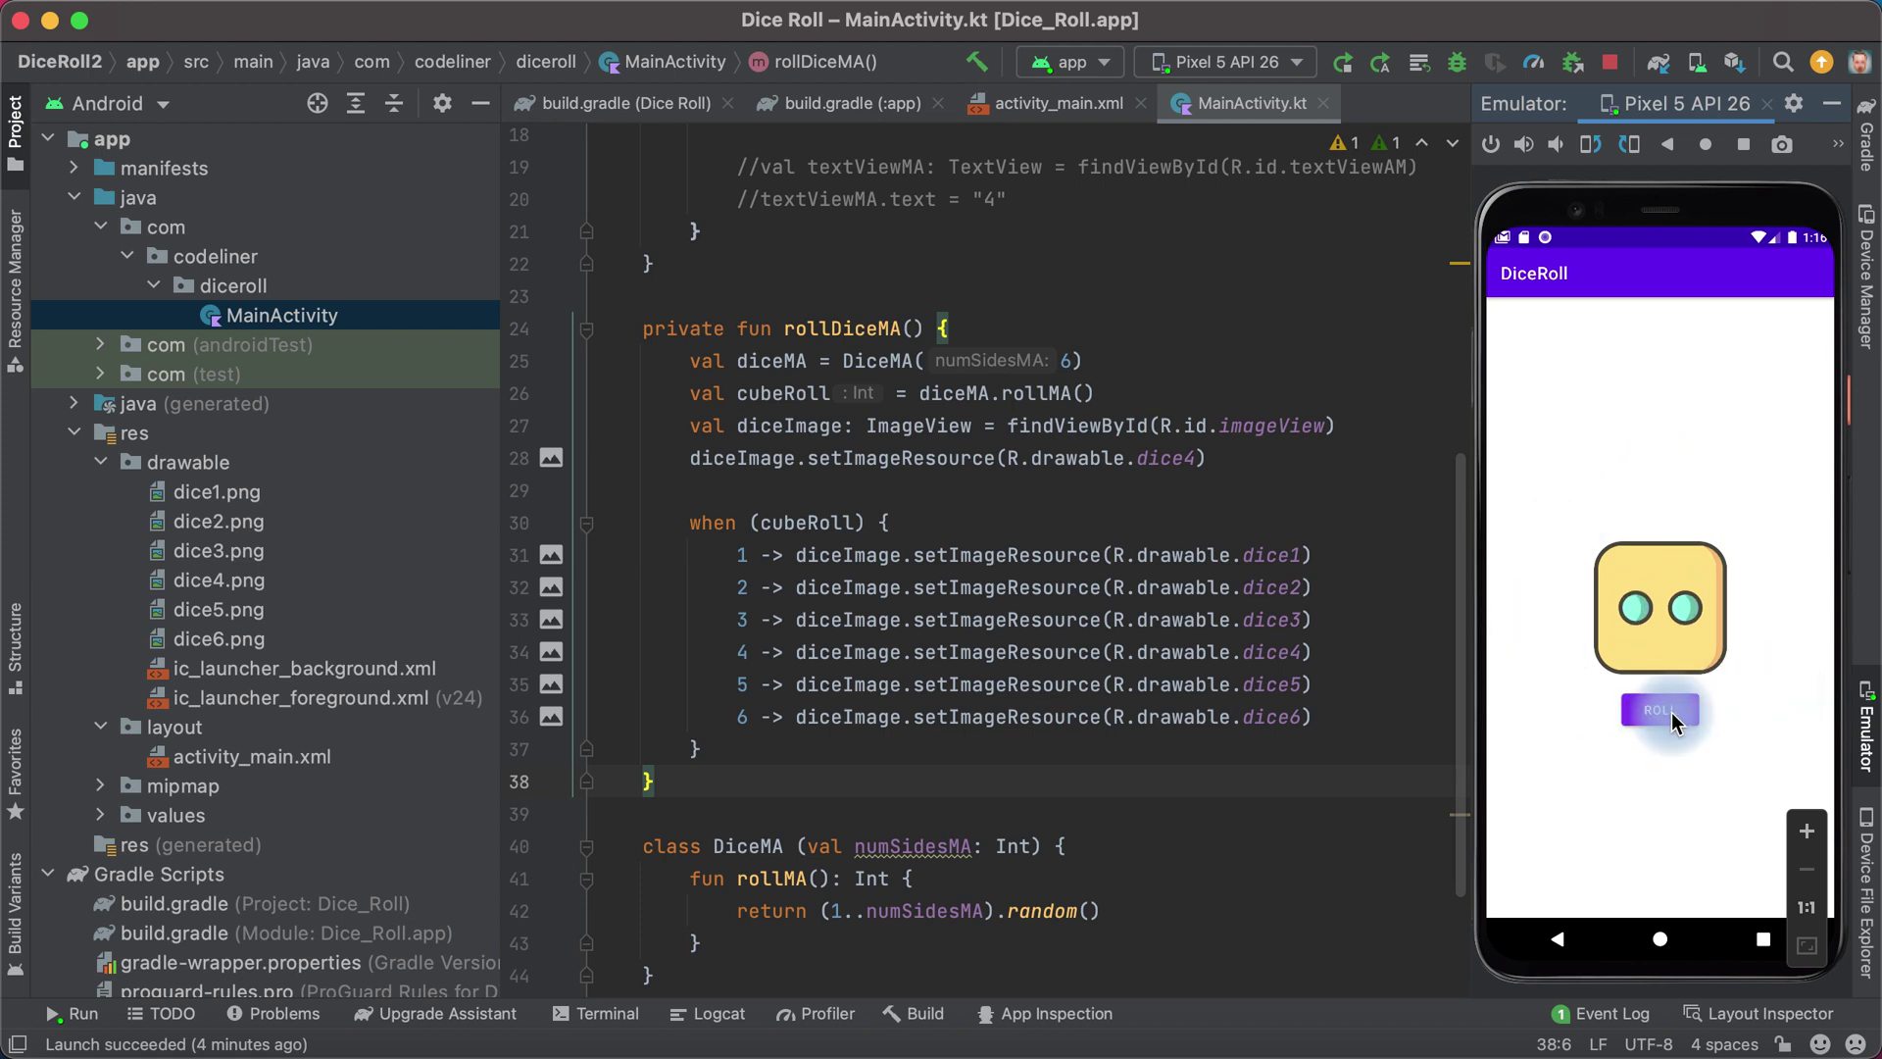
pyautogui.click(1674, 720)
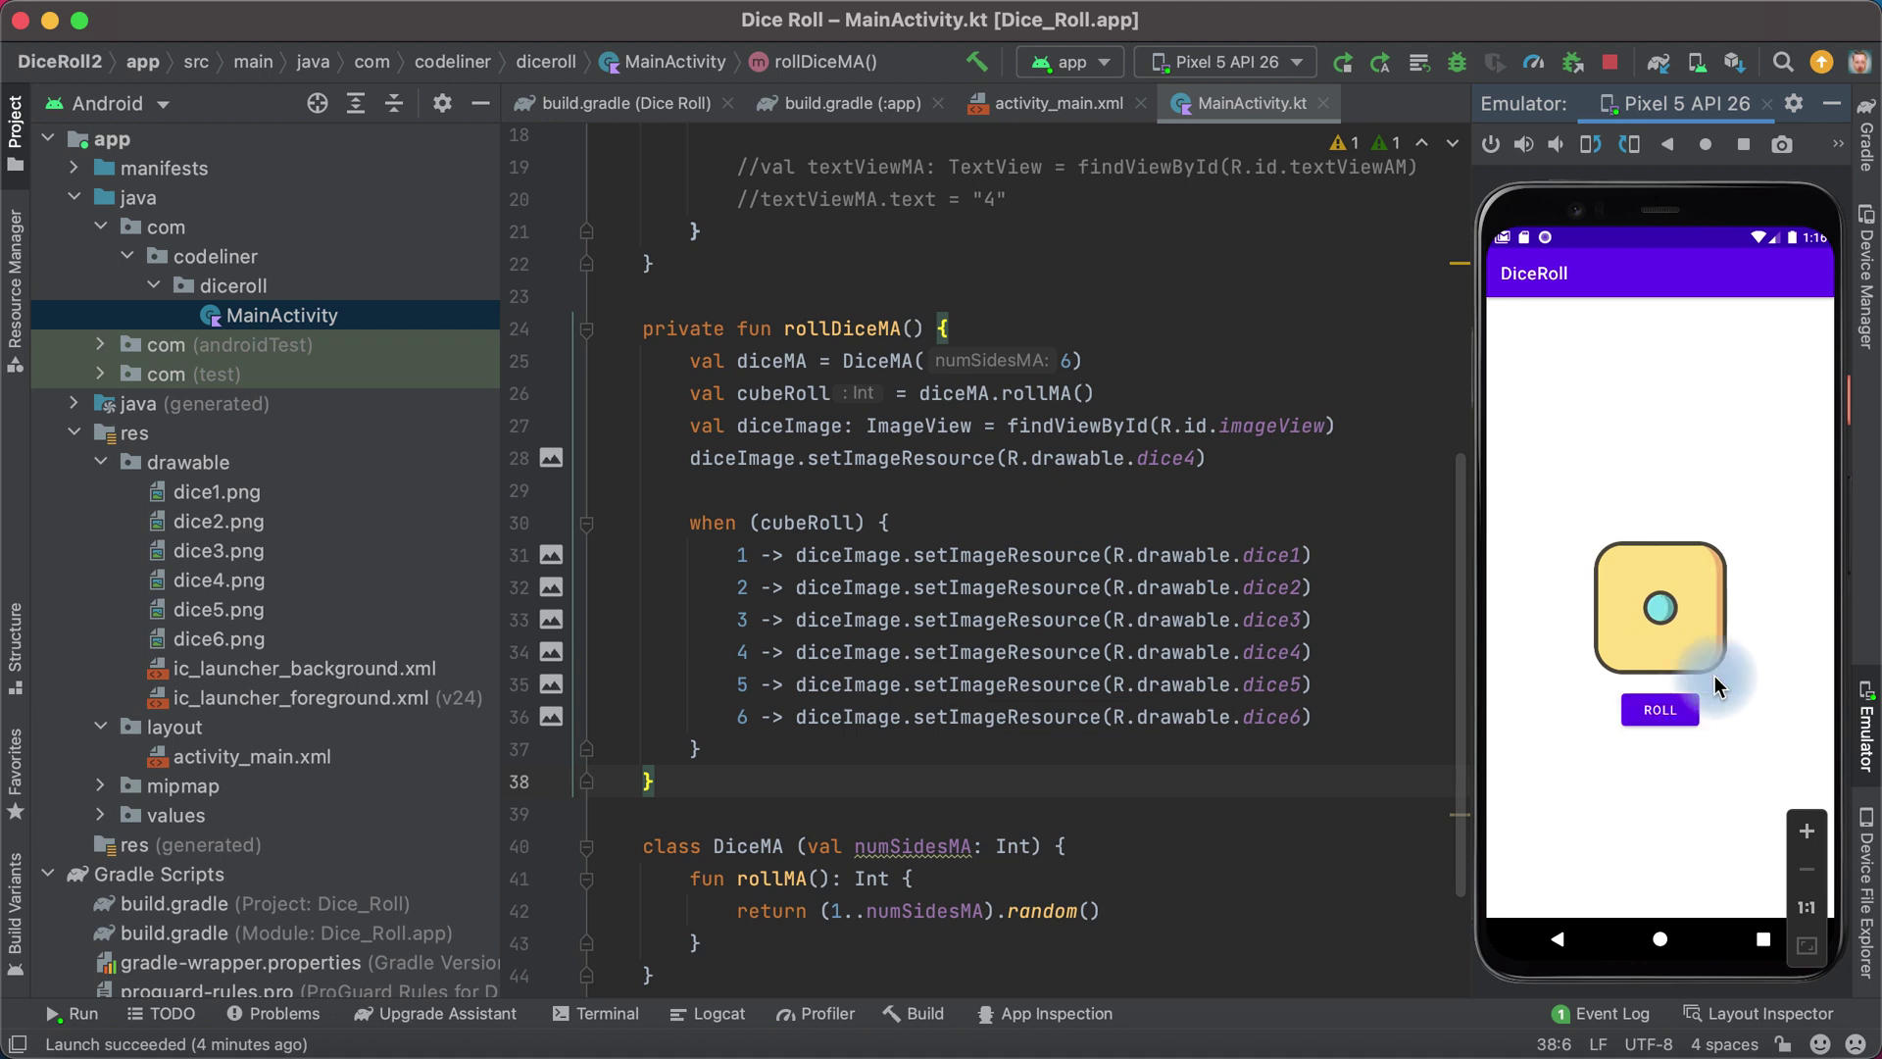